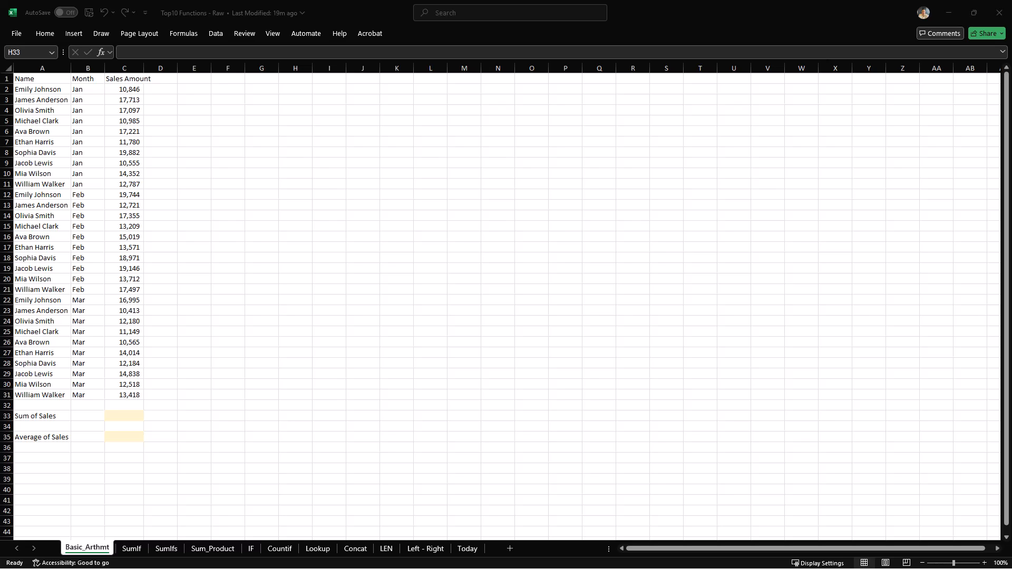
# - Total the sales amounts C2:C31 in the Sum of Sales cell with a typed SUM formula
pyautogui.click(124, 415)
pyautogui.write('=sum')
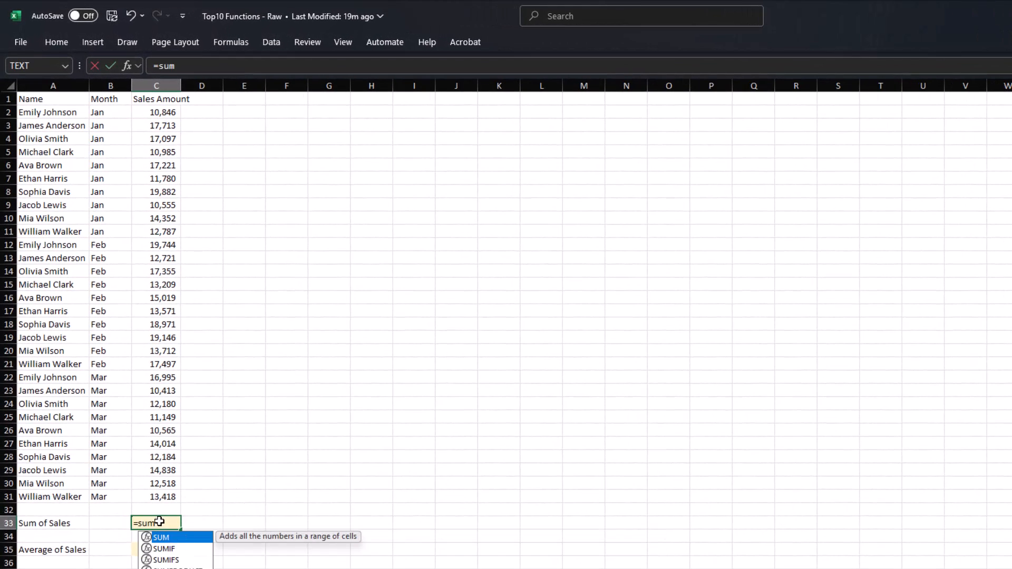
pyautogui.press('Tab')
pyautogui.moveTo(160, 112); pyautogui.dragTo(167, 494)
pyautogui.press('Return')
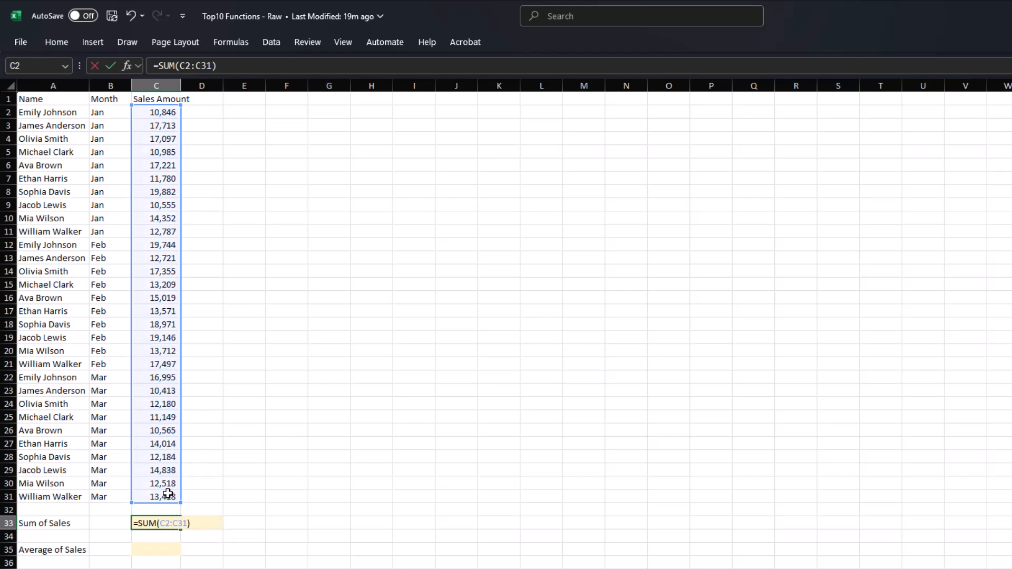
# - Clear that total and redo it with AutoSum (Alt+=) over the column above
pyautogui.press('Up')
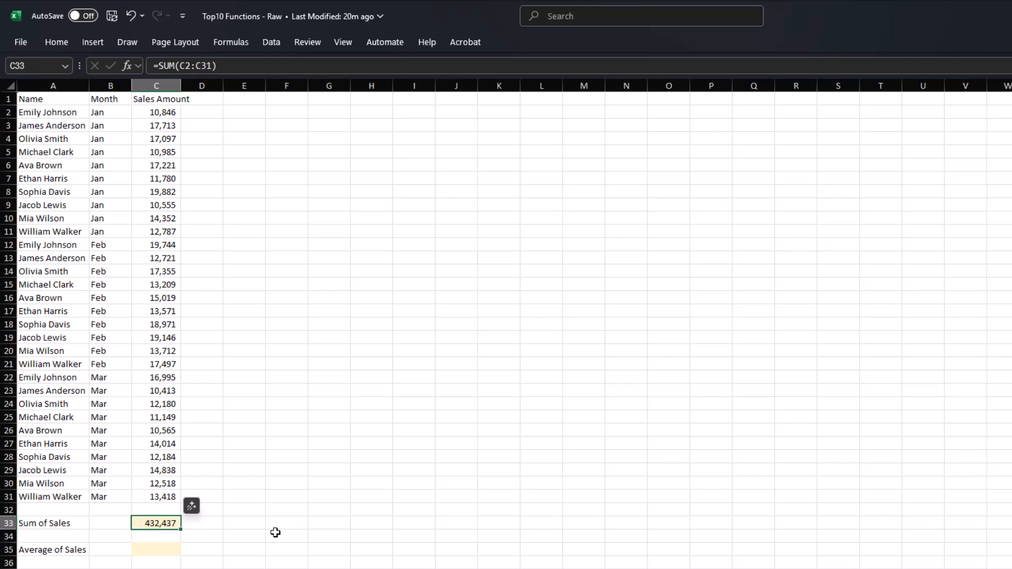
pyautogui.press('Delete')
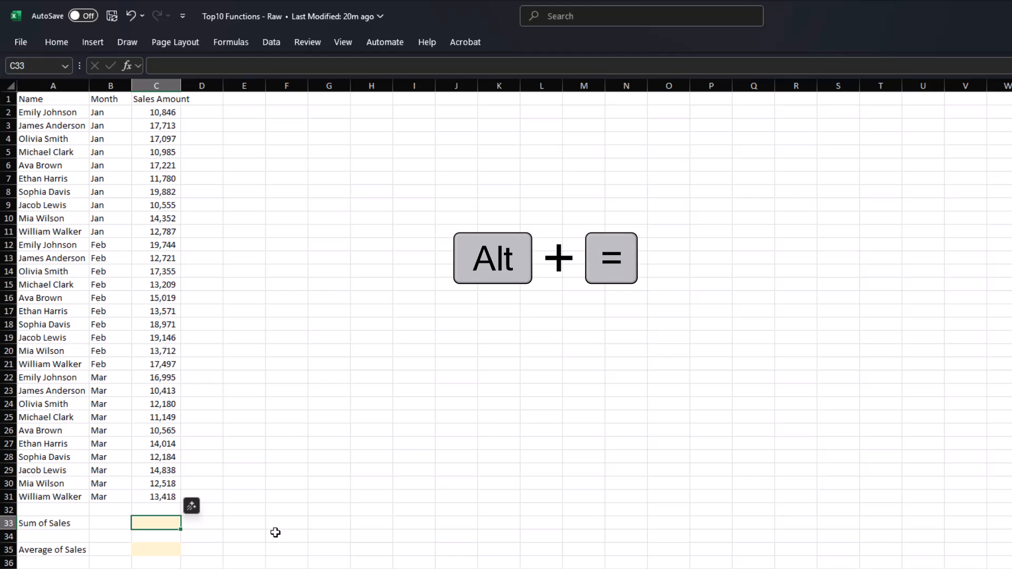
pyautogui.press('alt')
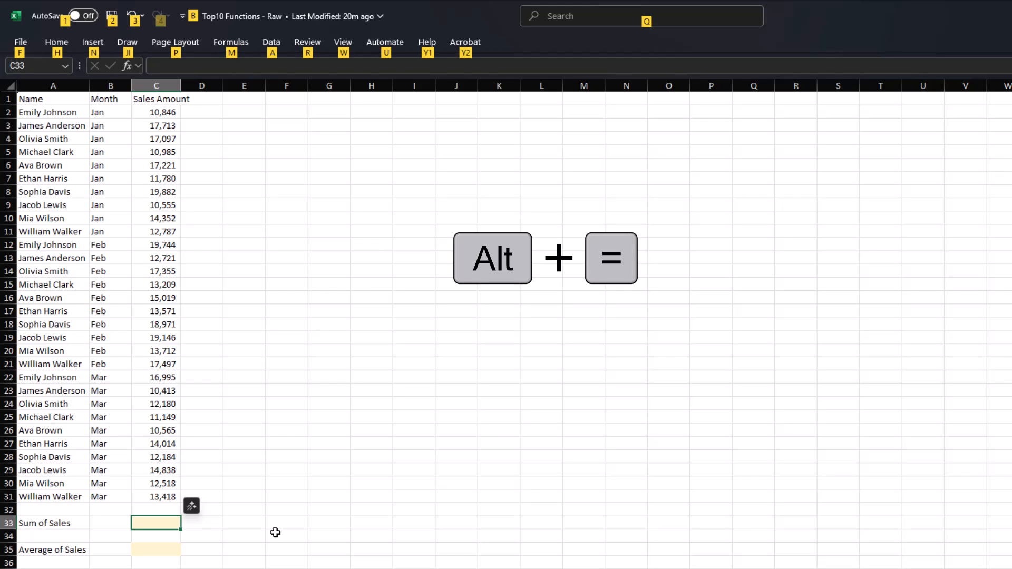
pyautogui.hotkey('alt', '=')
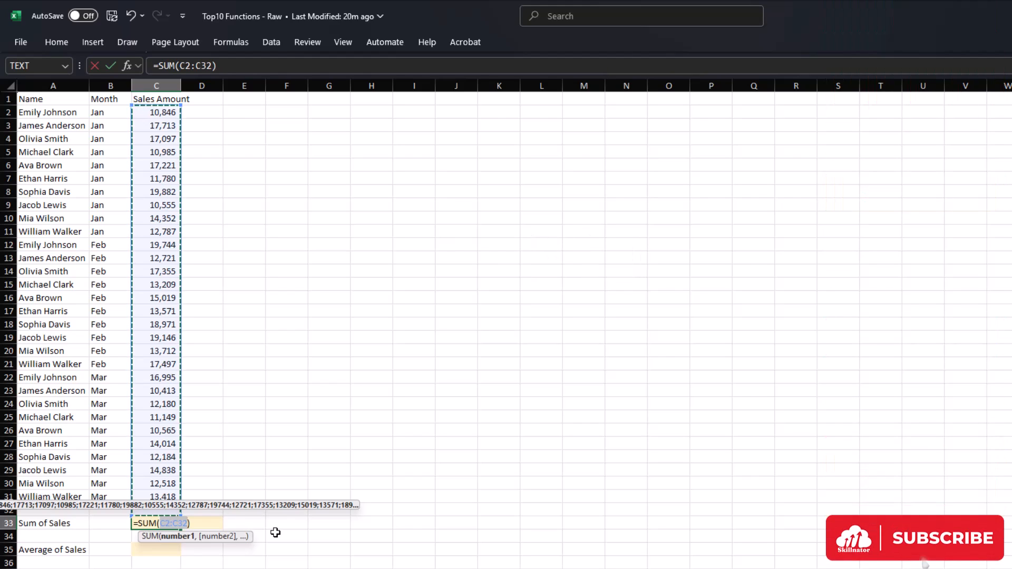
pyautogui.press('Return')
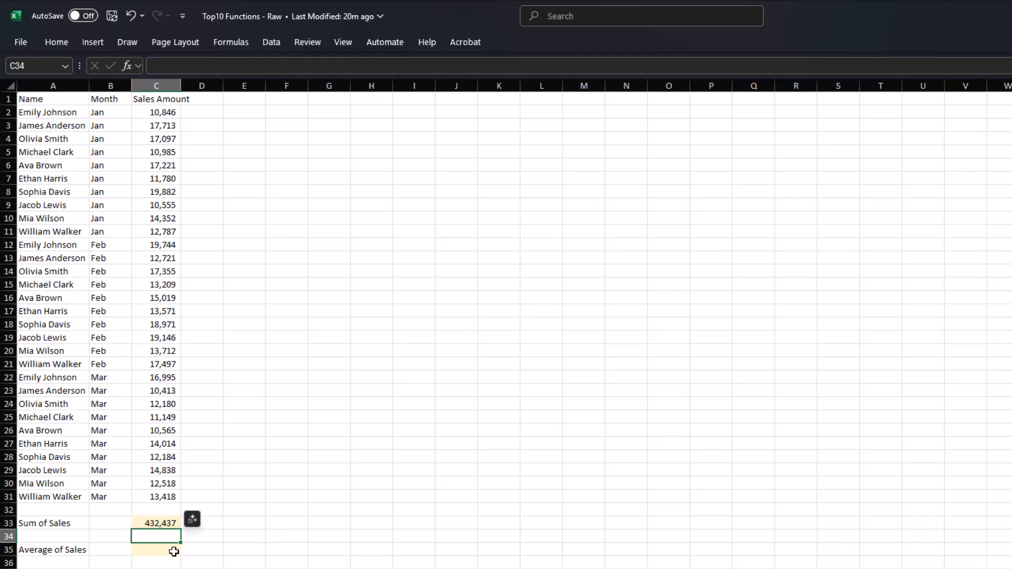
# - Enter =AVERAGE(C2:C31) in the Average of Sales cell to show 14,415
pyautogui.click(158, 548)
pyautogui.write('=aver')
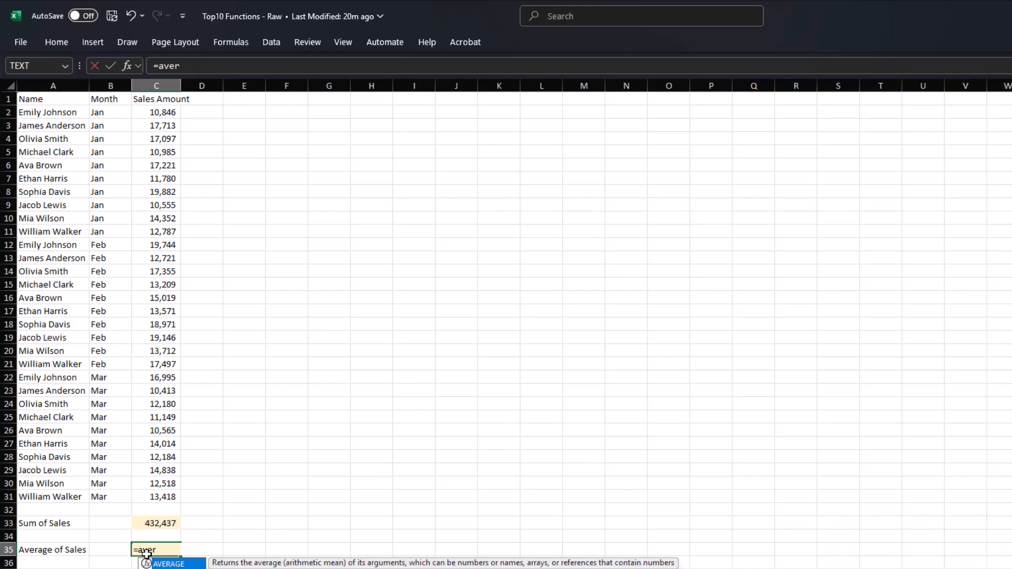
pyautogui.press('Tab')
pyautogui.moveTo(158, 126); pyautogui.dragTo(170, 496)
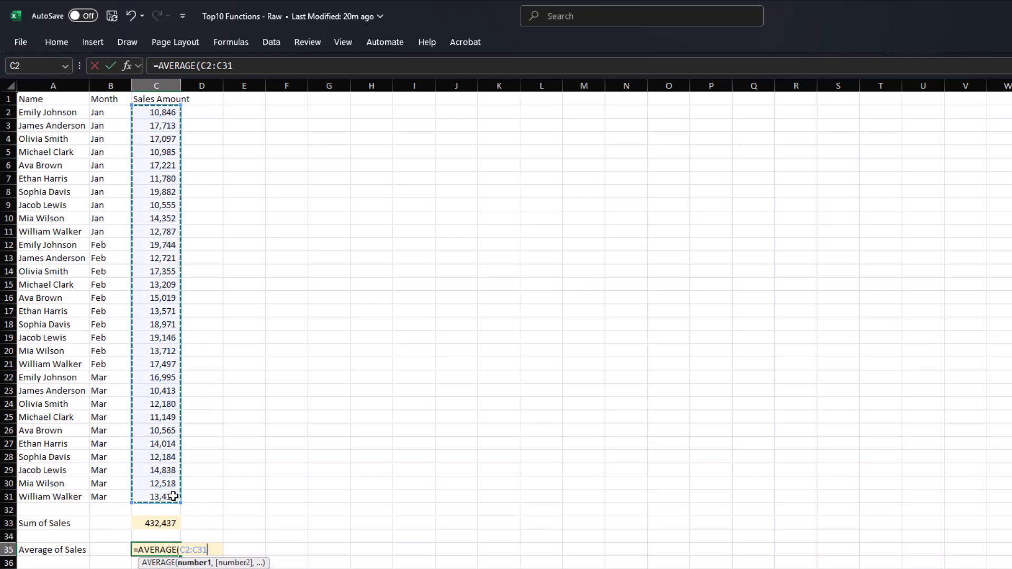
pyautogui.write(')')
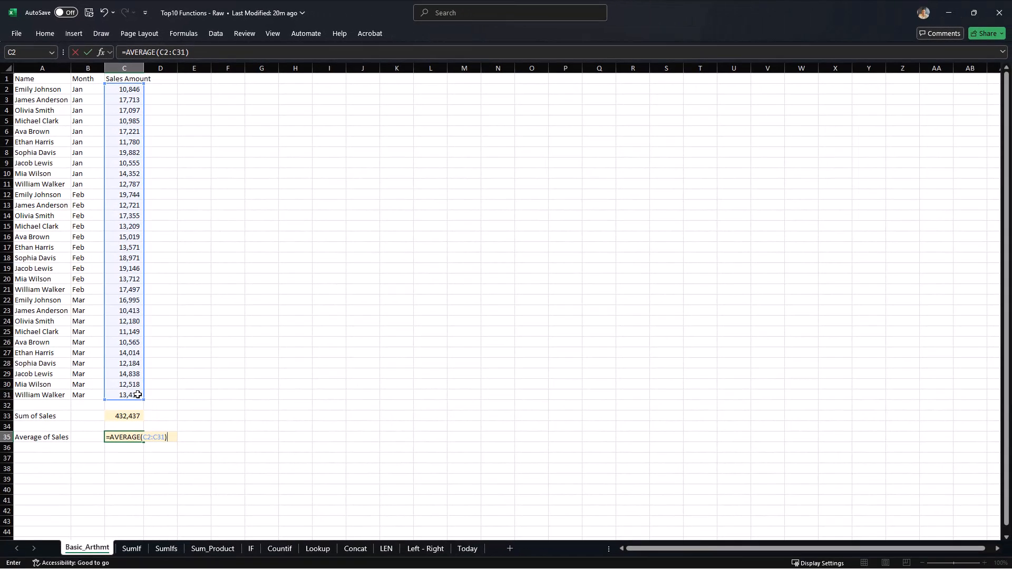
pyautogui.press('Return')
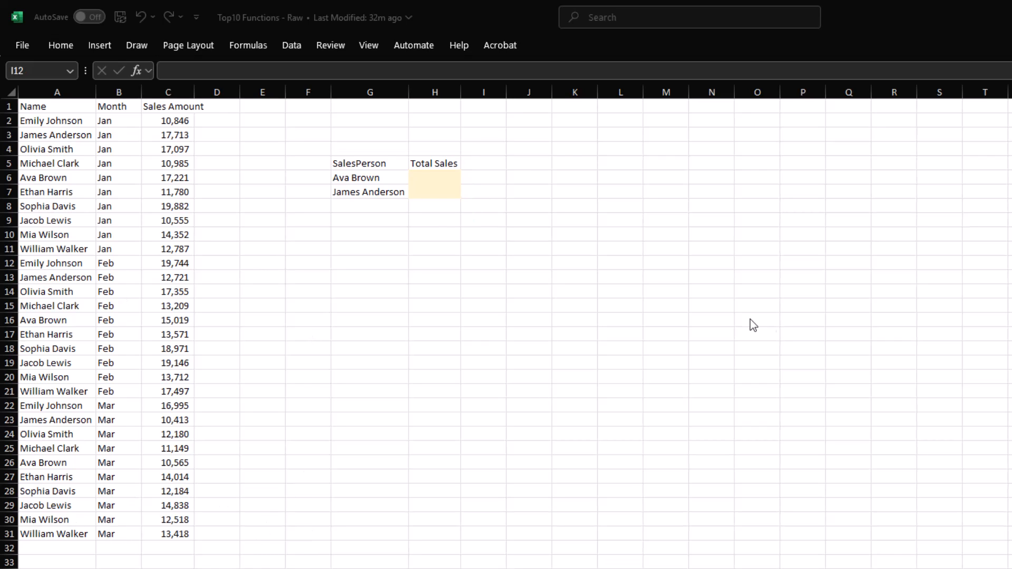
pyautogui.click(422, 175)
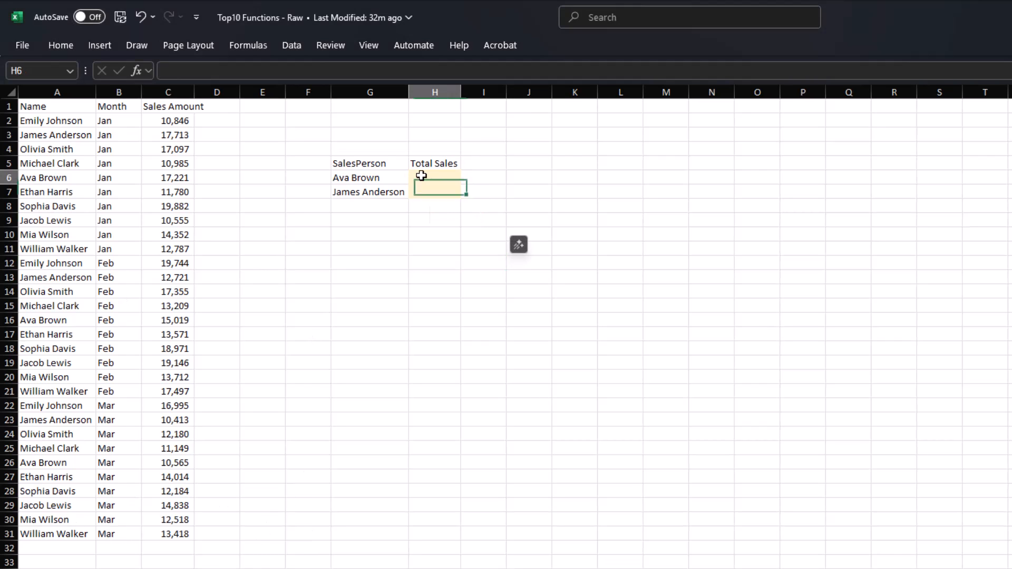
pyautogui.write('=SUMIF(')
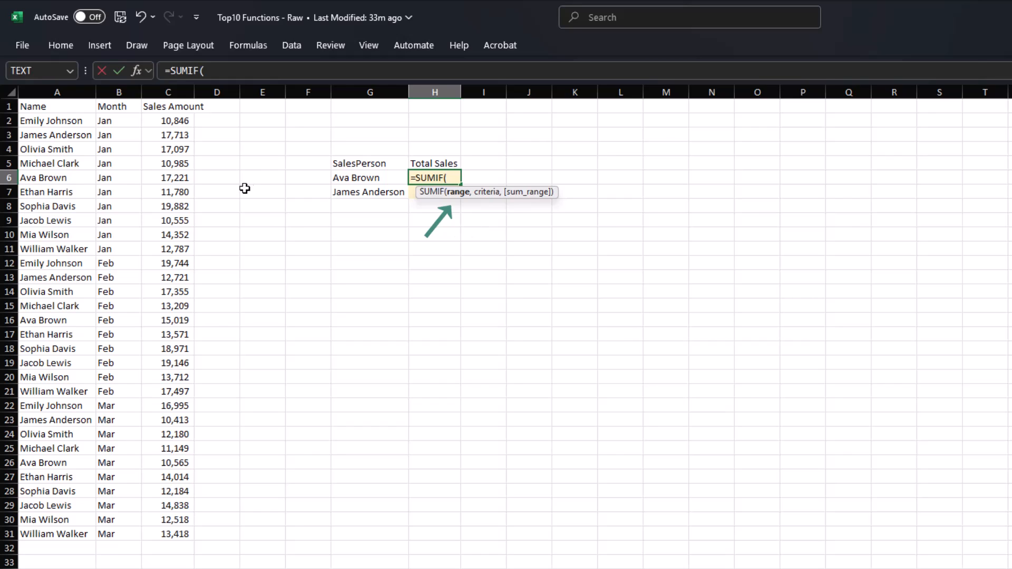
pyautogui.click(77, 123)
pyautogui.hotkey('ctrl', 'shift', 'Down')
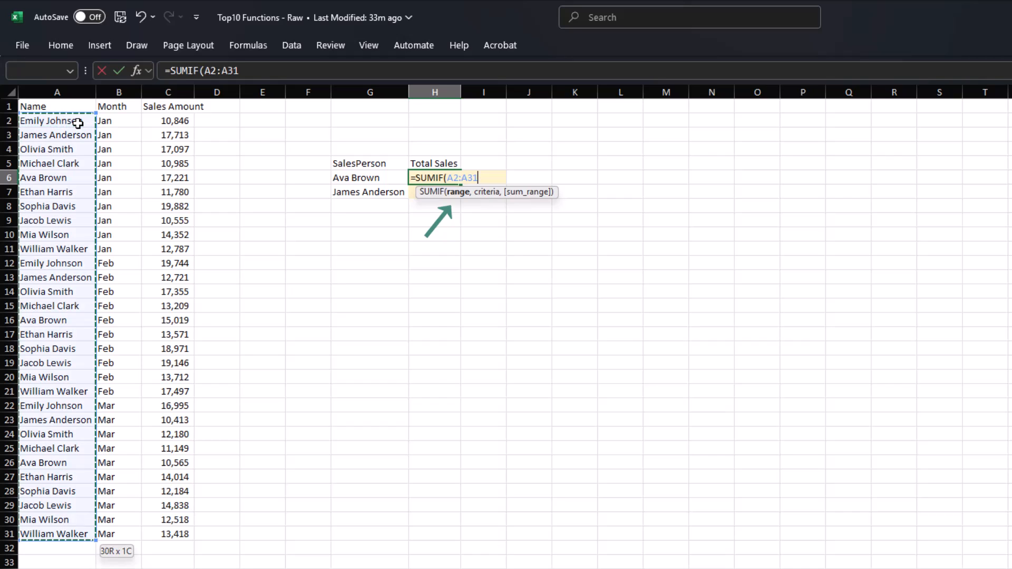
pyautogui.write(',')
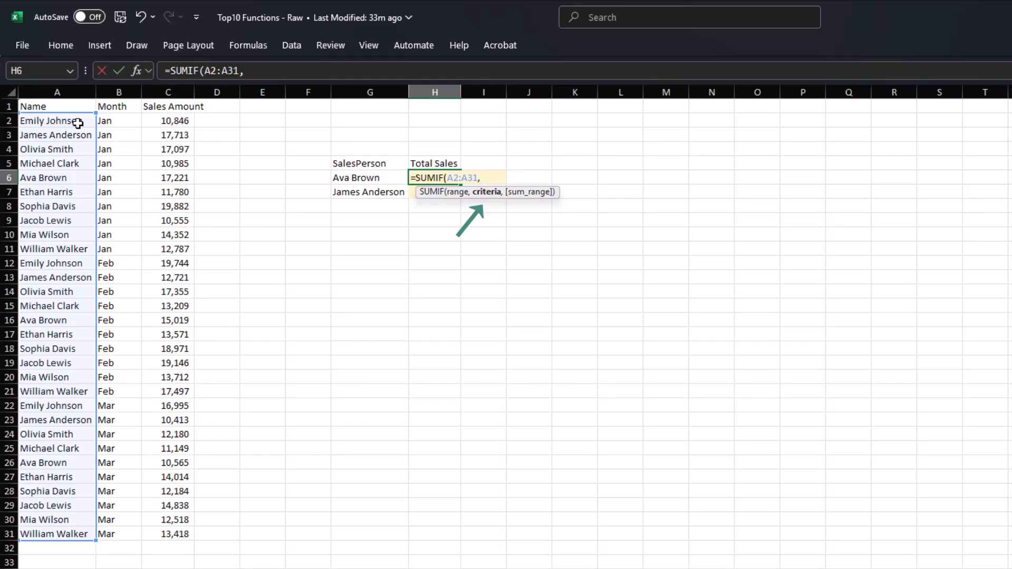
pyautogui.click(363, 178)
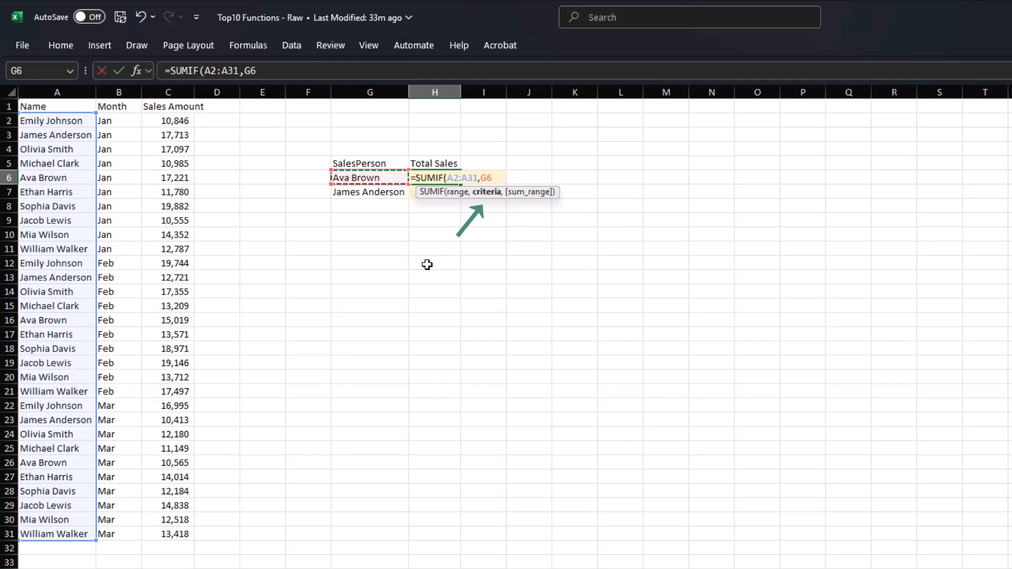
pyautogui.write(',')
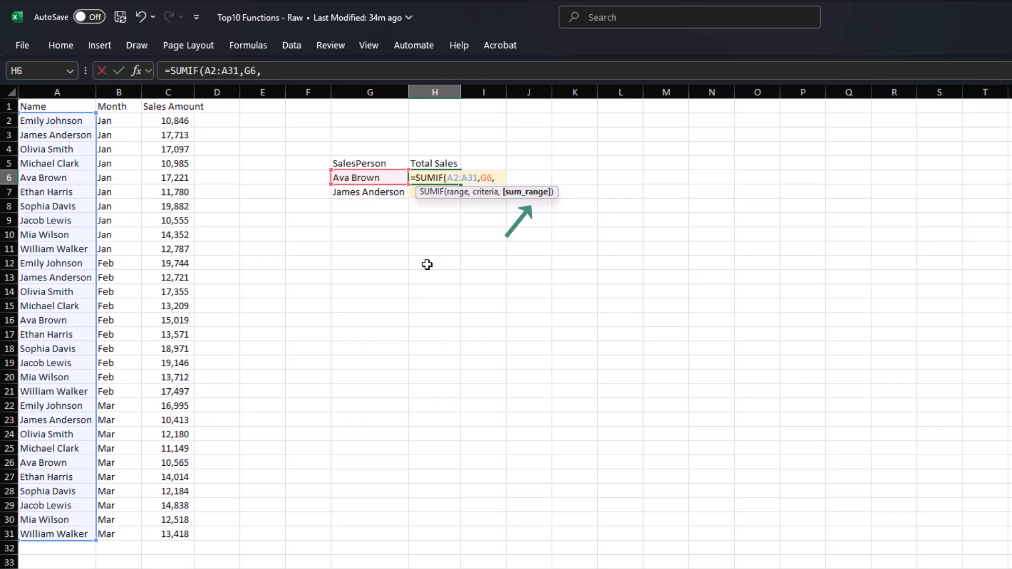
pyautogui.click(182, 123)
pyautogui.hotkey('ctrl', 'shift', 'Down')
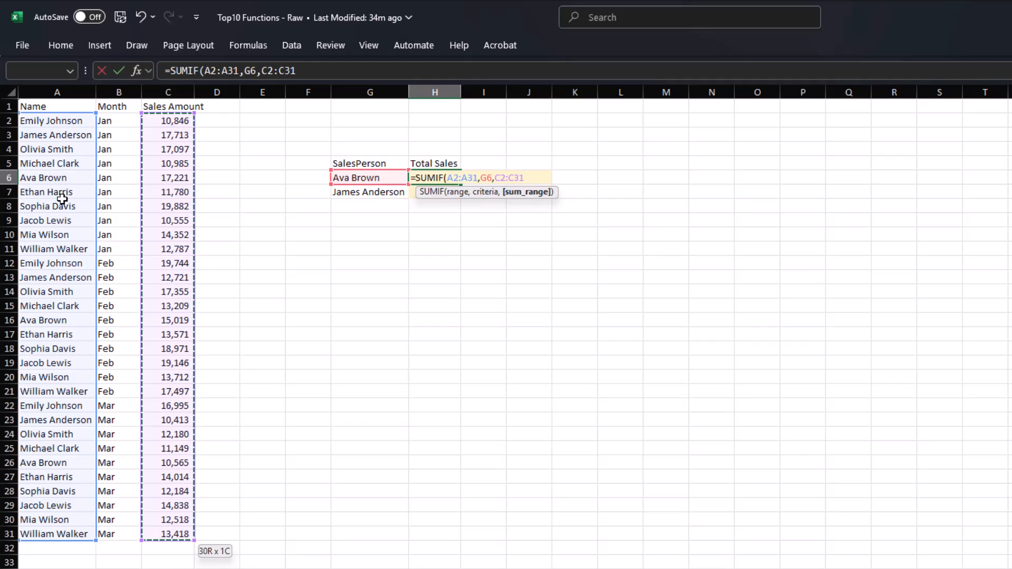
pyautogui.write(')')
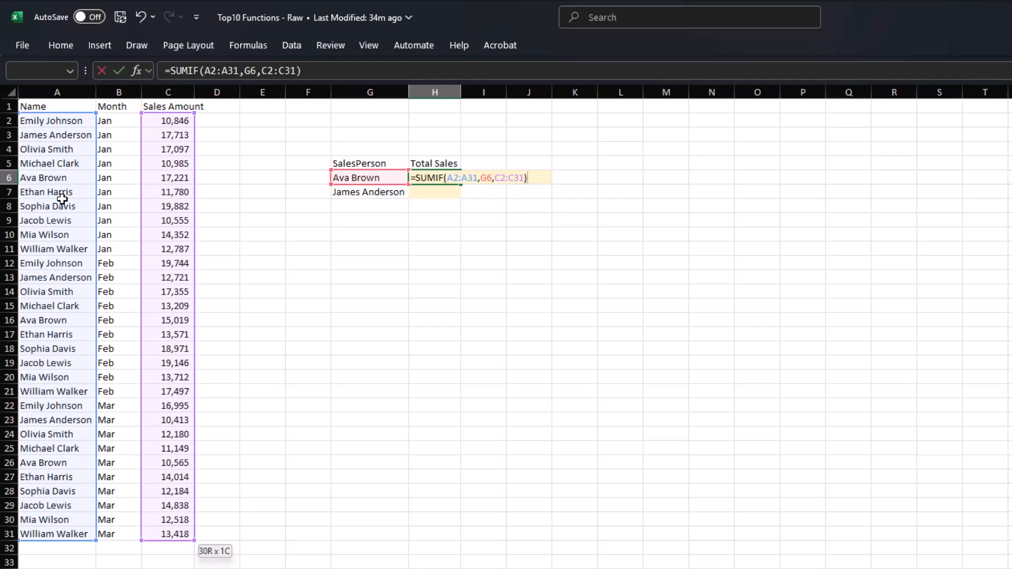
pyautogui.press('Return')
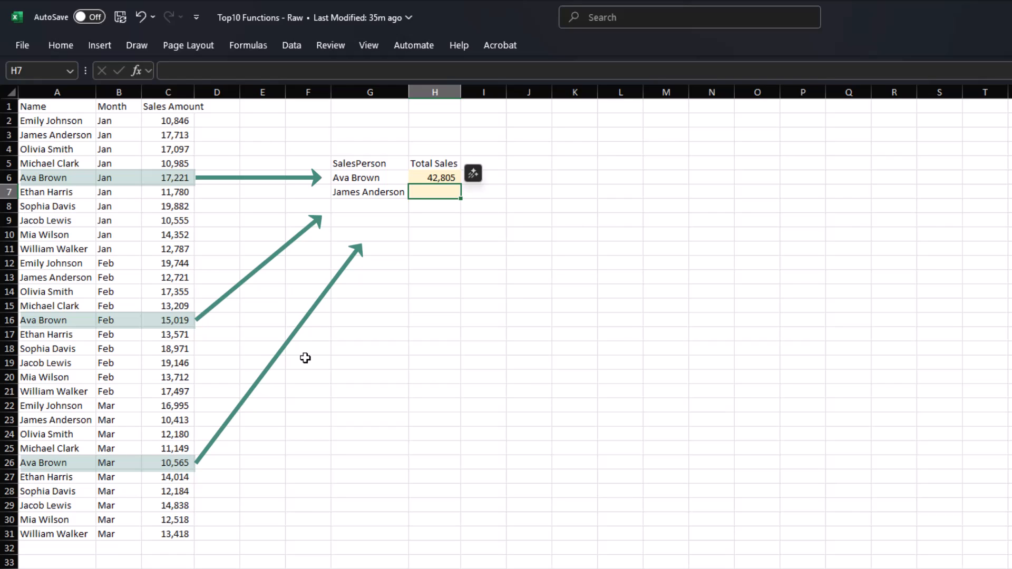
# - Make the A2:A31 and C2:C31 ranges absolute in the H6 SUMIF formula
pyautogui.press('Up')
pyautogui.press('F2')
pyautogui.click(213, 71)
pyautogui.press('F4')
pyautogui.click(244, 71)
pyautogui.press('F4')
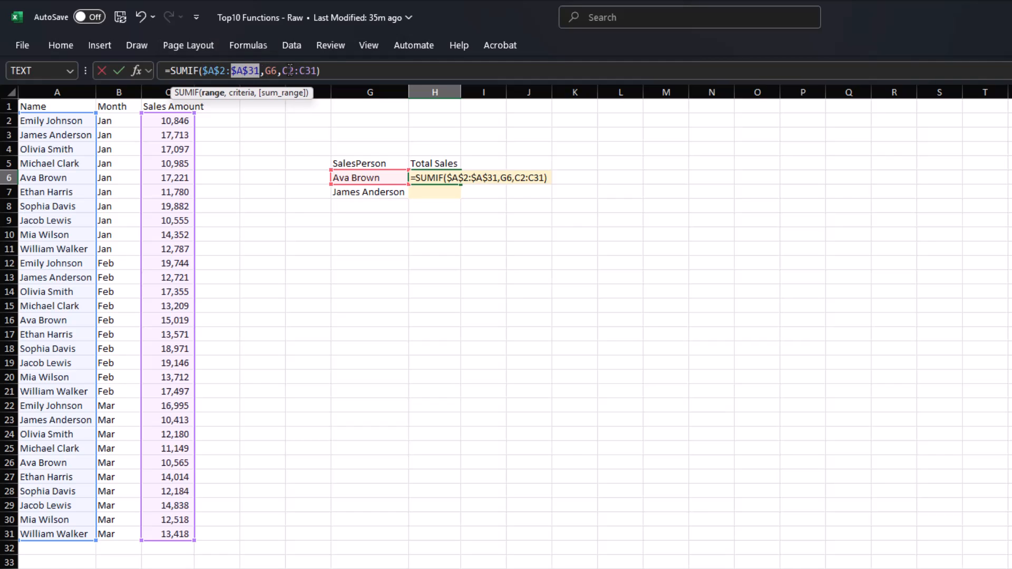
pyautogui.click(290, 71)
pyautogui.press('F4')
pyautogui.click(319, 70)
pyautogui.press('F4')
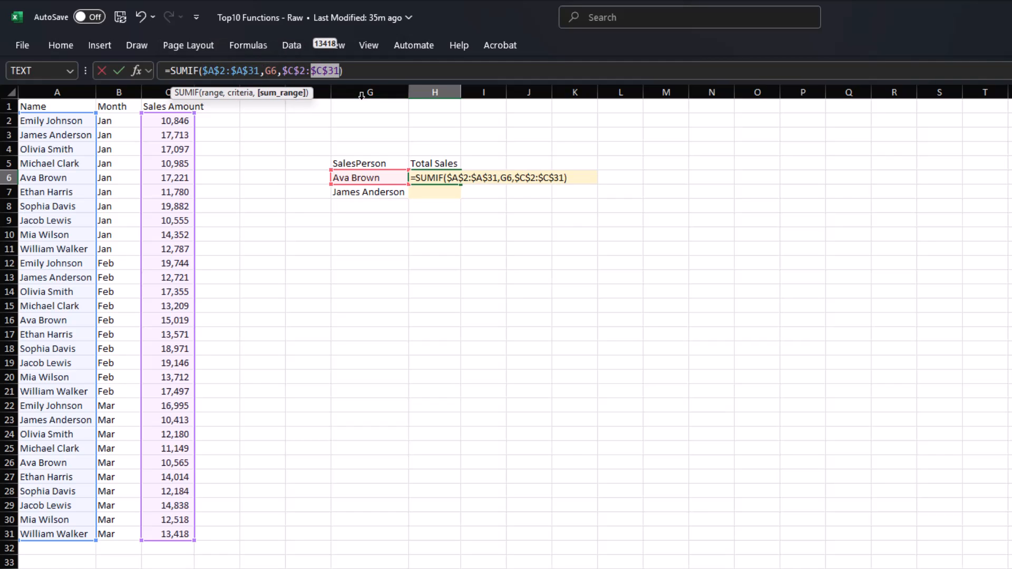
pyautogui.hotkey('ctrl', 'Return')
# - Copy the SUMIF formula to H7 so James Anderson's total shows 40,847
pyautogui.hotkey('ctrl', 'c')
pyautogui.press('Down')
pyautogui.hotkey('ctrl', 'v')
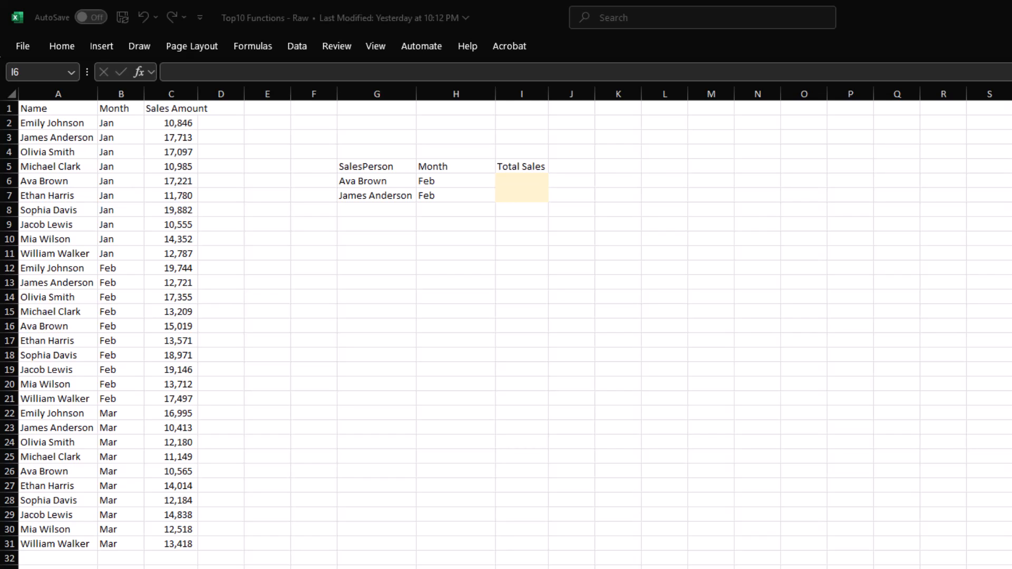
# - Start a SUMIFS in I6 with the sales amounts C2:C31 as the sum range
pyautogui.click(528, 182)
pyautogui.write('=sumif')
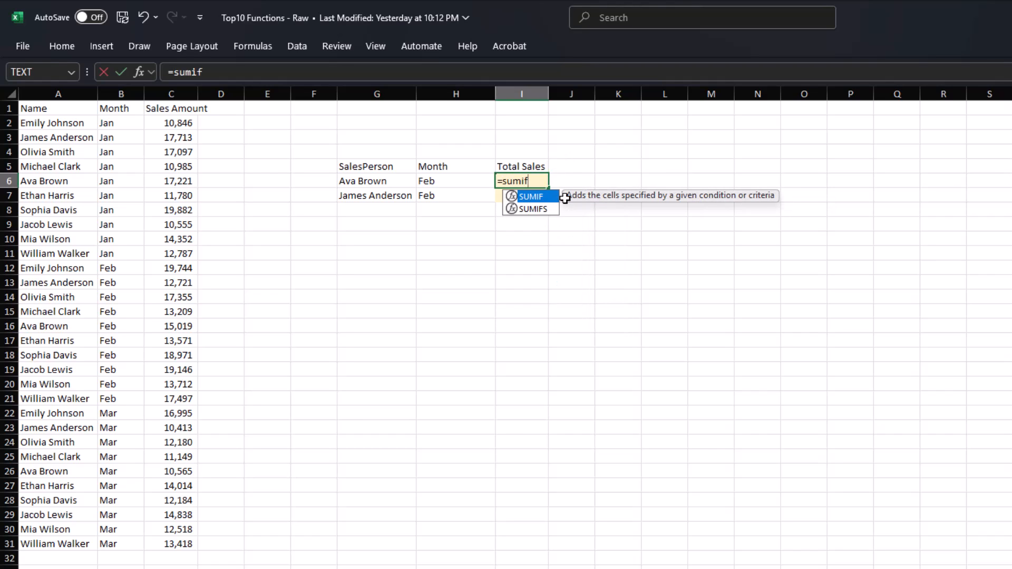
pyautogui.press('Down')
pyautogui.press('Tab')
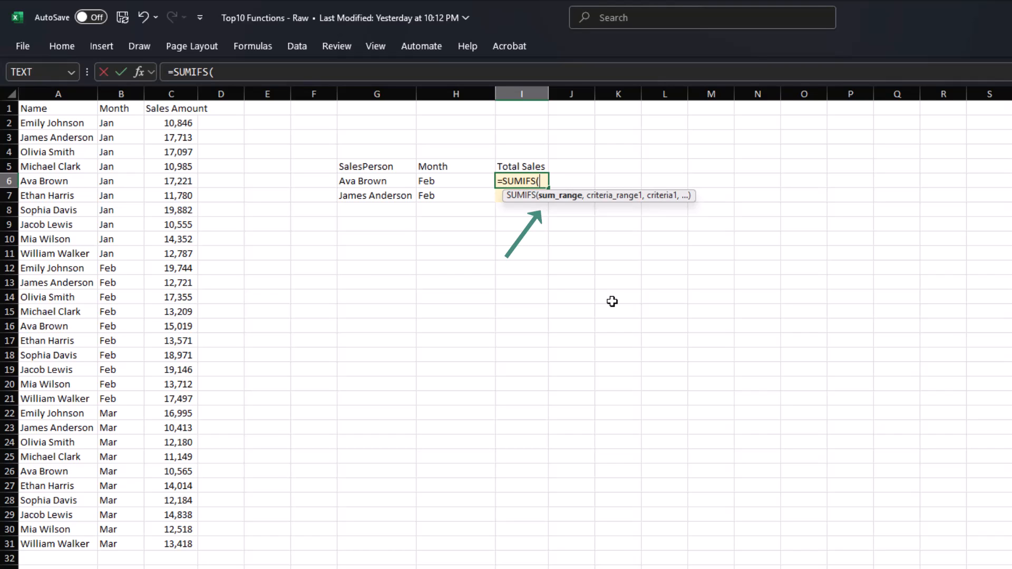
pyautogui.moveTo(167, 126); pyautogui.dragTo(163, 537)
pyautogui.write(',')
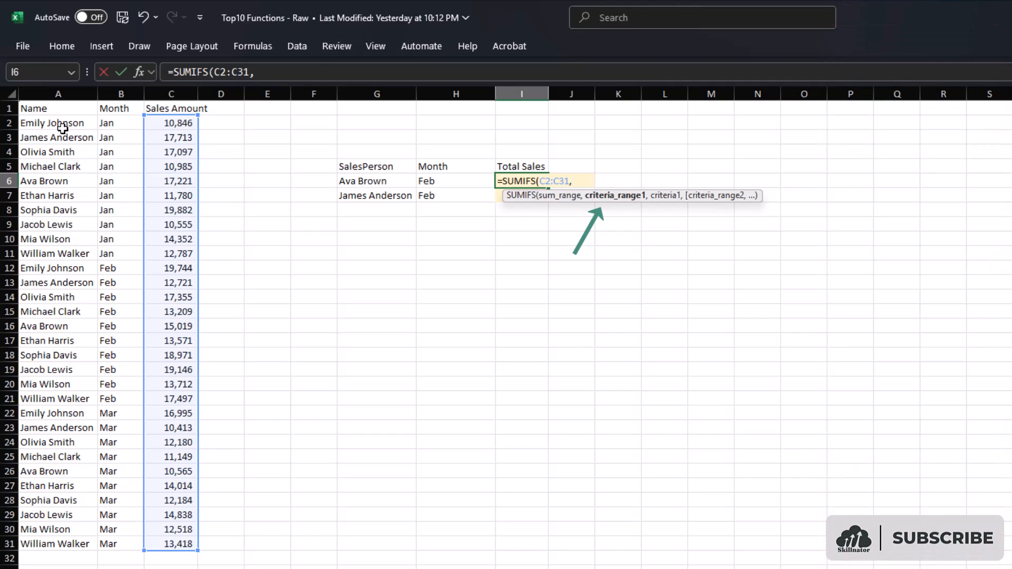
# - Add criteria names A2:A31 = G6 and months B2:B31 = H6 (Feb), completing SUMIFS at 15,019
pyautogui.moveTo(62, 128); pyautogui.dragTo(74, 543)
pyautogui.write(',')
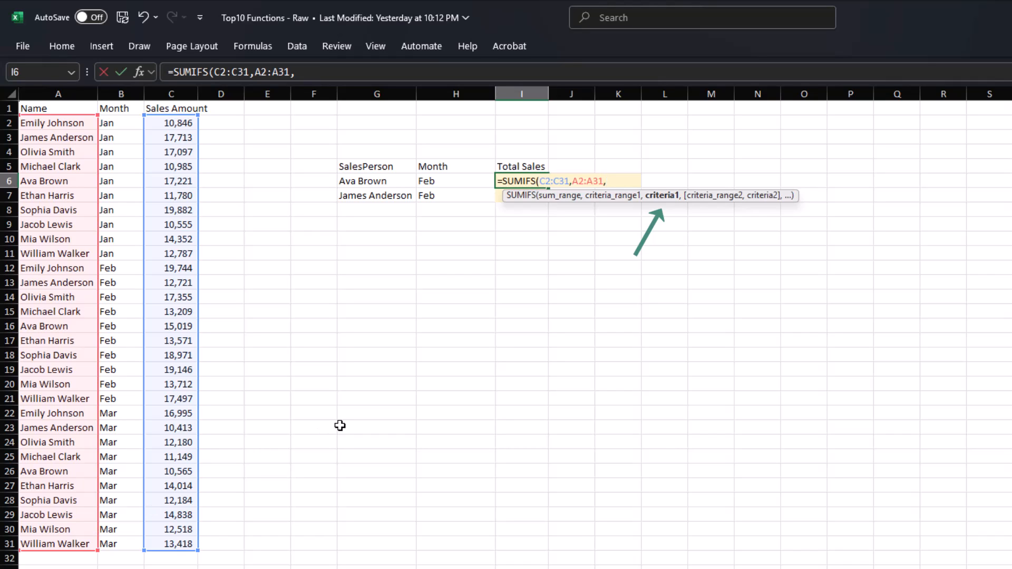
pyautogui.click(381, 182)
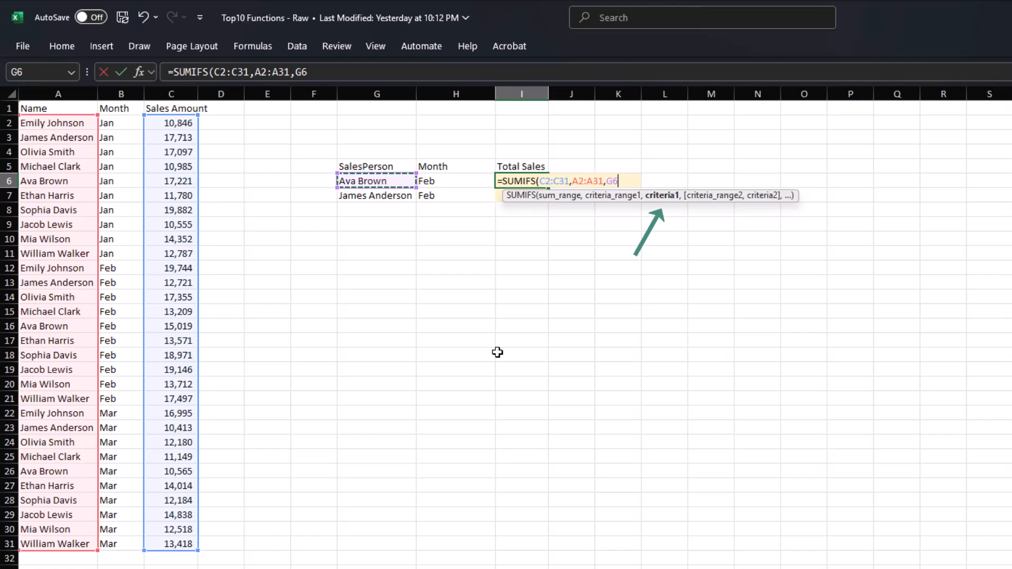
pyautogui.write(',')
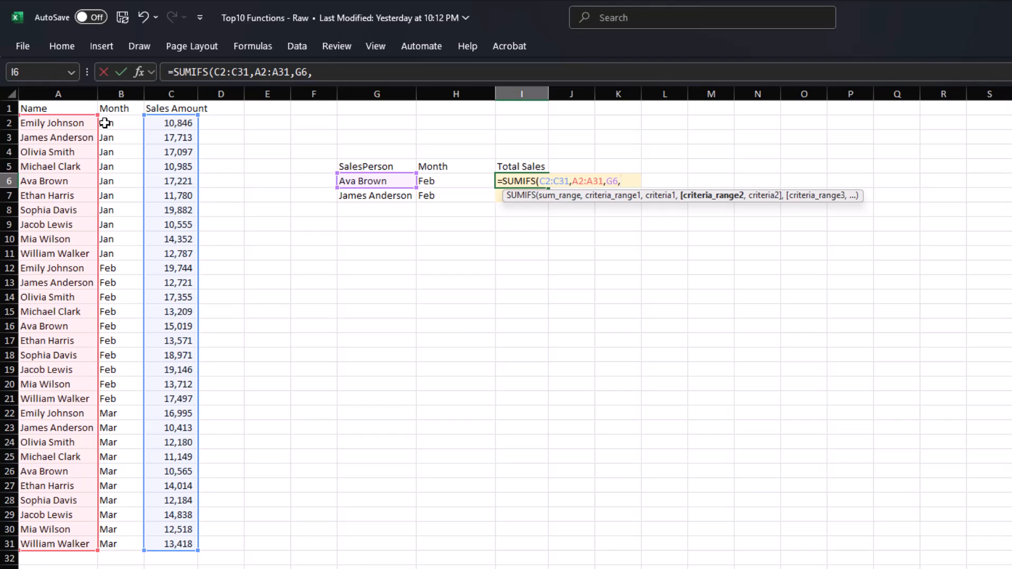
pyautogui.moveTo(111, 124); pyautogui.dragTo(122, 542)
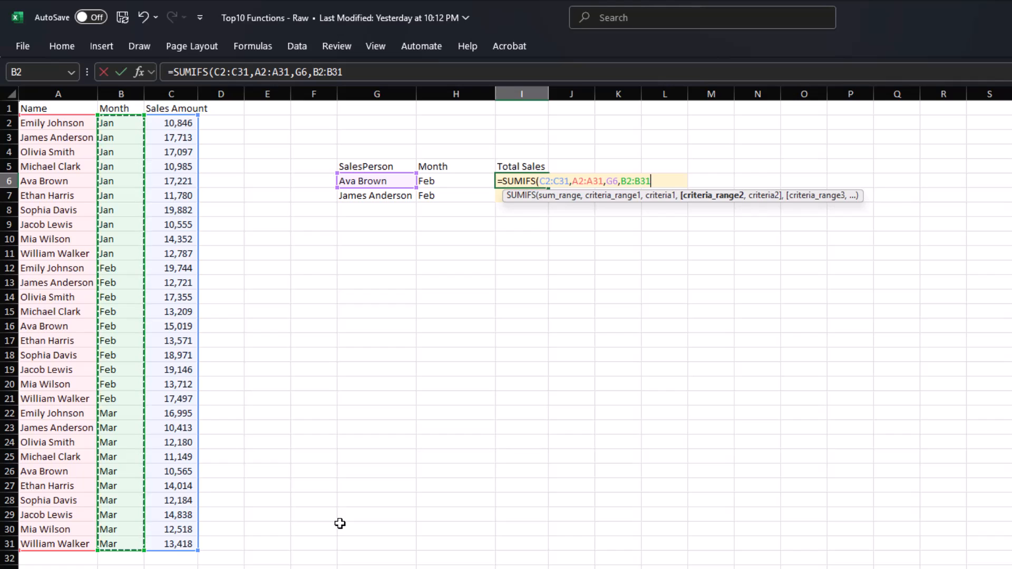
pyautogui.write(',')
pyautogui.click(459, 181)
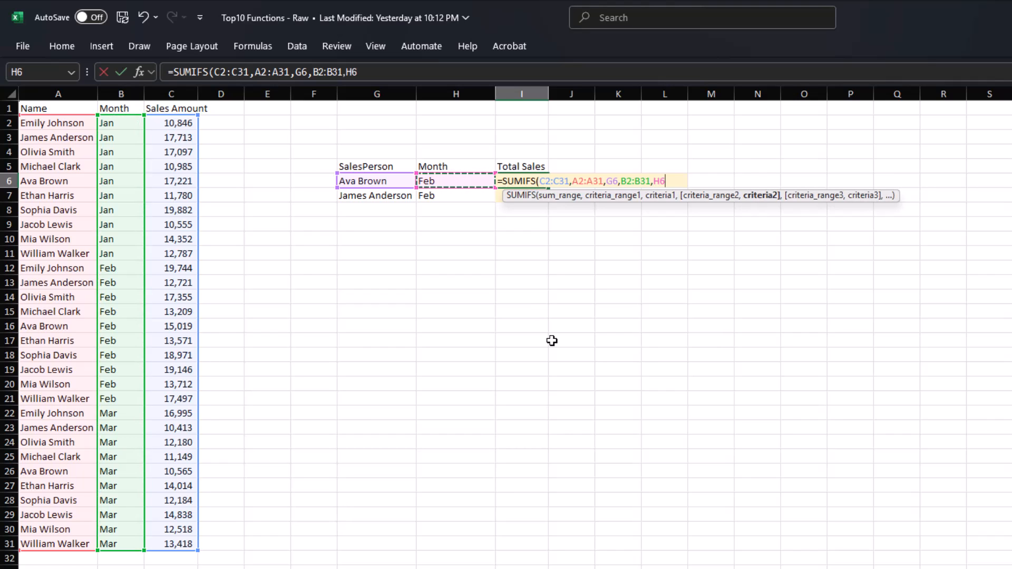
pyautogui.write(')')
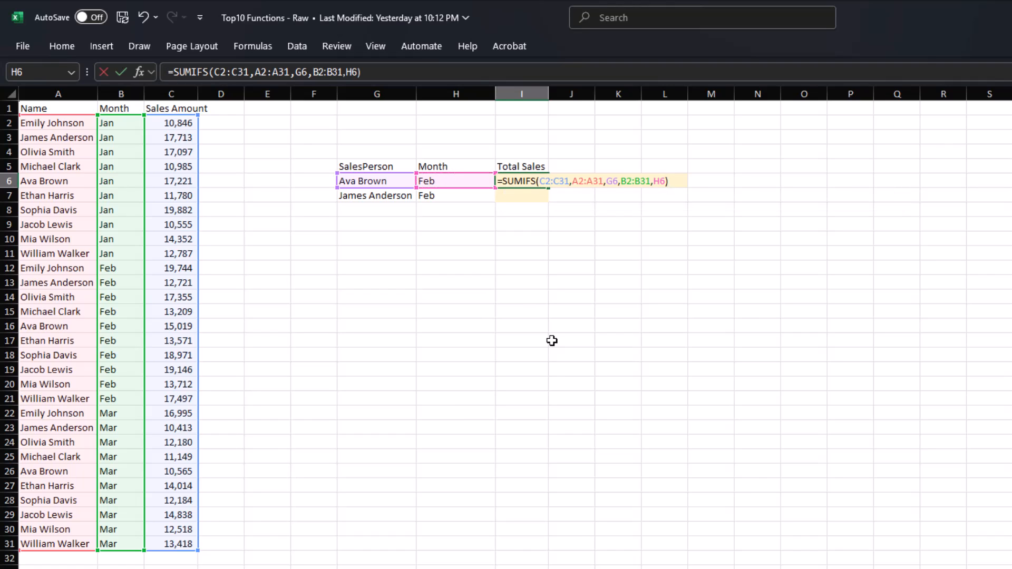
pyautogui.press('Return')
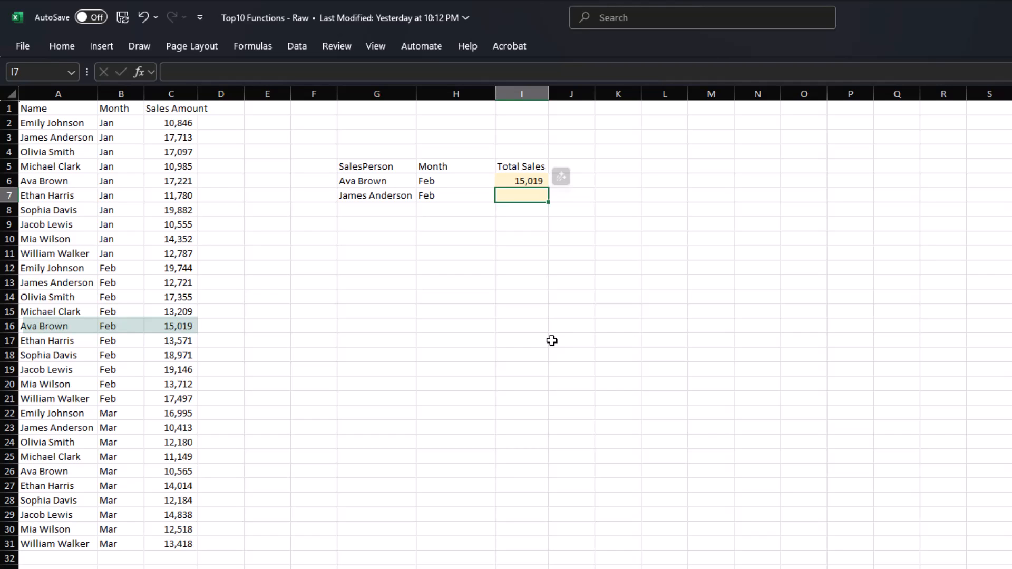
# - Make the sum, name and month ranges absolute in the I6 SUMIFS formula
pyautogui.doubleClick(521, 181)
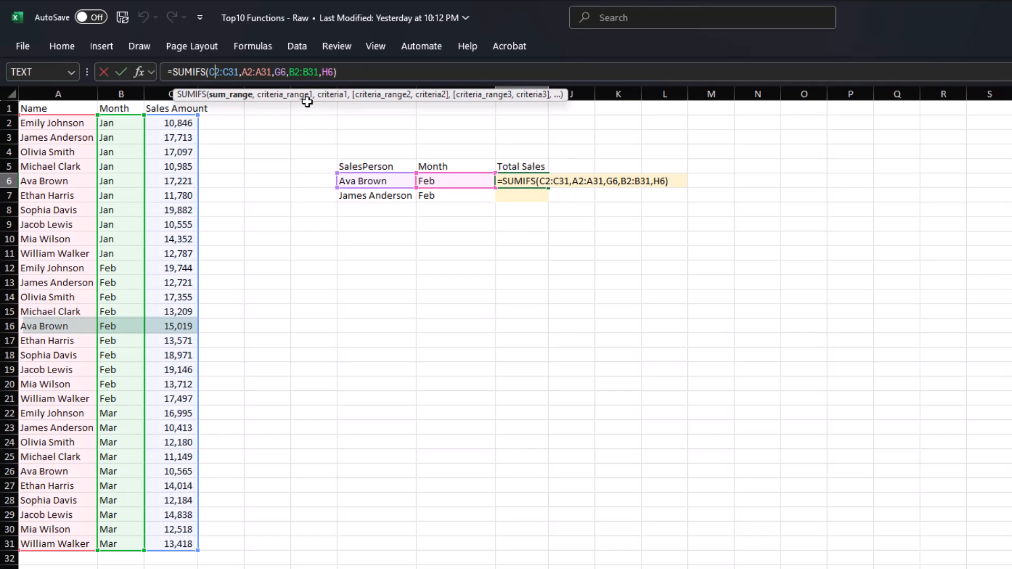
pyautogui.press('F4')
pyautogui.press('Right')
pyautogui.press('F4')
pyautogui.press('Right')
pyautogui.press('Right')
pyautogui.press('F4')
pyautogui.press('Right')
pyautogui.press('Right')
pyautogui.press('Right')
pyautogui.press('Right')
pyautogui.press('Right')
pyautogui.press('F4')
pyautogui.press('Right')
pyautogui.press('Right')
pyautogui.press('F4')
pyautogui.hotkey('ctrl', 'Return')
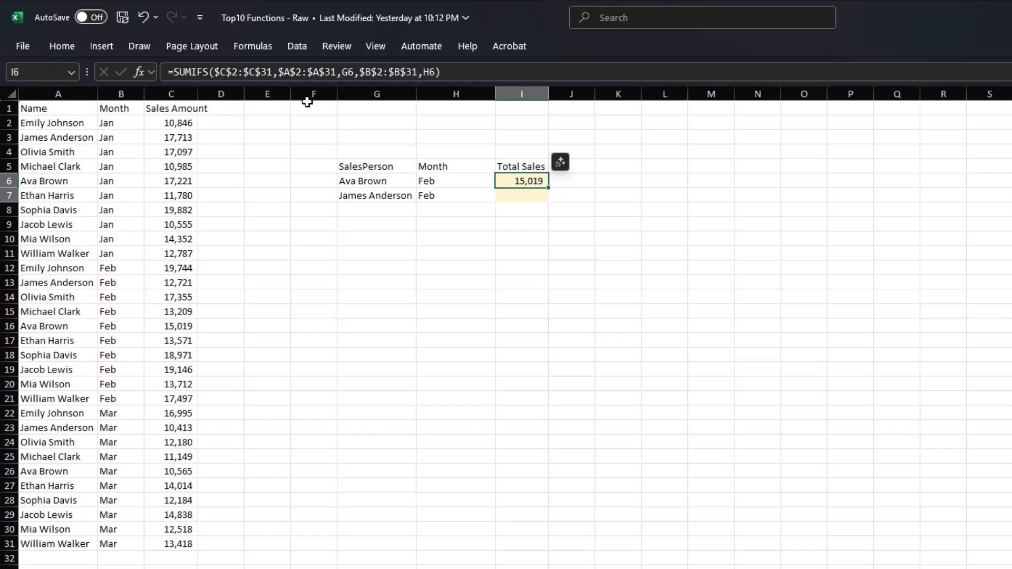
pyautogui.hotkey('ctrl', 'd')
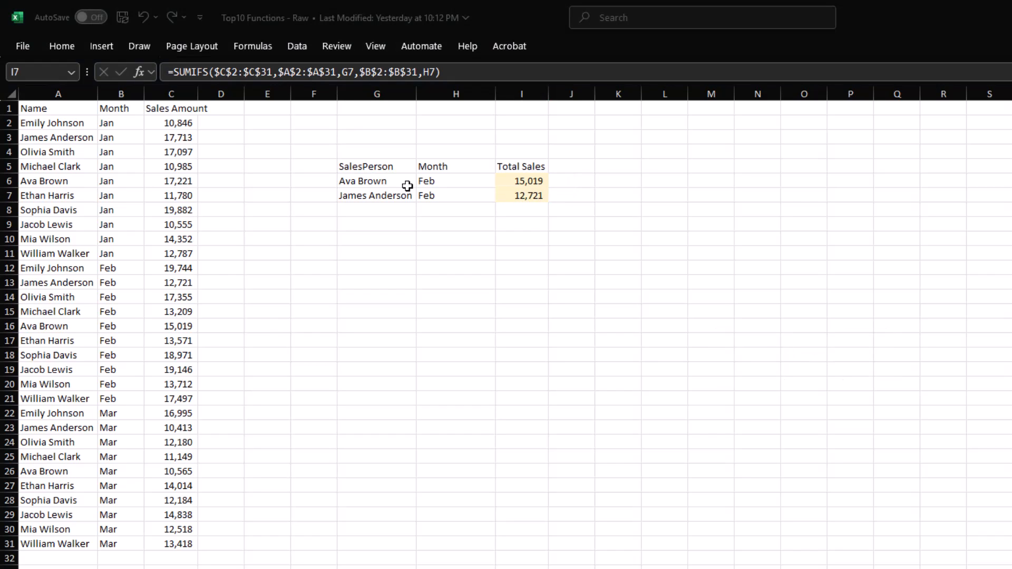
pyautogui.press('Up')
pyautogui.press('F2')
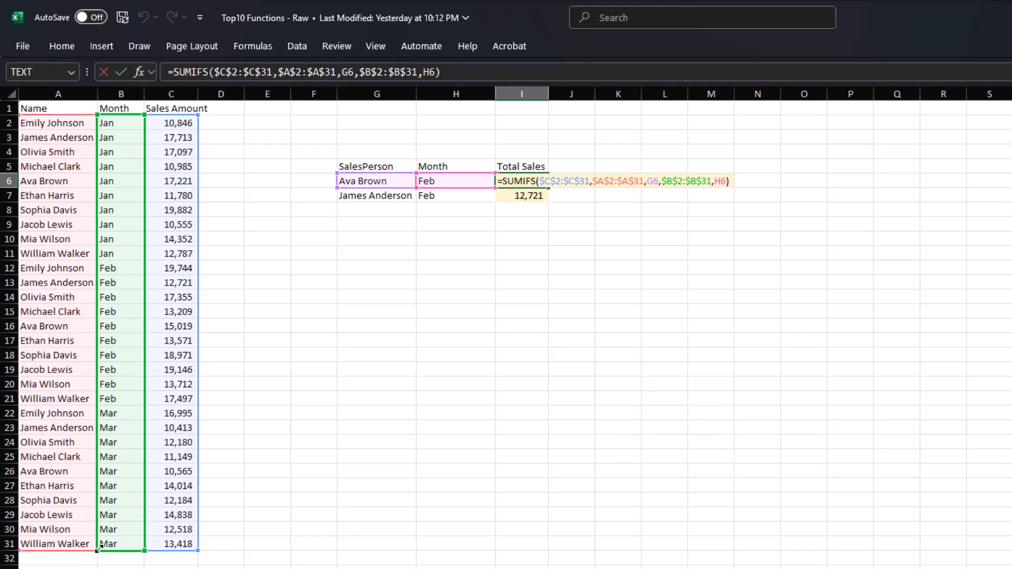
# - Shrink the month range to B2:B24 to produce #VALUE!, then undo the change
pyautogui.moveTo(99, 549); pyautogui.dragTo(128, 447)
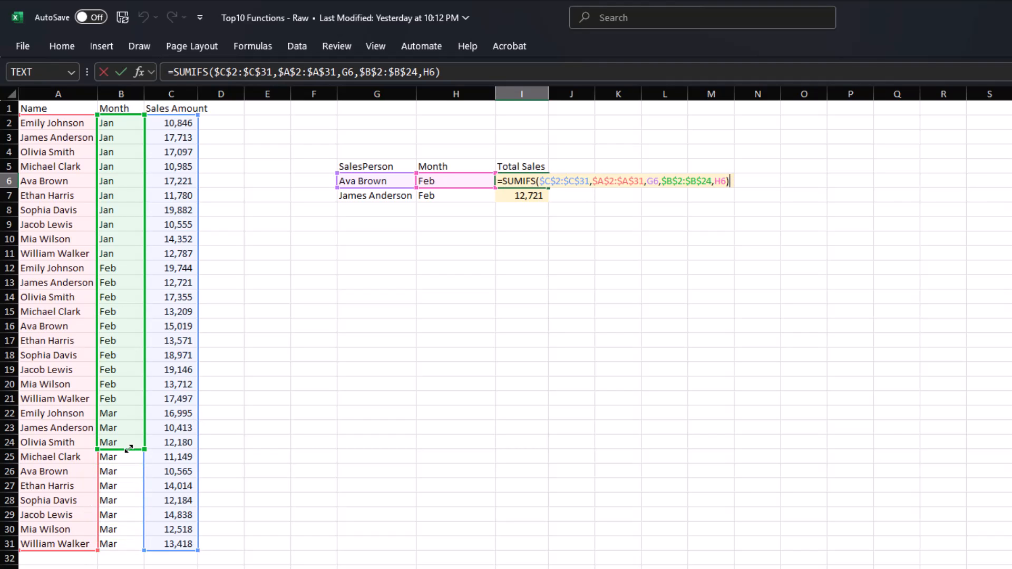
pyautogui.press('Return')
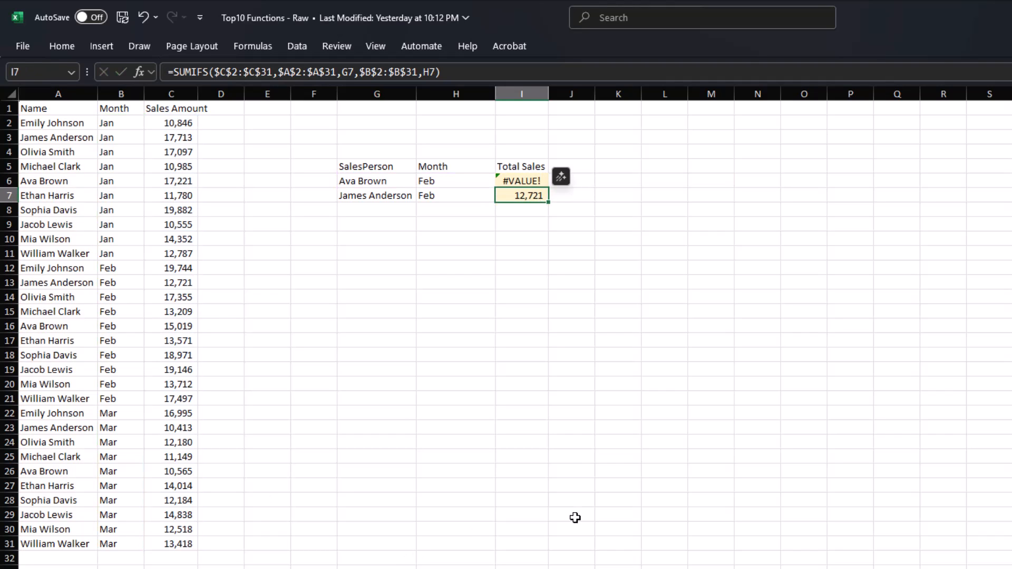
pyautogui.hotkey('ctrl', 'z')
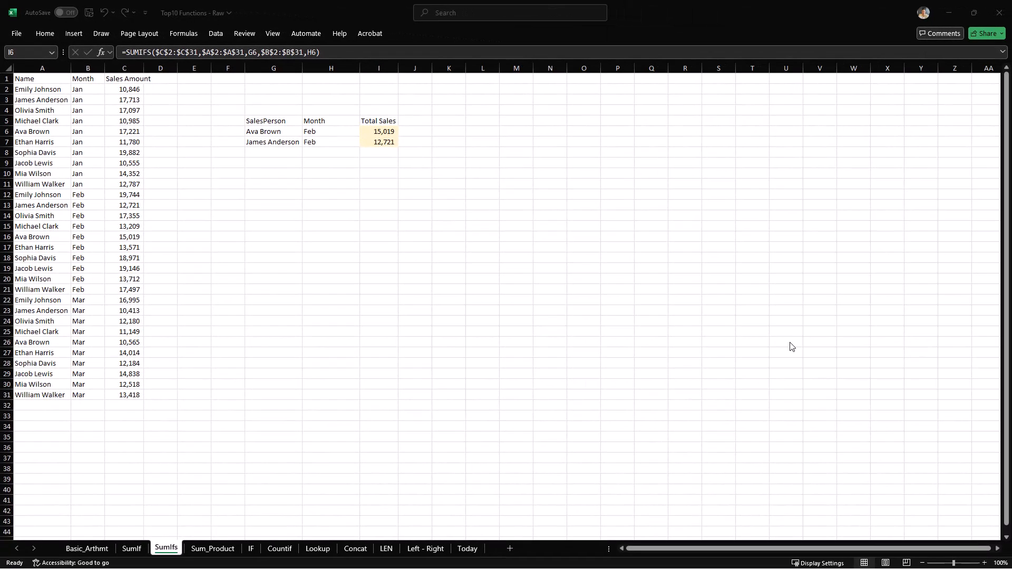
# - On the Sum_Product sheet, add a 'Sales Value' header in E1
pyautogui.click(220, 550)
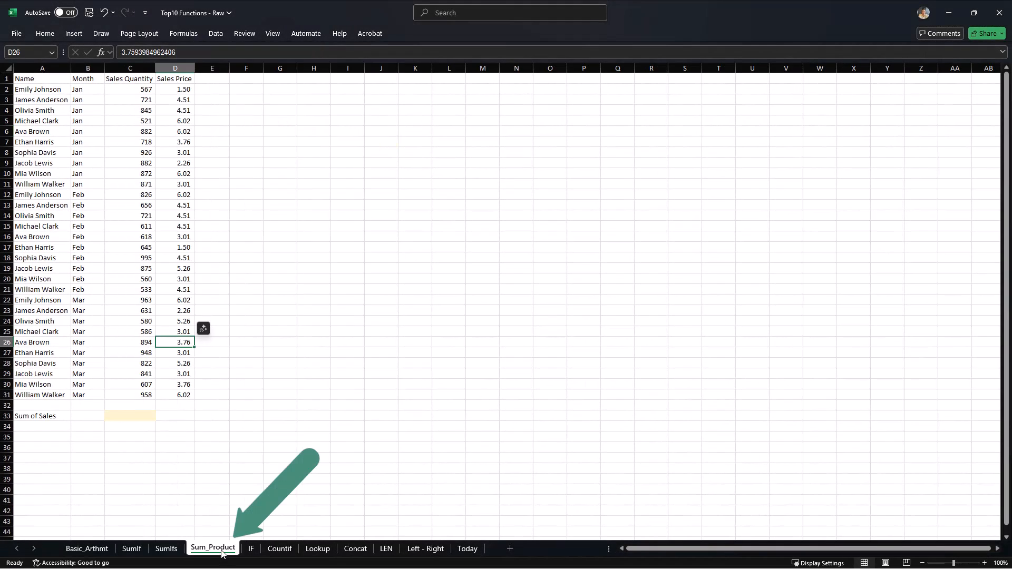
pyautogui.click(353, 388)
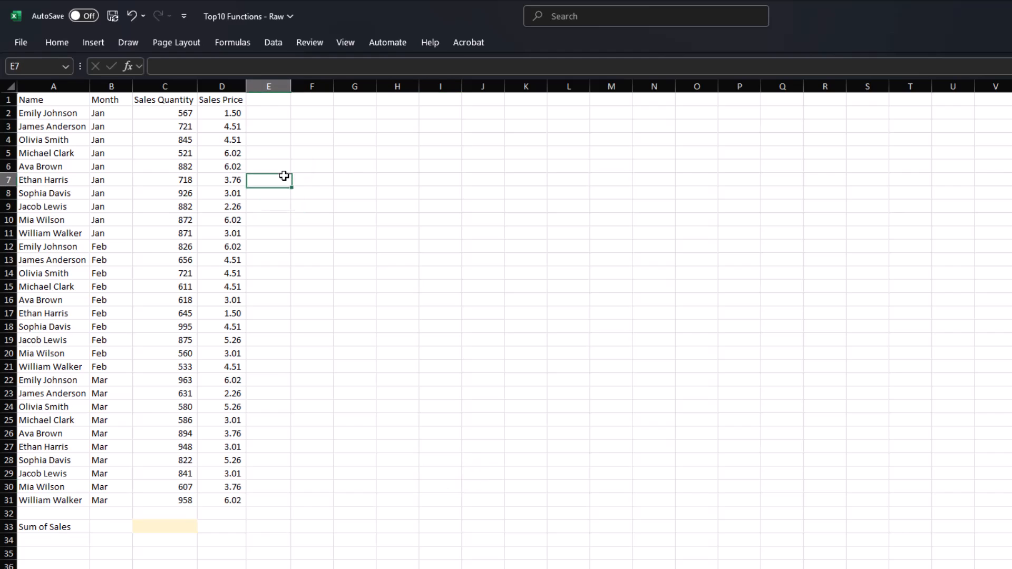
pyautogui.click(265, 105)
pyautogui.write('Sales')
pyautogui.press('Return')
pyautogui.doubleClick(265, 104)
pyautogui.write('Value')
pyautogui.press('Return')
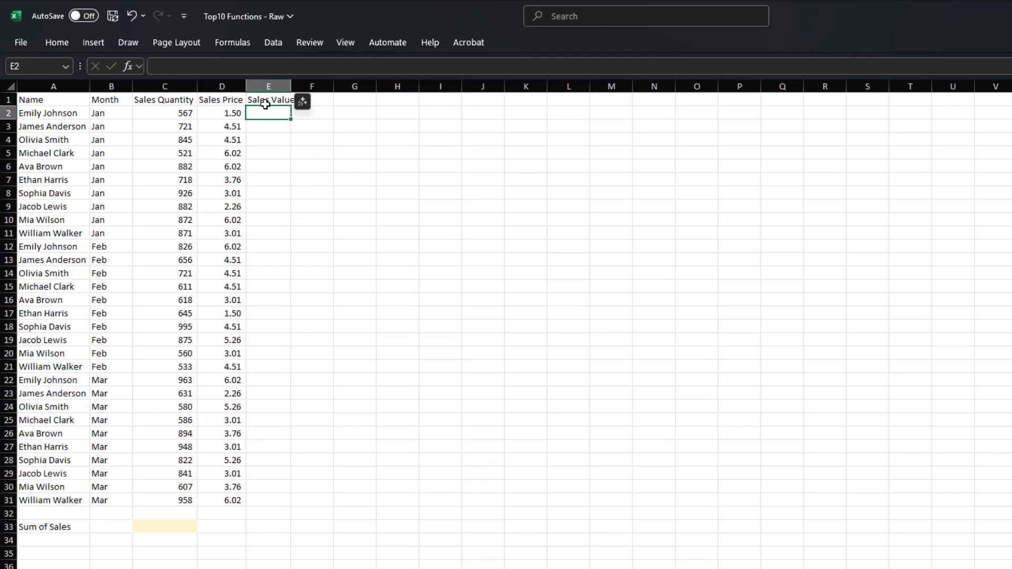
# - Enter =C2*D2 in E2 and fill it down the Sales Value column to row 31
pyautogui.write('=')
pyautogui.press('Left')
pyautogui.press('Left')
pyautogui.write('*')
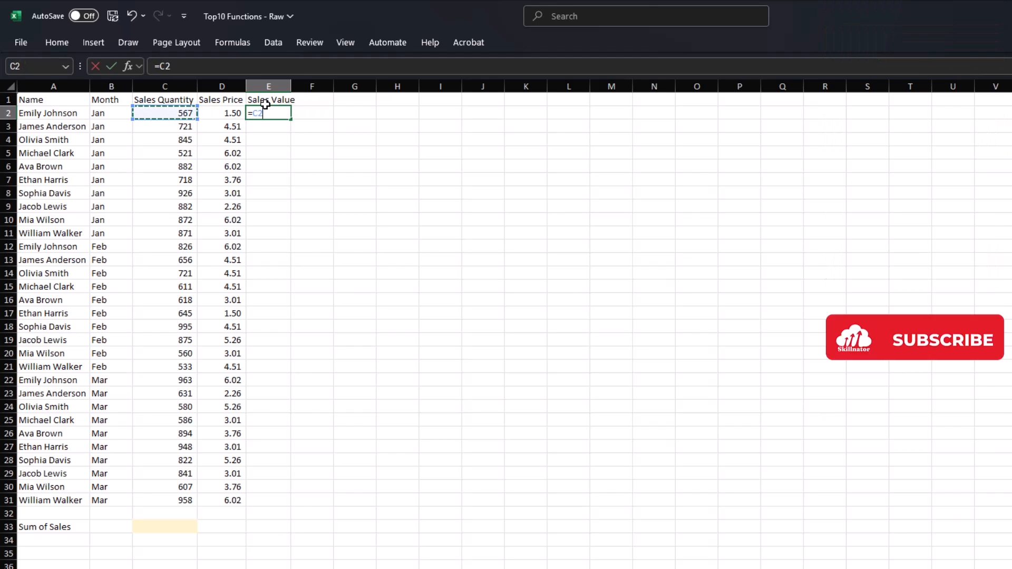
pyautogui.press('Left')
pyautogui.press('Return')
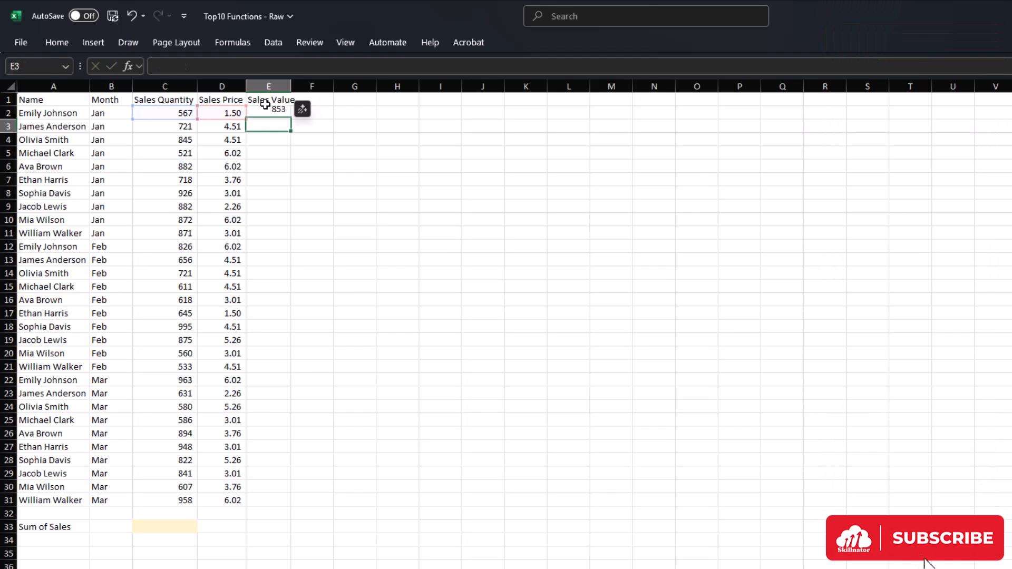
pyautogui.press('Left')
pyautogui.hotkey('ctrl', 'Down')
pyautogui.press('Right')
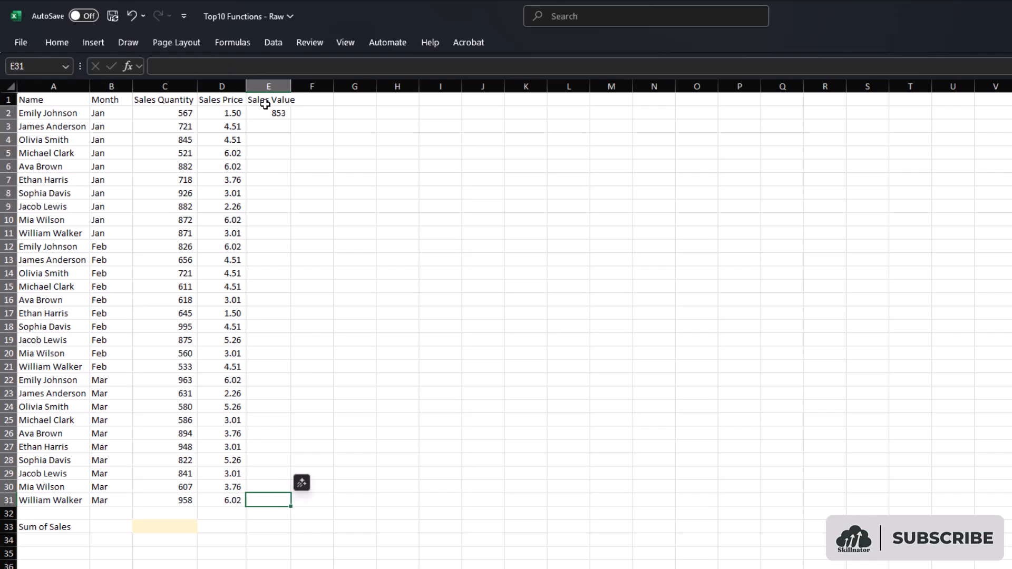
pyautogui.hotkey('ctrl', 'shift', 'Up')
pyautogui.hotkey('ctrl', 'd')
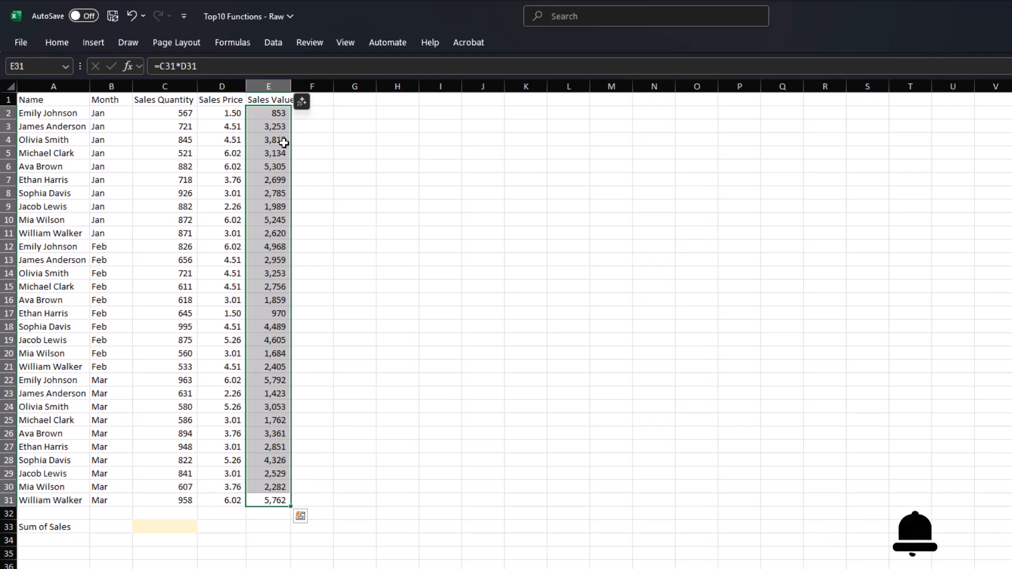
# - Total the Sales Value column E2:E31 with SUM in the Sum of Sales cell
pyautogui.click(178, 519)
pyautogui.write('=SUM(')
pyautogui.press('Up')
pyautogui.press('Up')
pyautogui.press('Right')
pyautogui.press('Right')
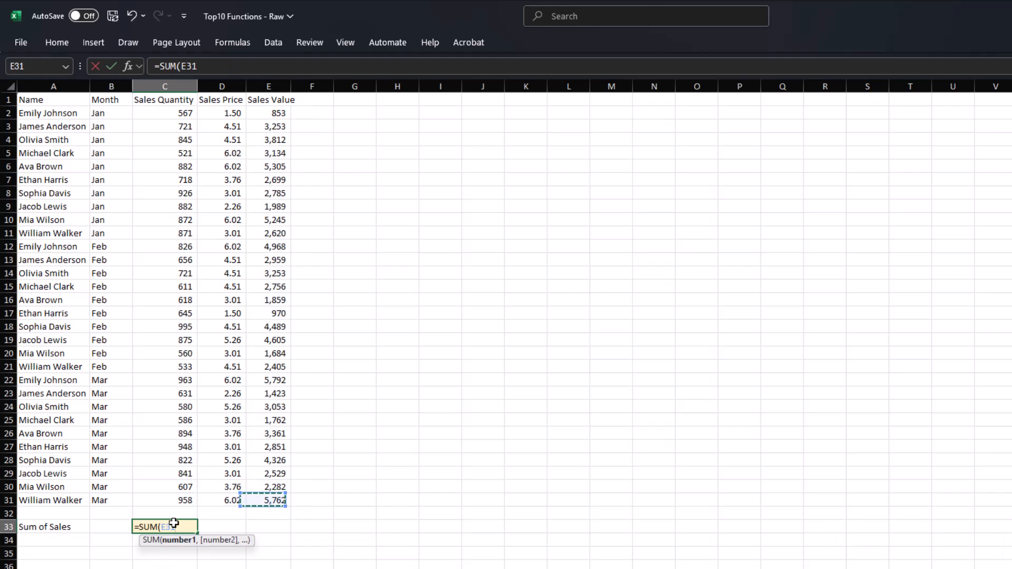
pyautogui.hotkey('ctrl', 'shift', 'Up')
pyautogui.write(')')
pyautogui.press('Return')
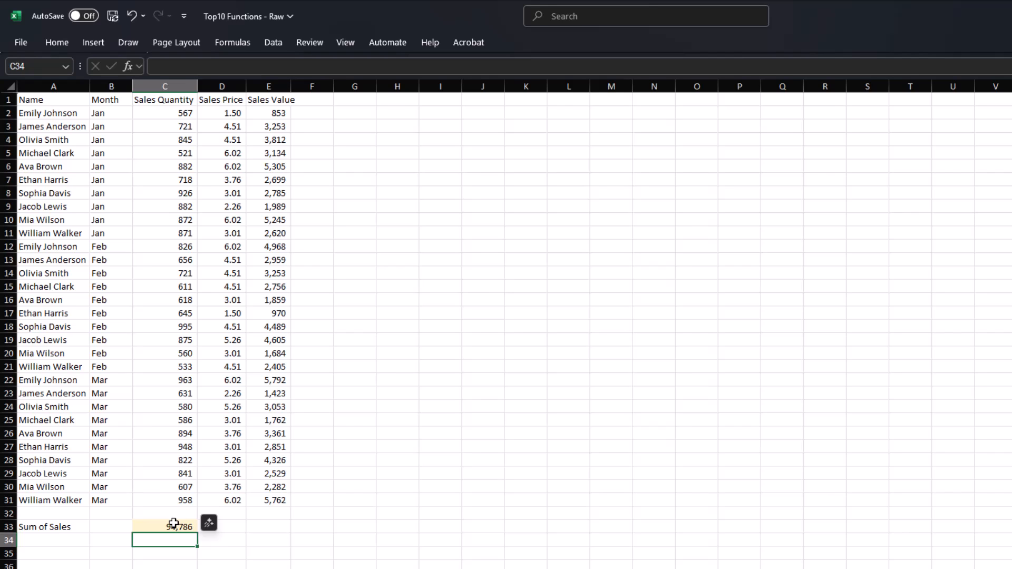
pyautogui.click(174, 524)
# - Enter =SUMPRODUCT(C2:C31,D2:D31) in Sum of Sales, giving 94,786
pyautogui.write('=sumpr')
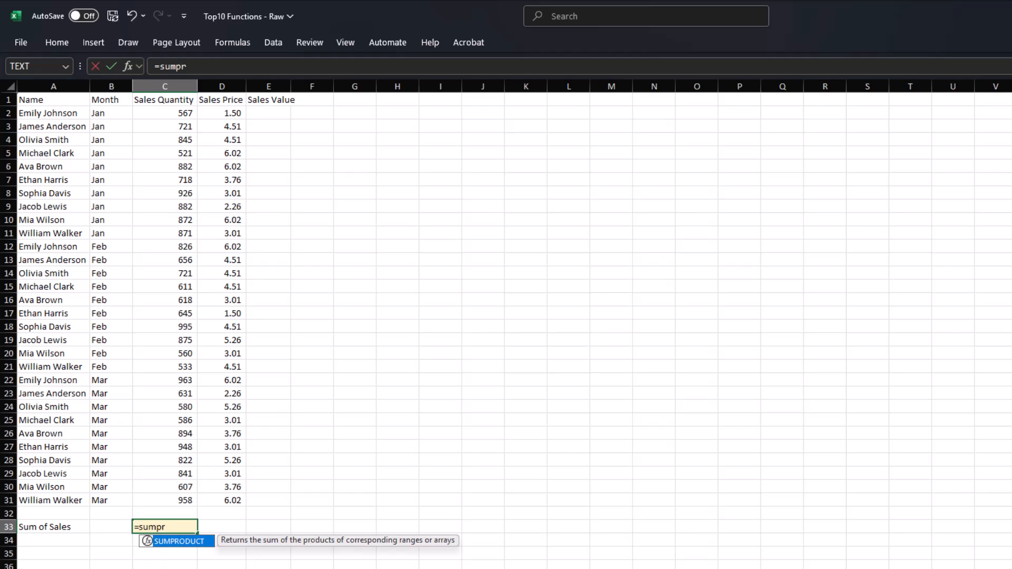
pyautogui.press('Tab')
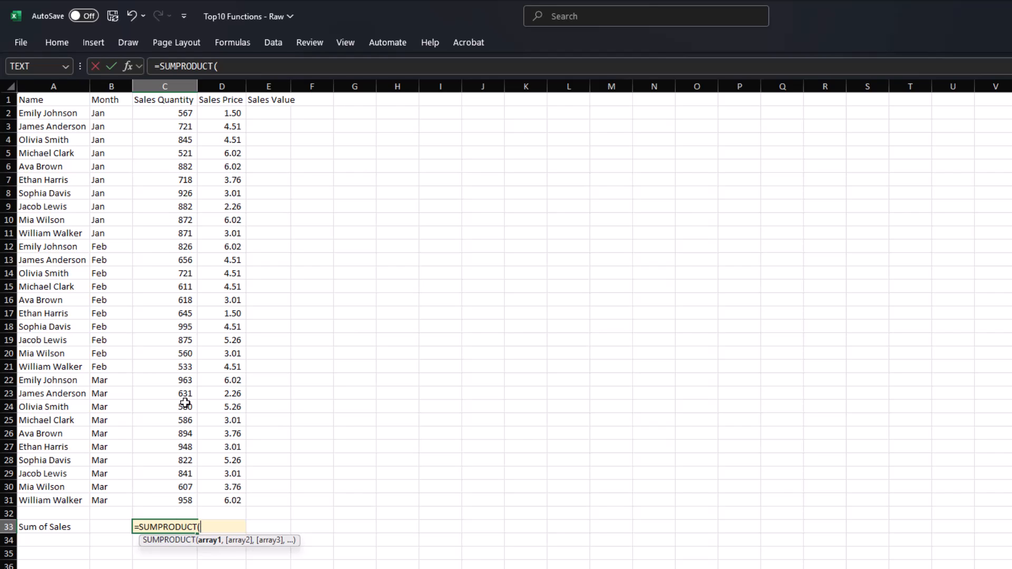
pyautogui.moveTo(157, 113); pyautogui.dragTo(149, 499)
pyautogui.write(',')
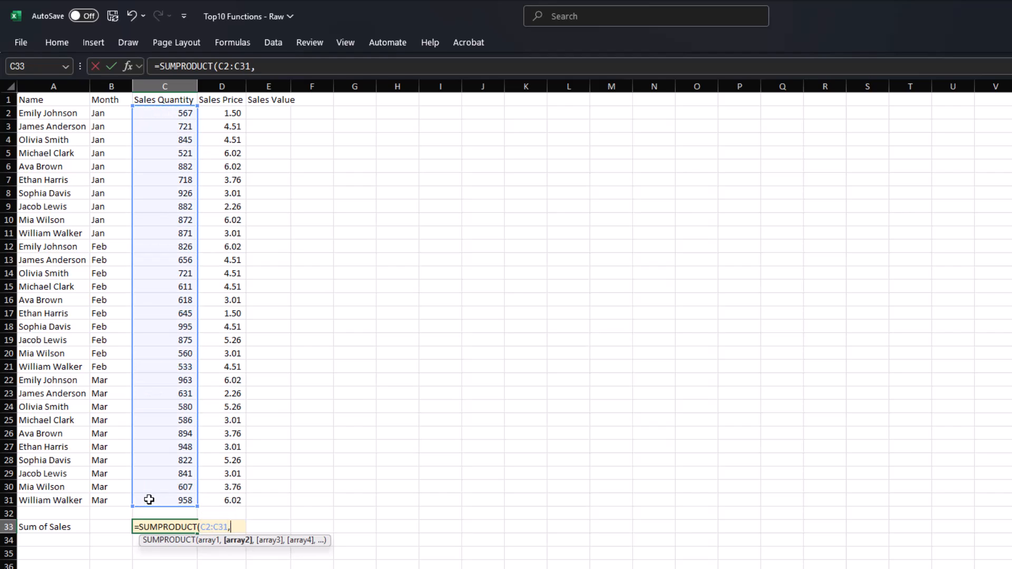
pyautogui.click(229, 113)
pyautogui.moveTo(229, 114); pyautogui.dragTo(232, 497)
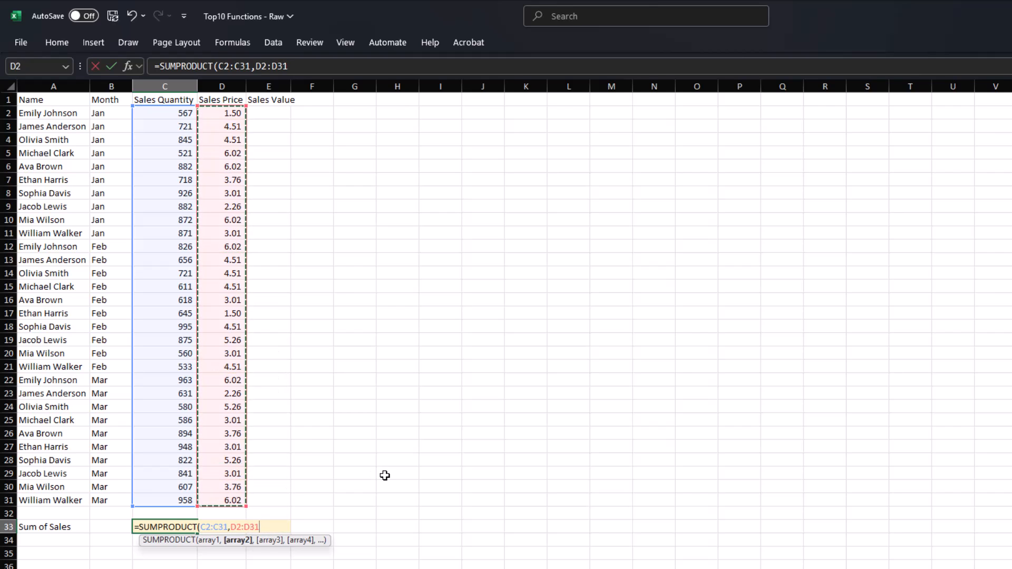
pyautogui.write(')')
pyautogui.press('Return')
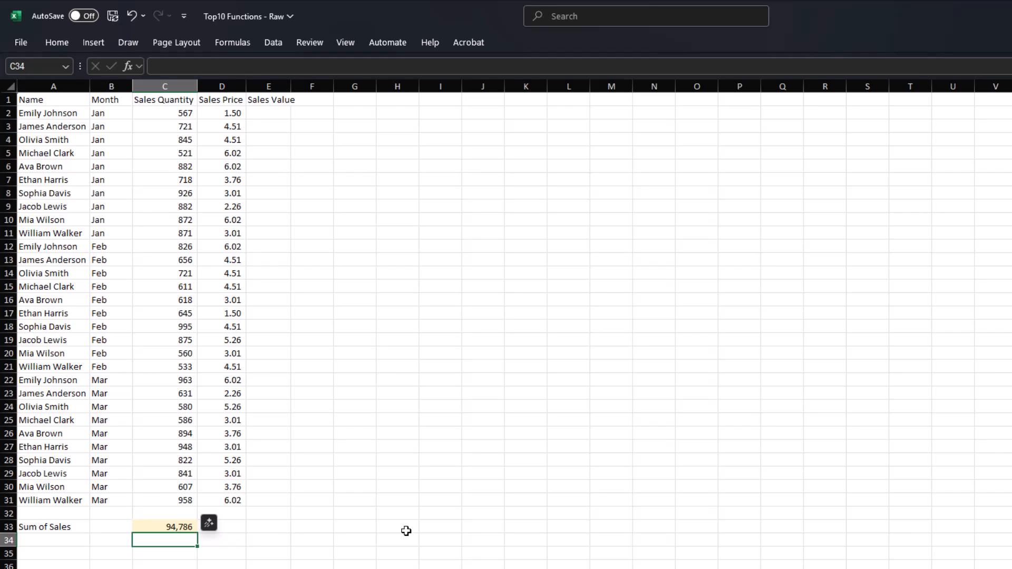
pyautogui.press('Up')
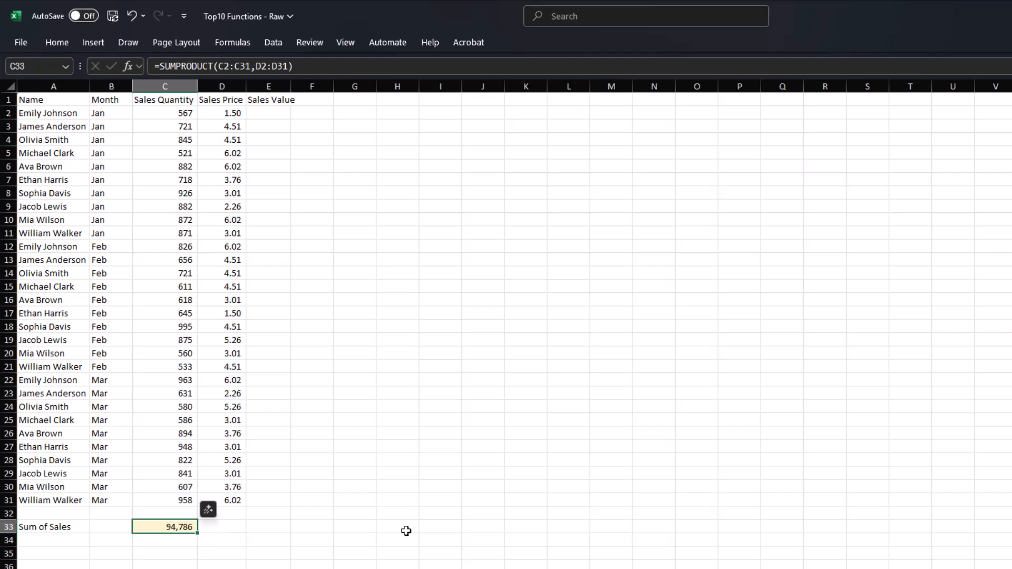
pyautogui.press('F2')
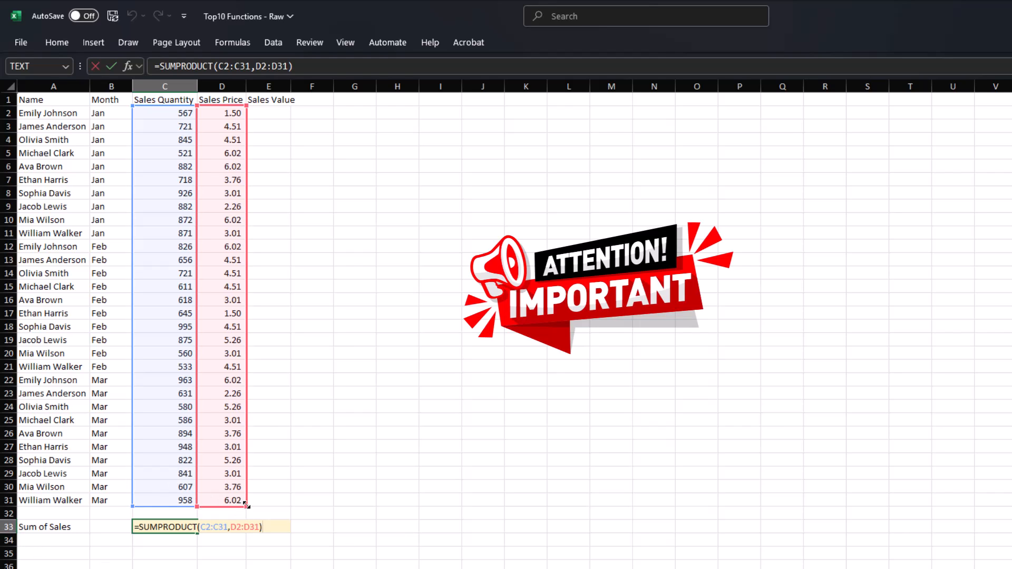
pyautogui.moveTo(246, 504); pyautogui.dragTo(245, 395)
pyautogui.press('Return')
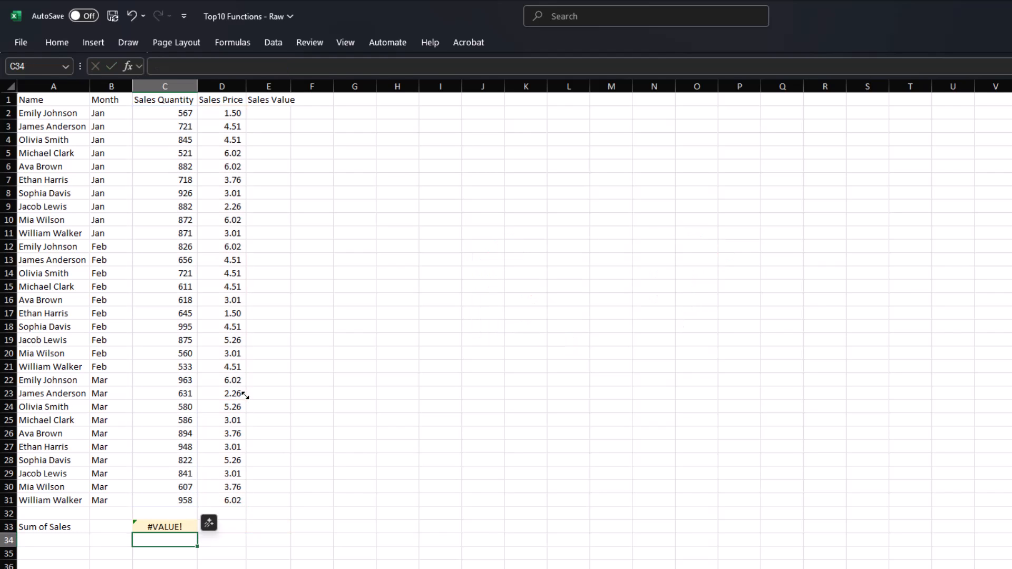
pyautogui.hotkey('ctrl', 'z')
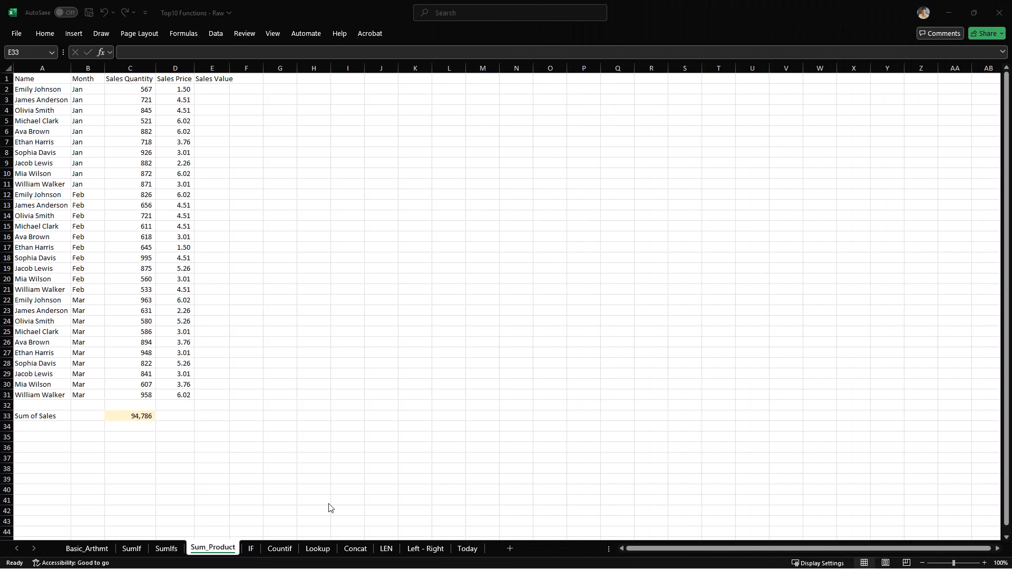
# - On the IF sheet, enter =IF(B2>15000,"Bonus","No Bonus") in C2
pyautogui.click(256, 547)
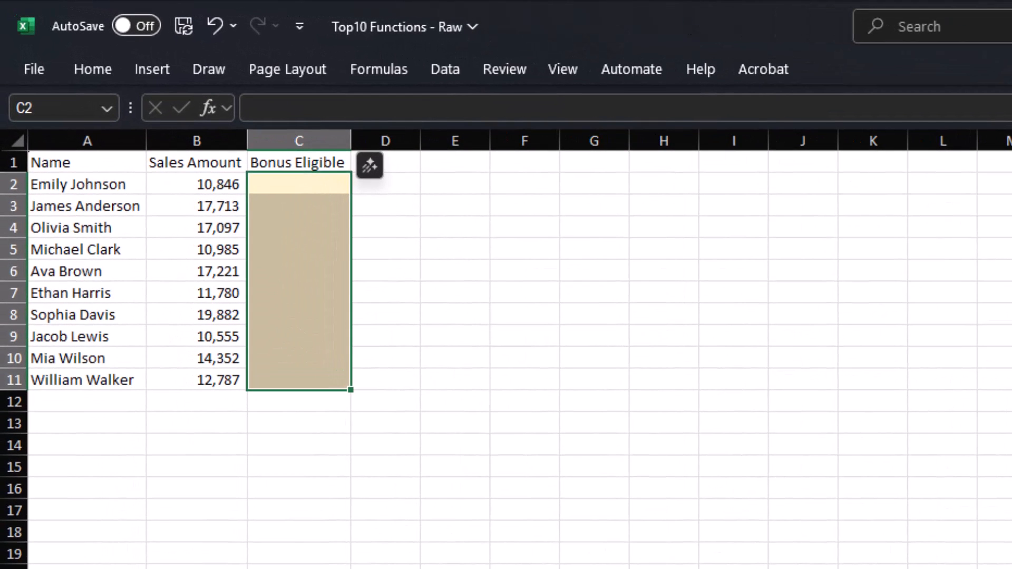
pyautogui.click(525, 568)
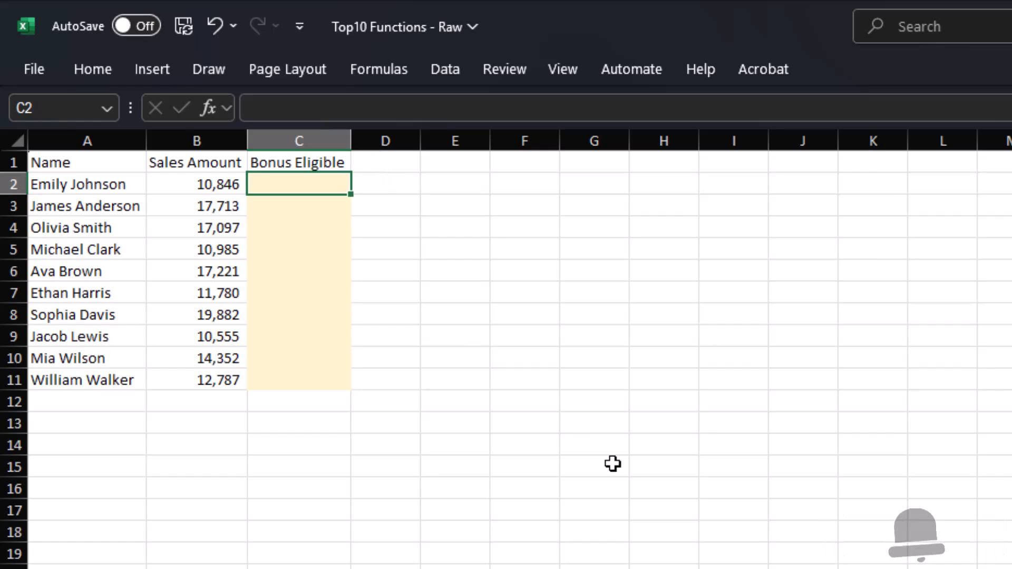
pyautogui.write('=if')
pyautogui.press('Tab')
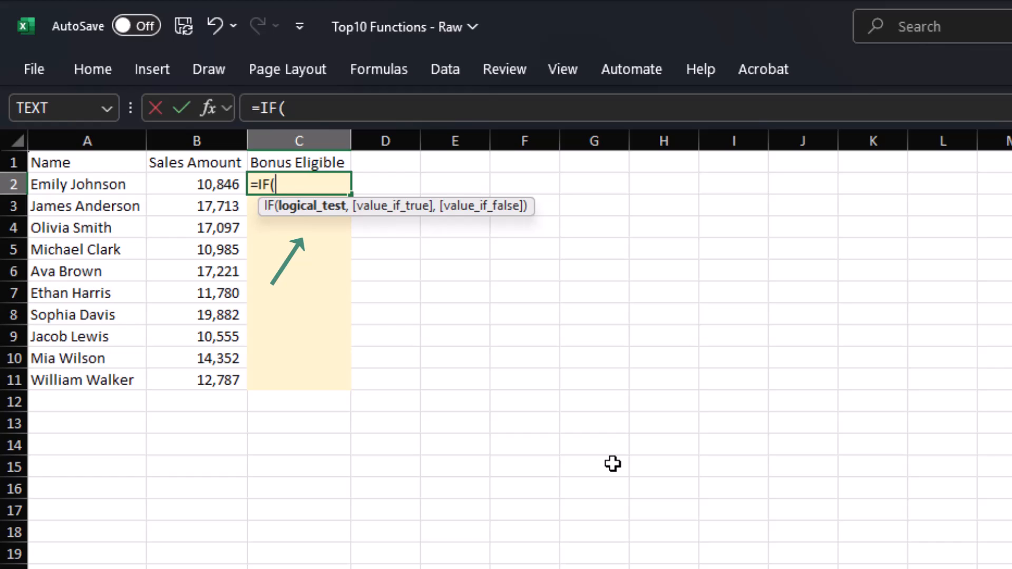
pyautogui.press('Left')
pyautogui.write('>15000,')
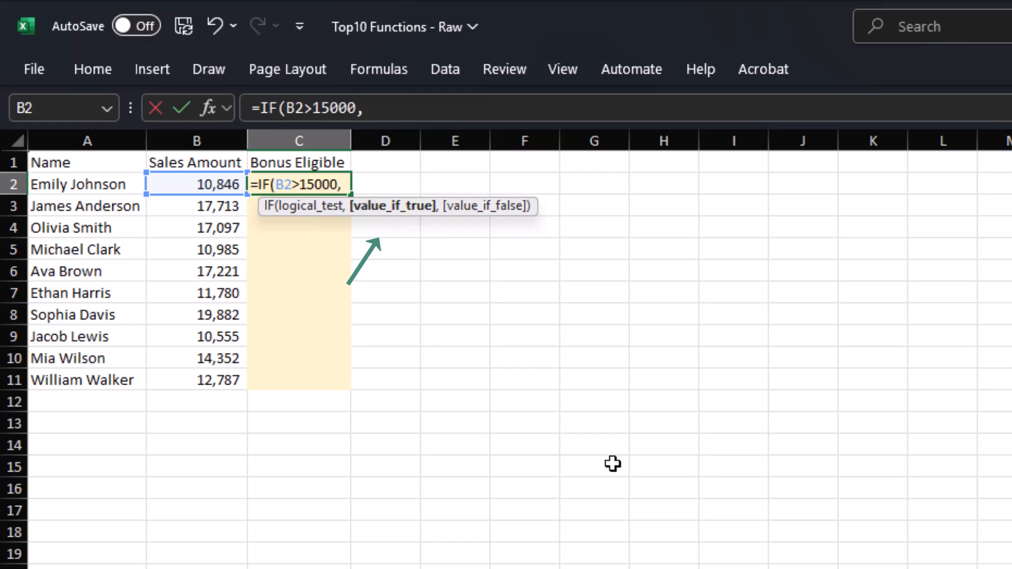
pyautogui.write('"B')
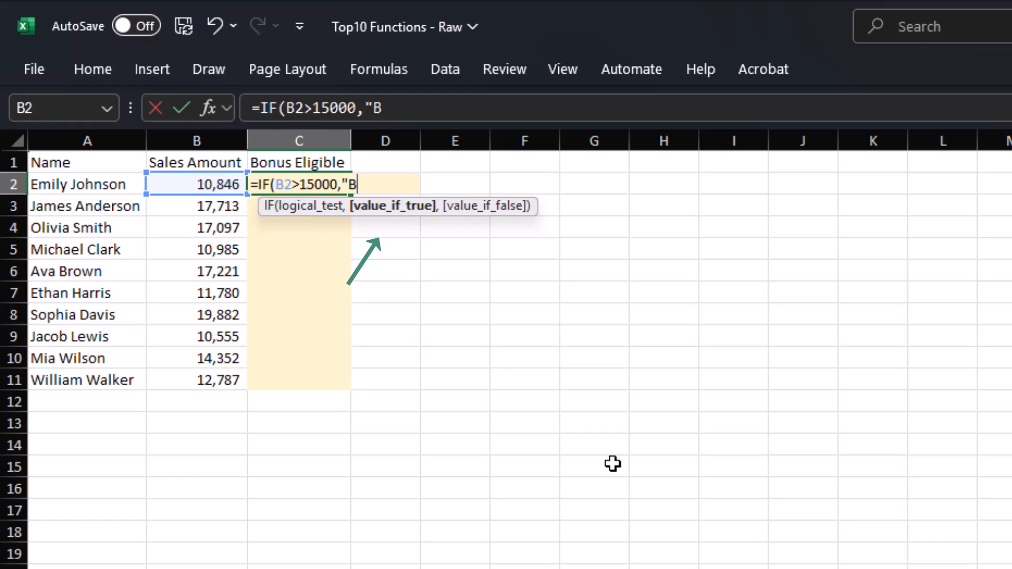
pyautogui.write('onus",')
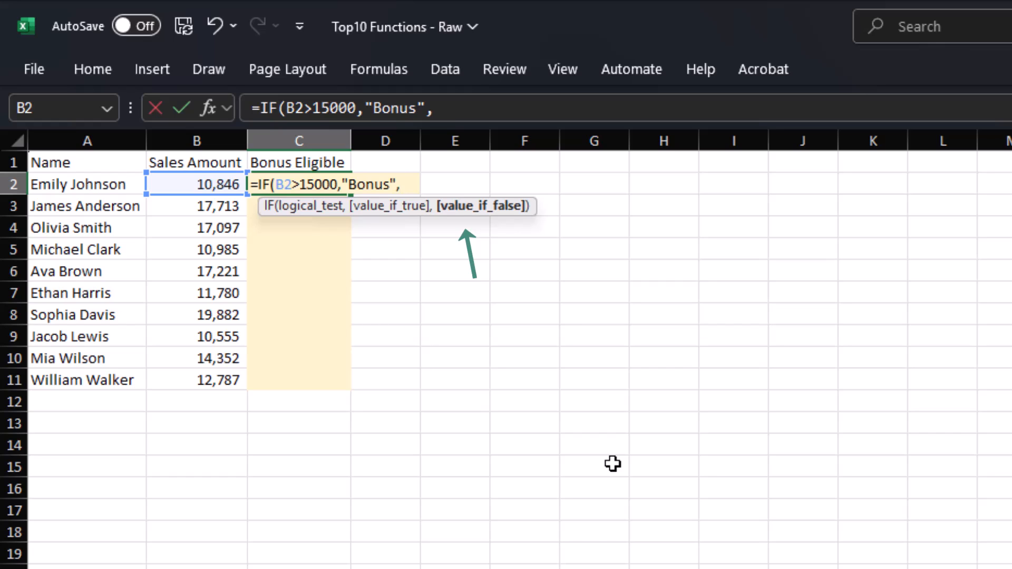
pyautogui.write('"')
pyautogui.write('No B')
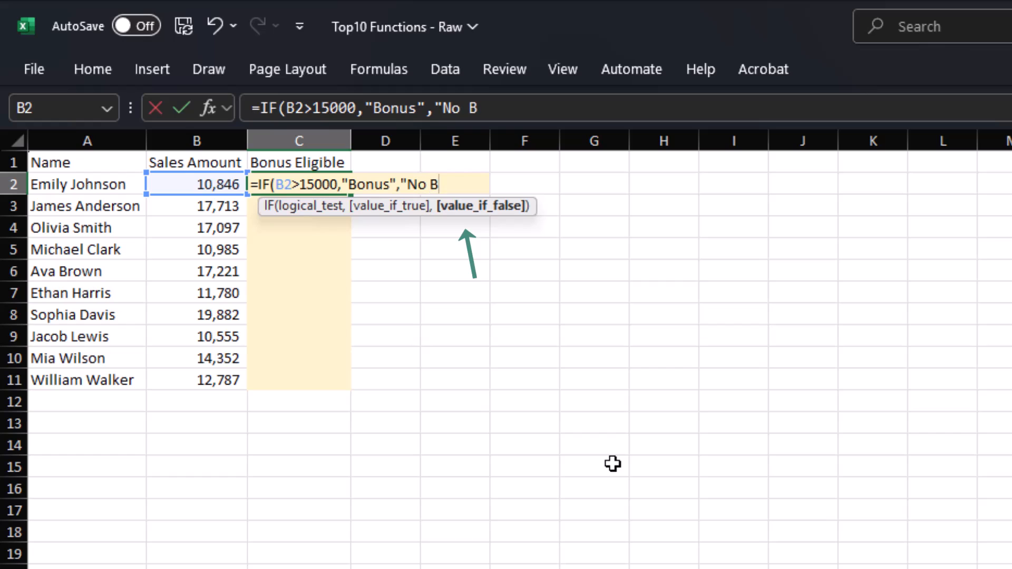
pyautogui.write('onus")')
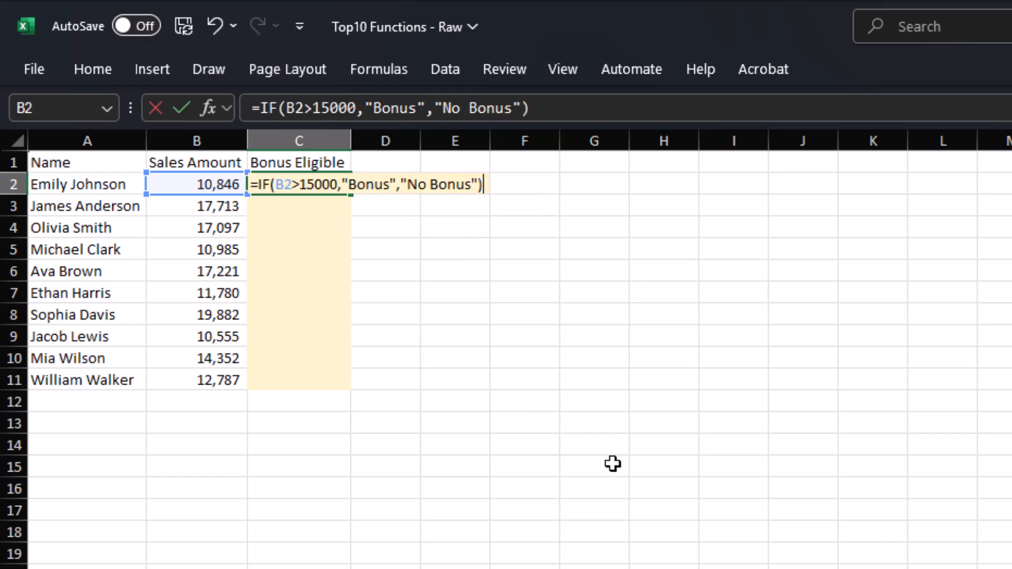
pyautogui.press('Return')
# - Fill the C2 bonus formula down through C11
pyautogui.press('Left')
pyautogui.hotkey('ctrl', 'Down')
pyautogui.press('Right')
pyautogui.hotkey('ctrl', 'shift', 'Up')
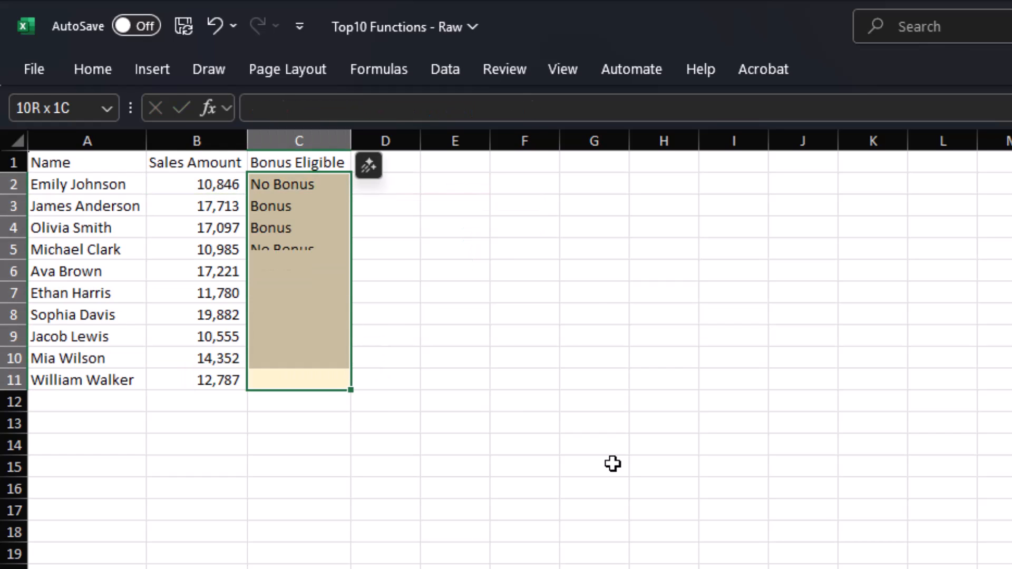
pyautogui.hotkey('ctrl', 'd')
pyautogui.click(507, 504)
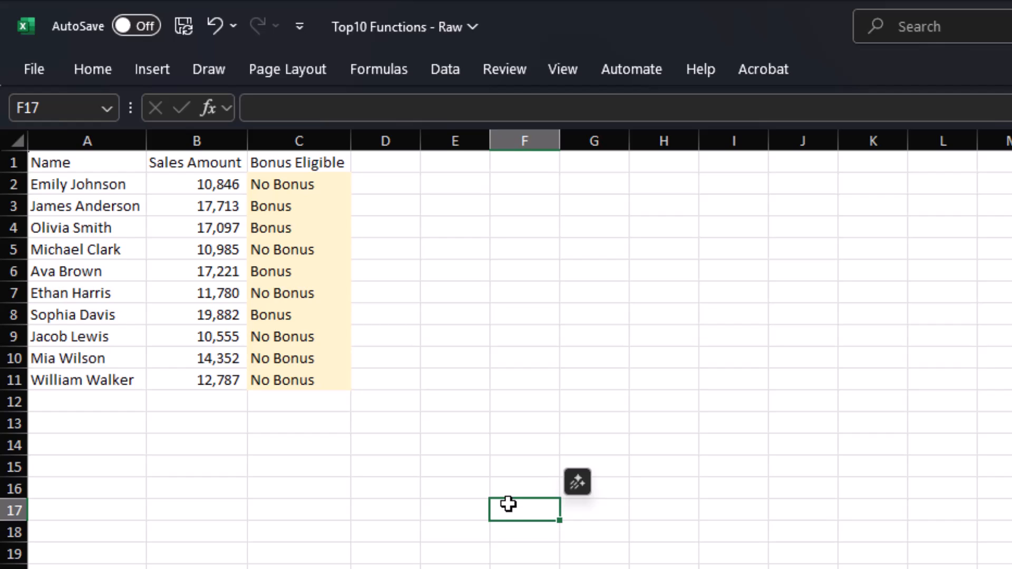
# - Change the bonus cutoff in C2's formula from 15000 to 12000
pyautogui.click(304, 203)
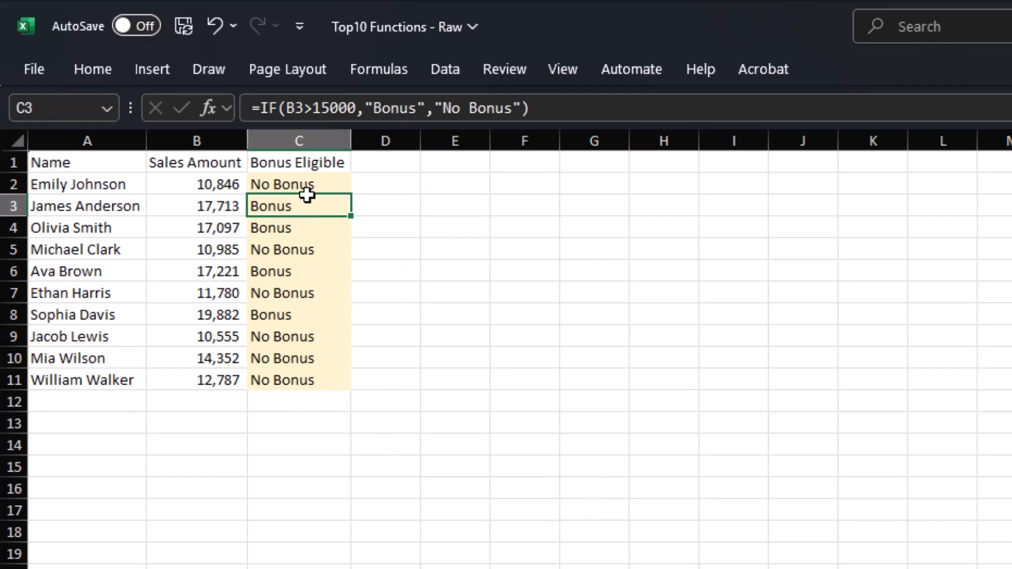
pyautogui.click(302, 187)
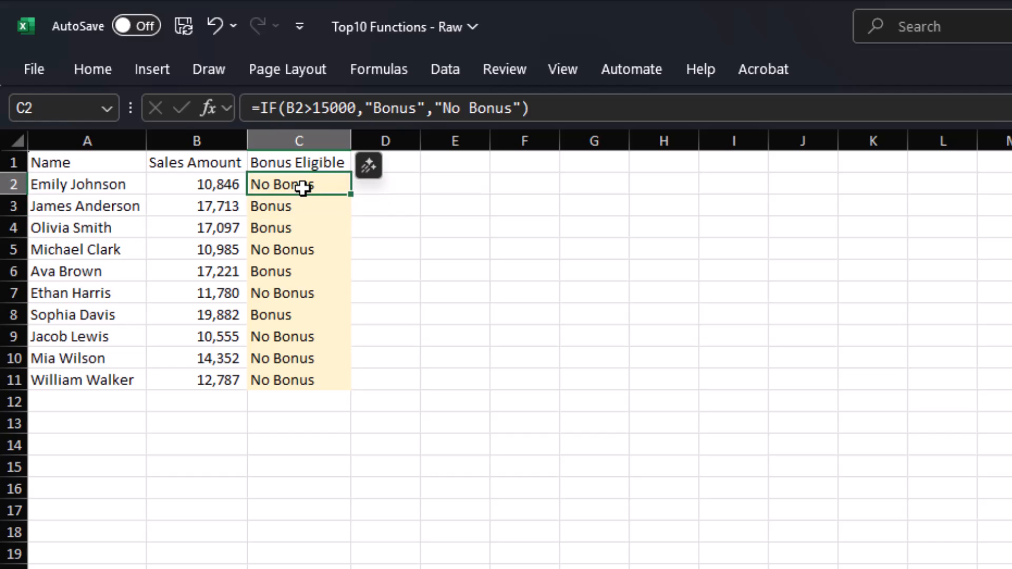
pyautogui.doubleClick(330, 108)
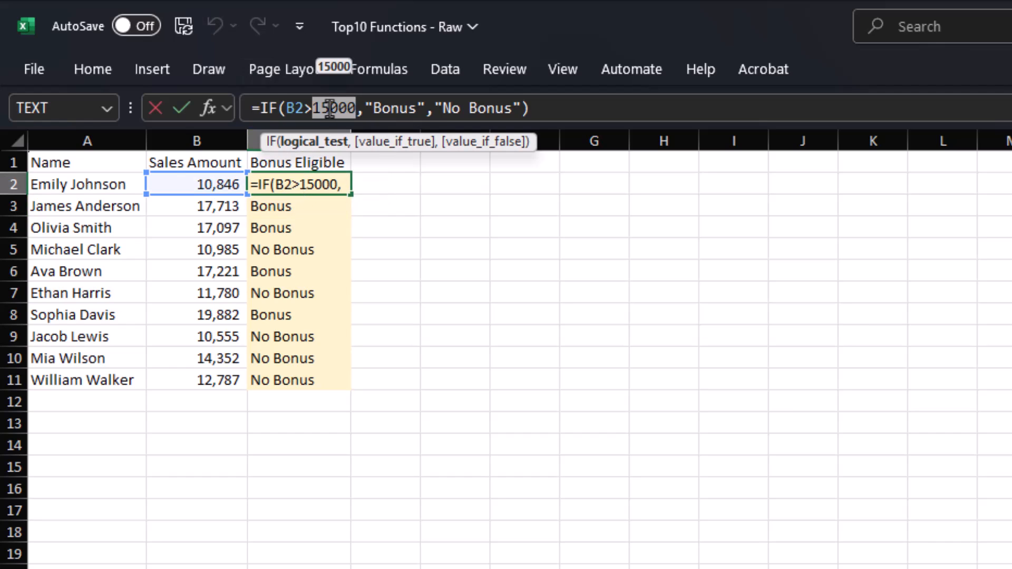
pyautogui.write('12000')
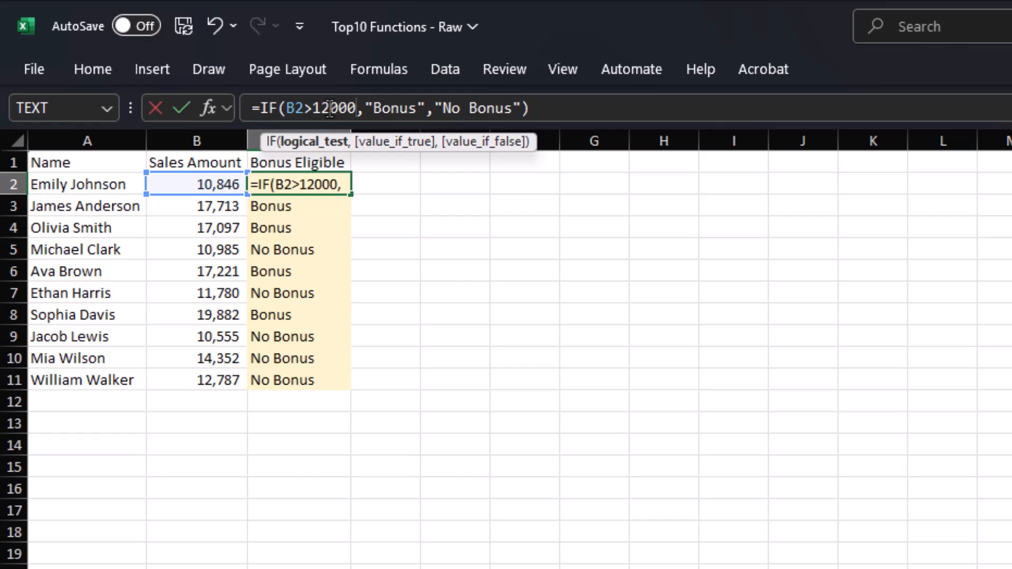
pyautogui.press('Return')
# - Copy the updated C2 formula and paste it over C2:C11
pyautogui.press('Up')
pyautogui.hotkey('ctrl', 'c')
pyautogui.hotkey('ctrl', 'shift', 'Down')
pyautogui.hotkey('ctrl', 'v')
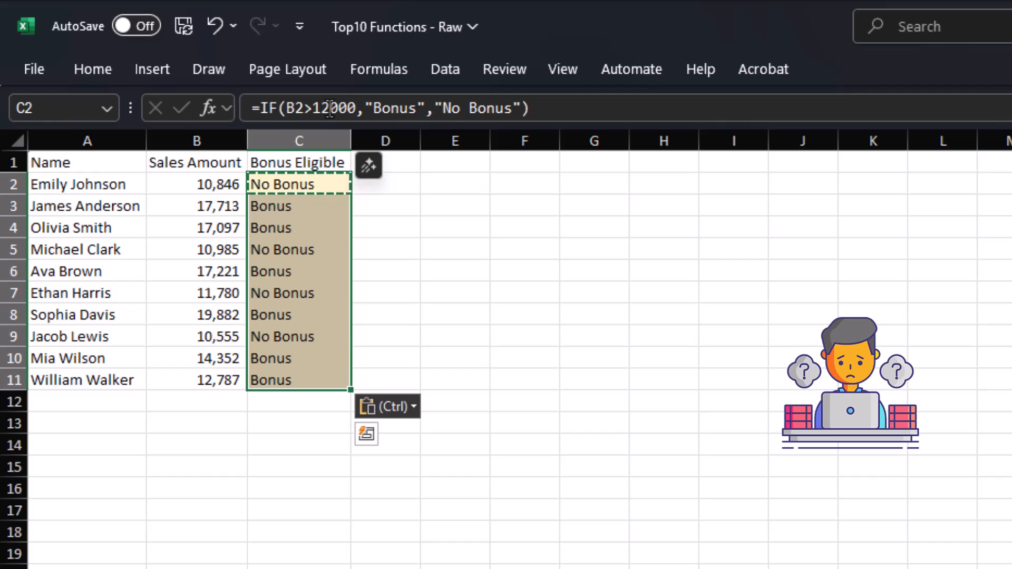
pyautogui.press('Right')
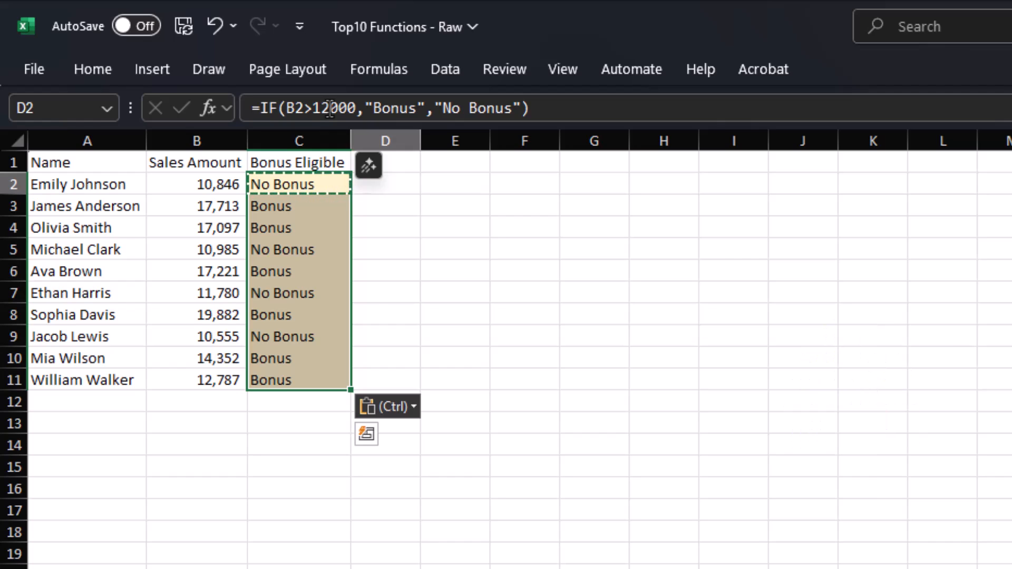
pyautogui.press('Left')
pyautogui.press('Right')
pyautogui.press('Right')
pyautogui.press('Right')
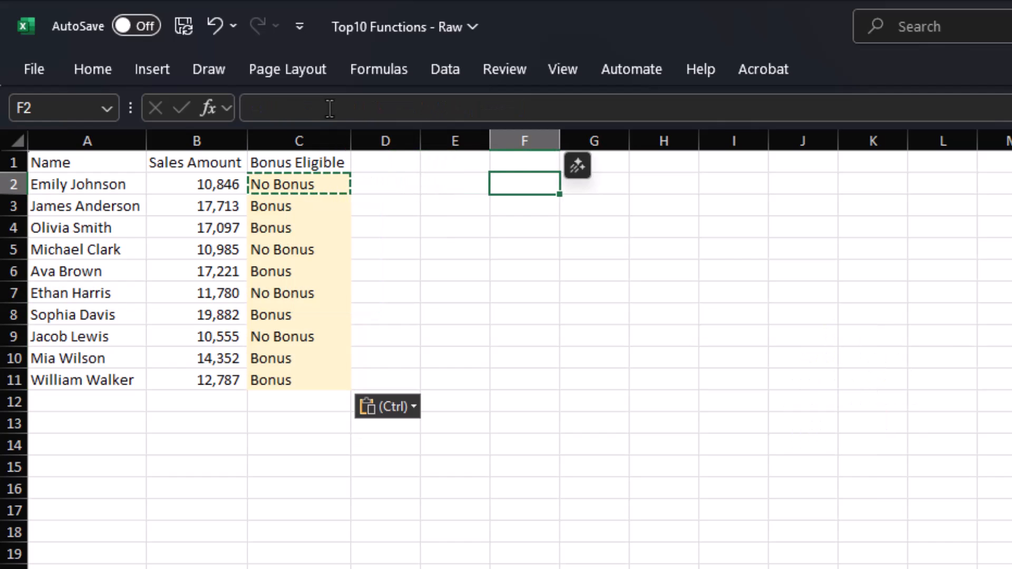
# - Add a Bonus Threshold label with the value 12000 in H2
pyautogui.write('Elig')
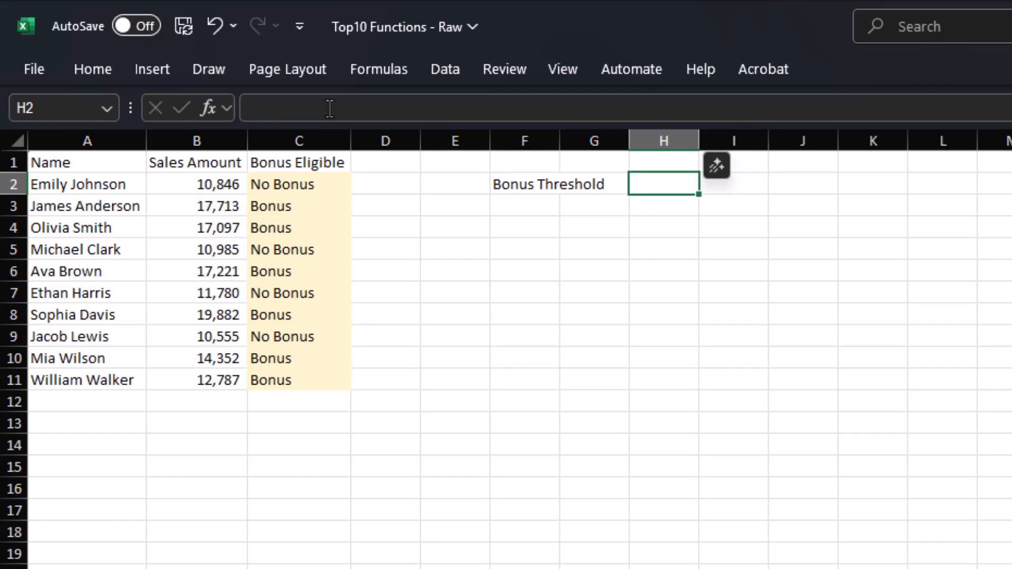
pyautogui.write('12000')
pyautogui.press('Return')
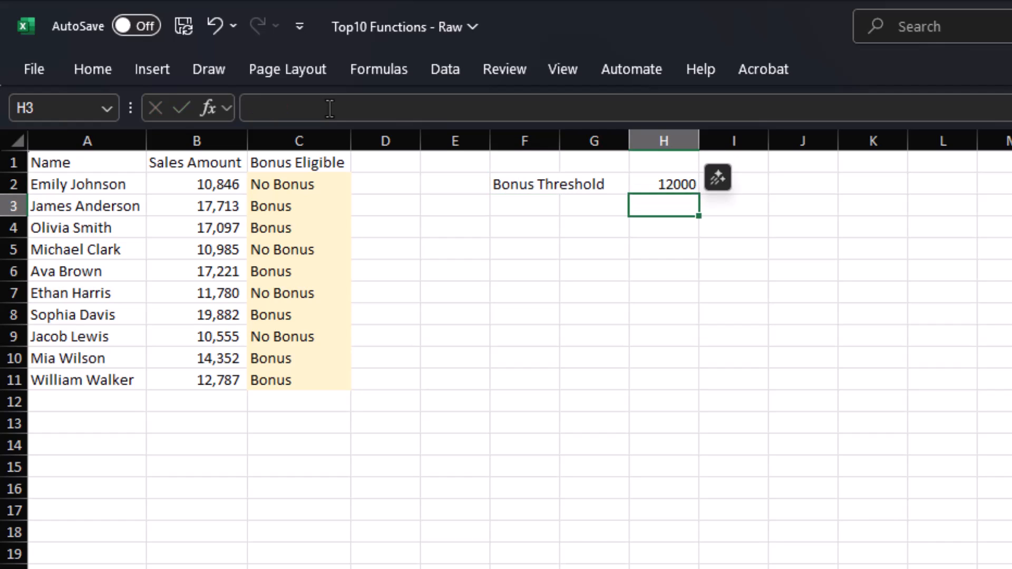
# - Replace the hard-coded 12000 in C2 with $H$2 and fill it down to C11
pyautogui.press('Up')
pyautogui.press('Left')
pyautogui.press('Left')
pyautogui.press('Left')
pyautogui.press('Left')
pyautogui.press('Left')
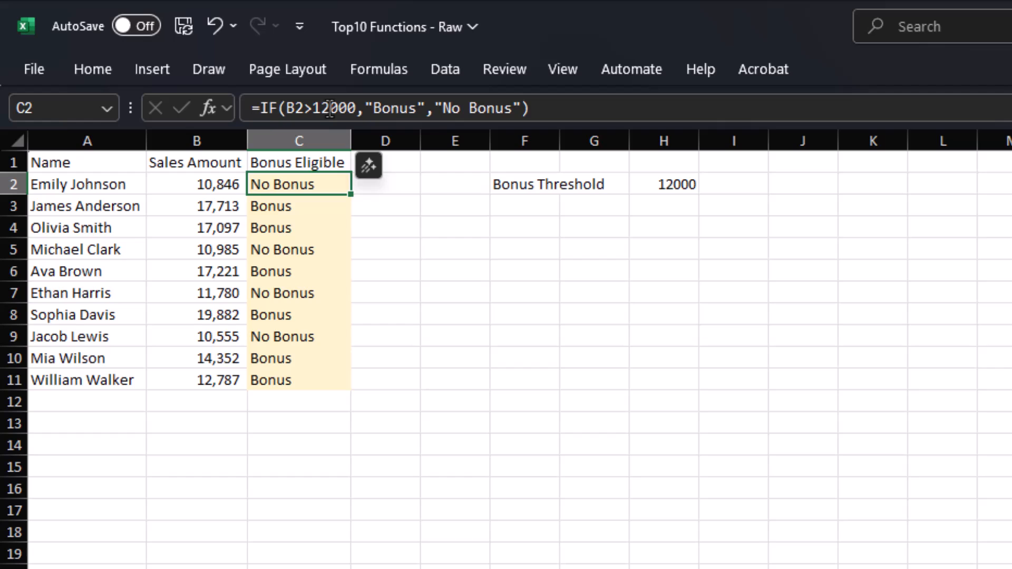
pyautogui.press('F2')
pyautogui.click(316, 101)
pyautogui.hotkey('ctrl', 'shift', 'Right')
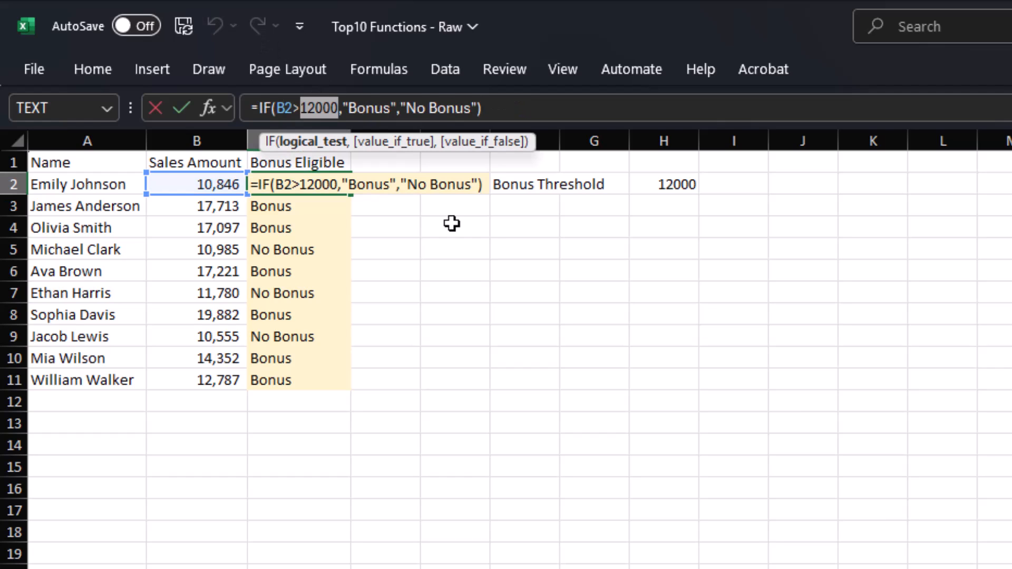
pyautogui.press('BackSpace')
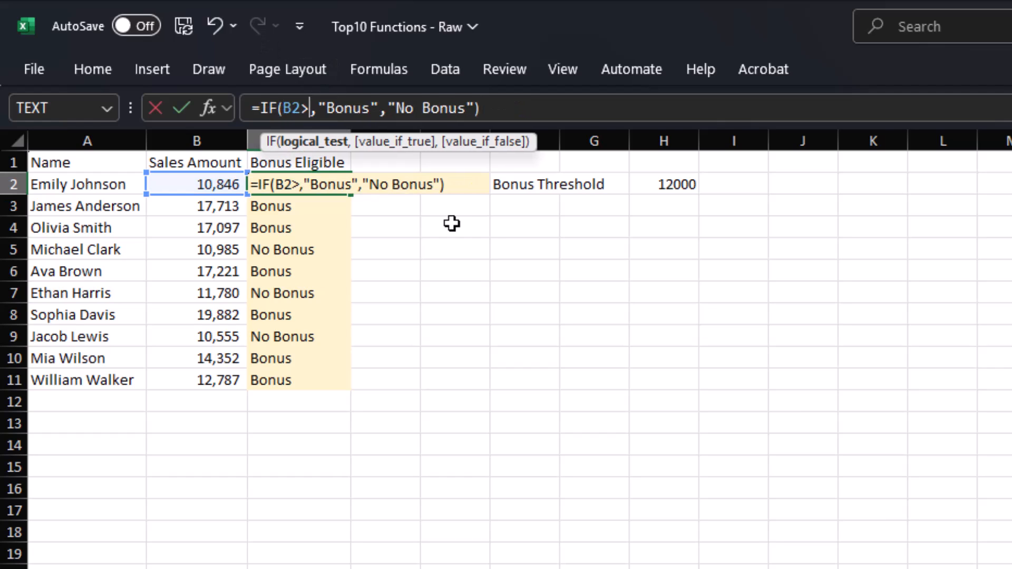
pyautogui.click(662, 184)
pyautogui.press('F4')
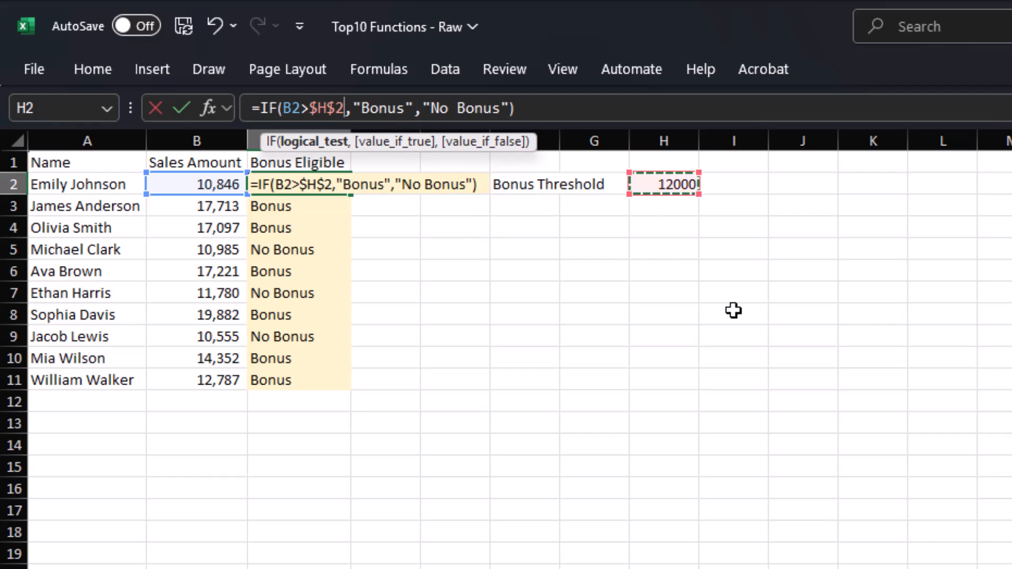
pyautogui.press('Return')
pyautogui.press('Up')
pyautogui.hotkey('ctrl', 'shift', 'Down')
pyautogui.hotkey('ctrl', 'd')
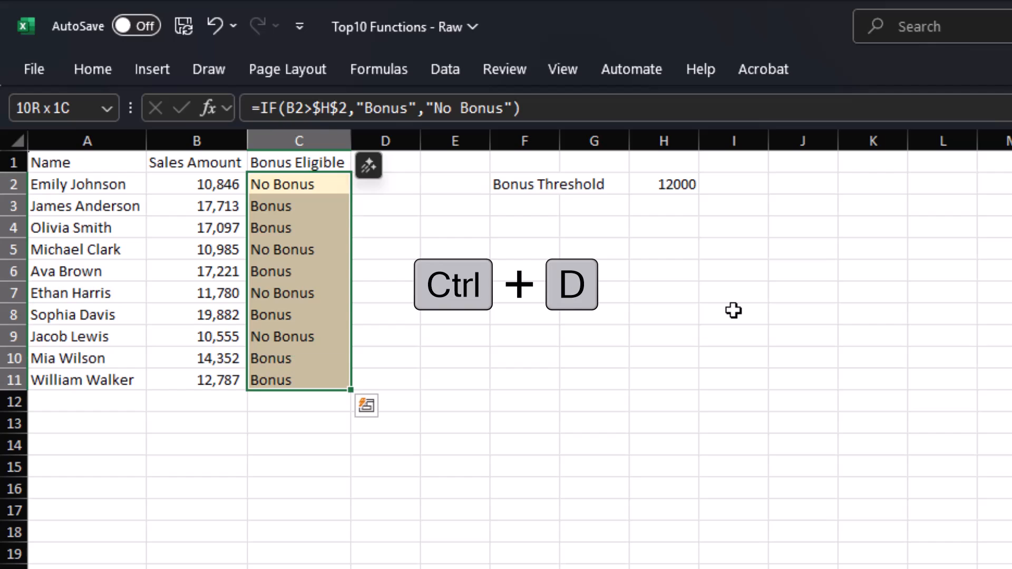
# - Set the threshold in H2 to 15000
pyautogui.press('Right')
pyautogui.press('Right')
pyautogui.press('Right')
pyautogui.press('Right')
pyautogui.press('Right')
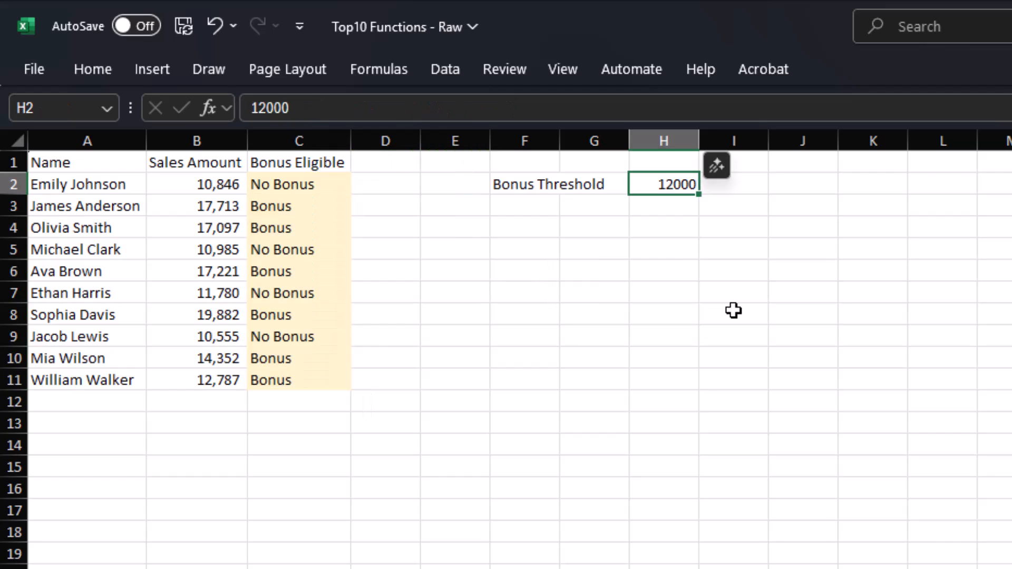
pyautogui.write('1')
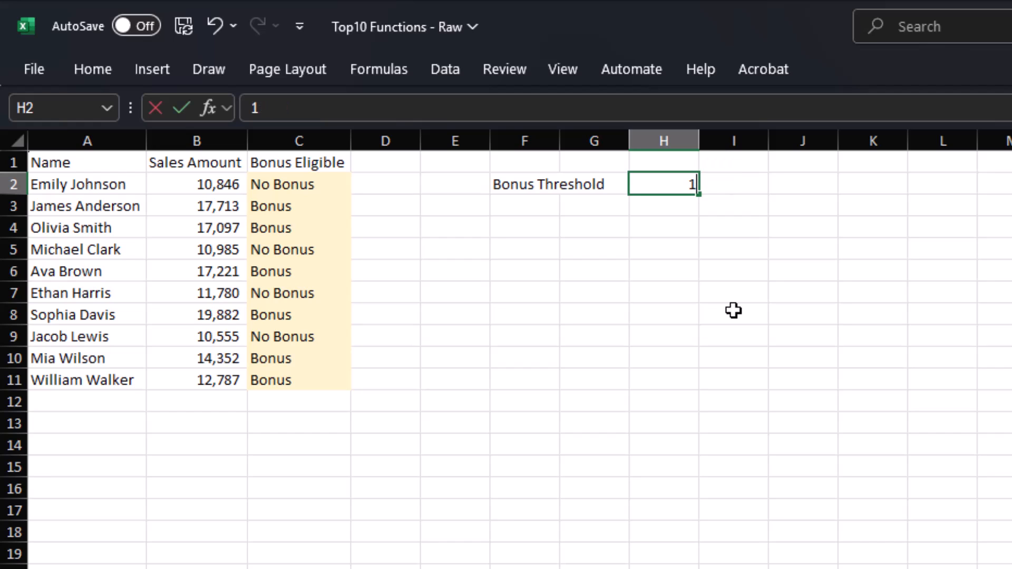
pyautogui.write('5000')
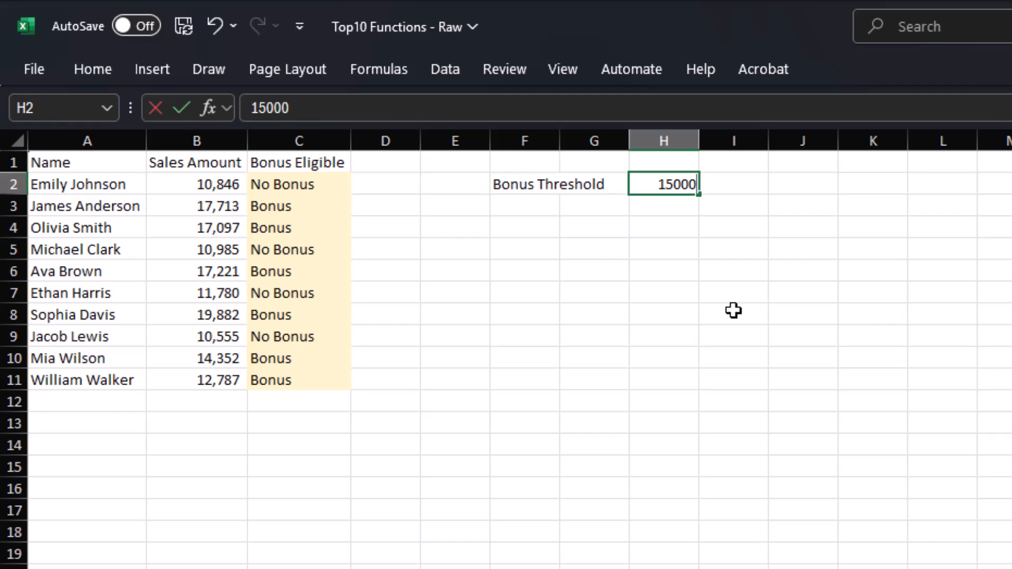
pyautogui.press('Return')
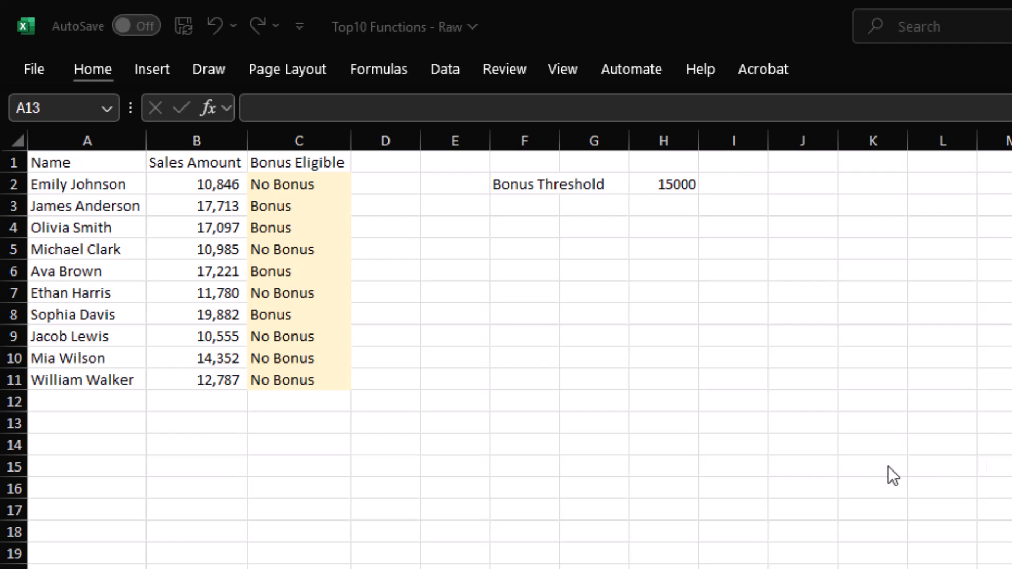
# - Label cell A14 'How many will get bonus?'
pyautogui.click(118, 447)
pyautogui.click(118, 448)
pyautogui.write('How many will get bonus?')
pyautogui.press('Return')
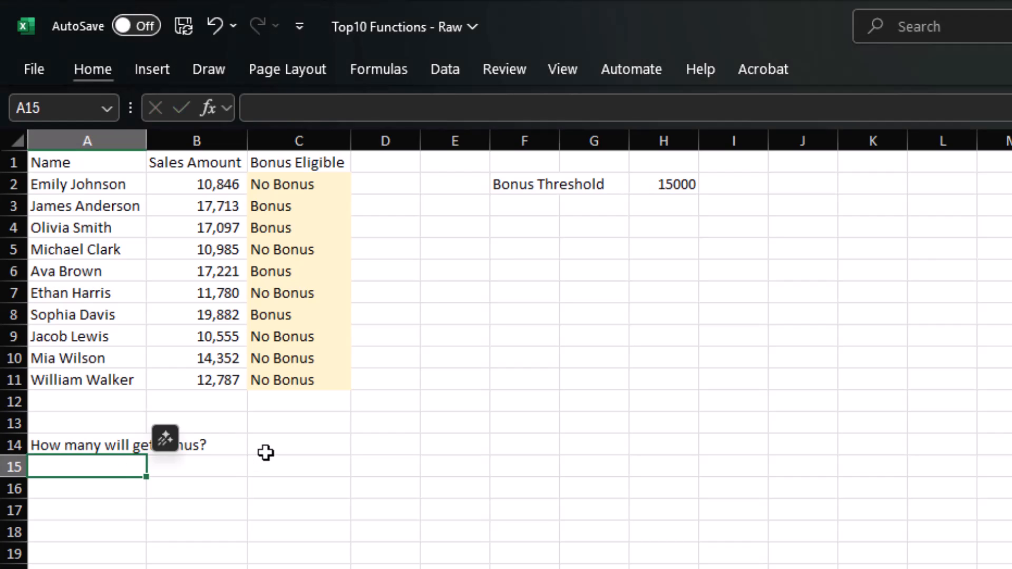
# - Enter =COUNTIF(C2:C11,"Bonus") in C14 to count the bonus earners
pyautogui.click(273, 447)
pyautogui.write('=c')
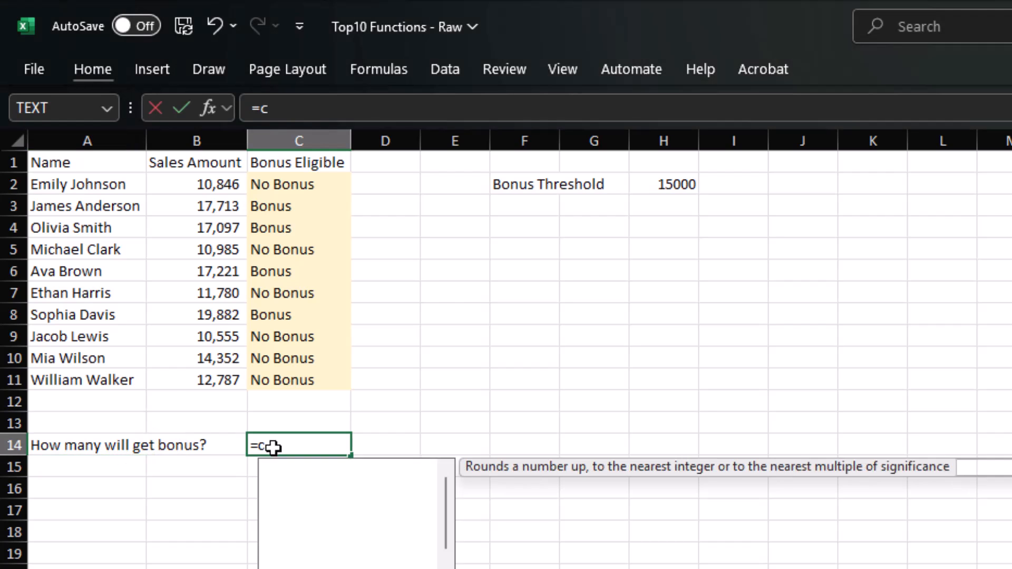
pyautogui.write('ountif(')
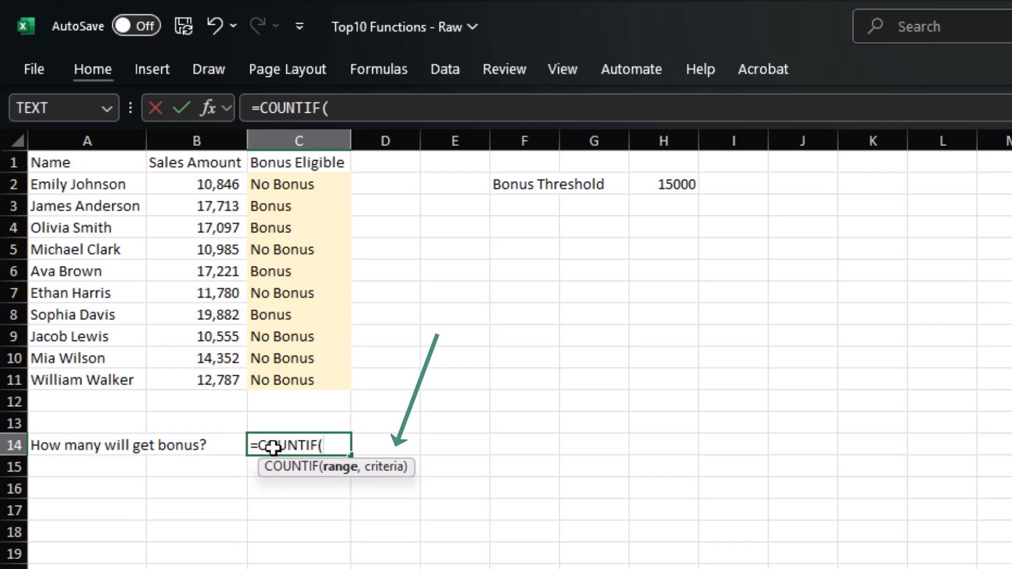
pyautogui.moveTo(283, 192); pyautogui.dragTo(283, 378)
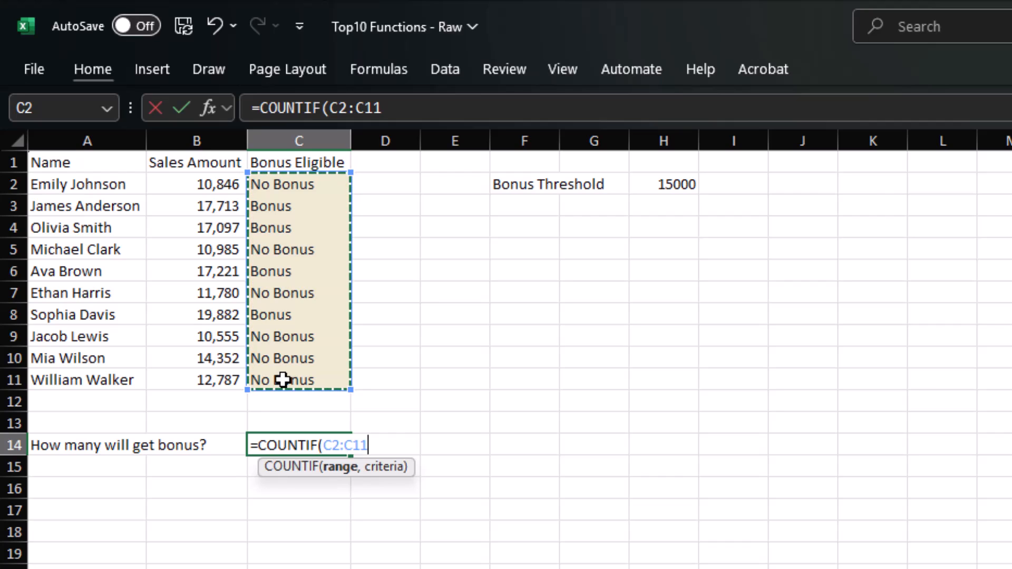
pyautogui.write(',"Bonus')
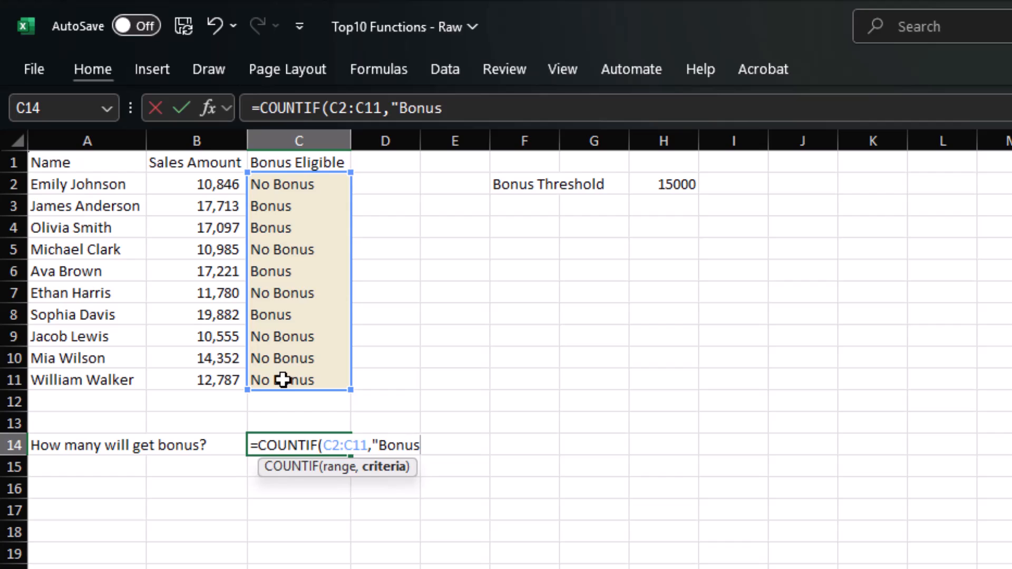
pyautogui.write('")')
pyautogui.press('Return')
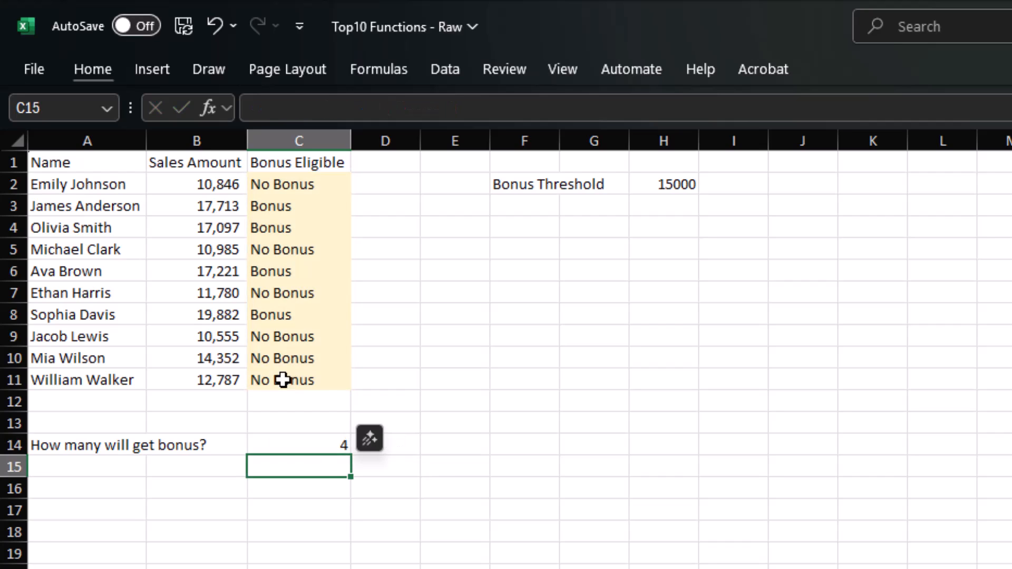
pyautogui.click(327, 525)
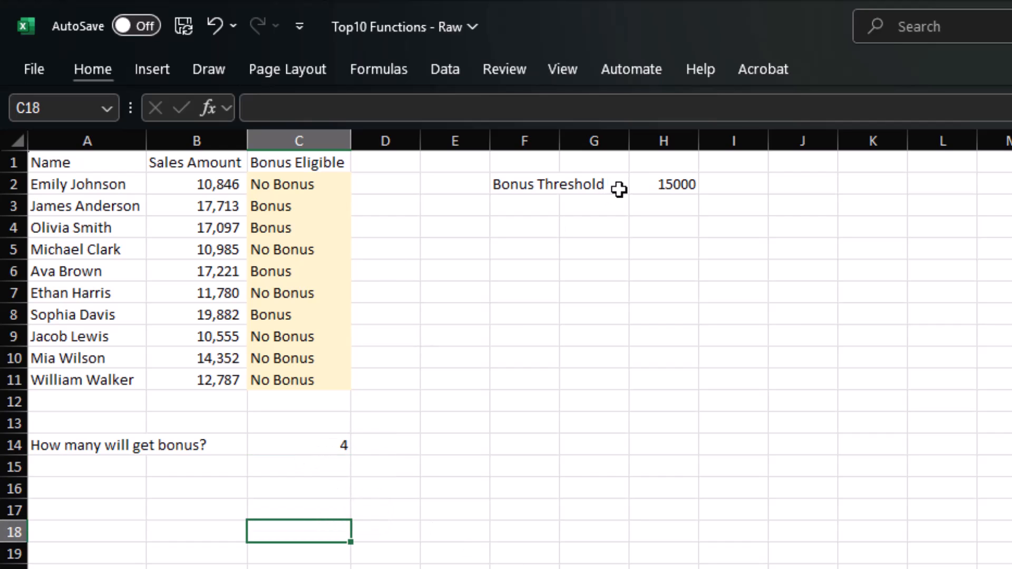
# - Change the Bonus Threshold in H2 to 12000
pyautogui.click(661, 182)
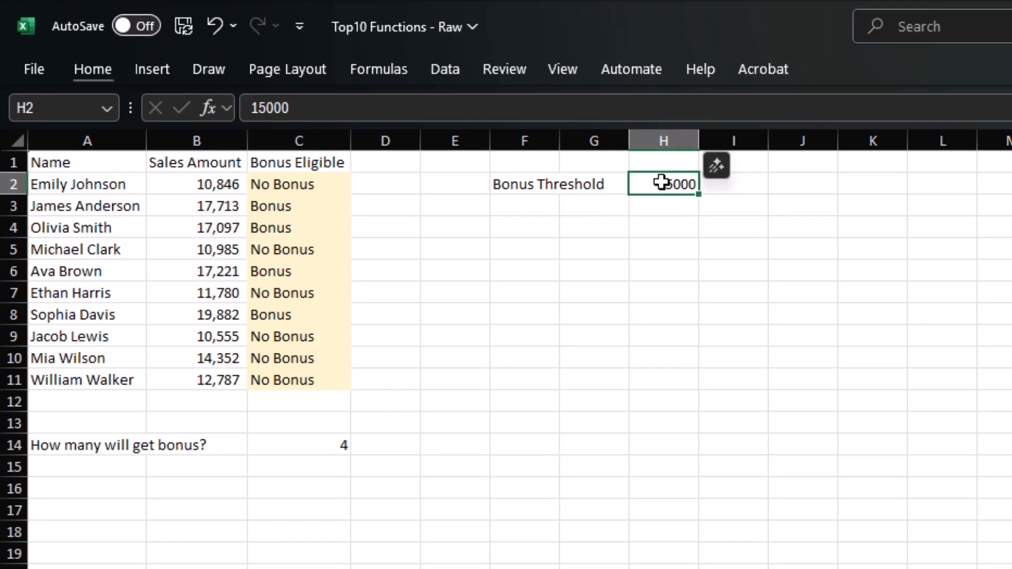
pyautogui.write('12000')
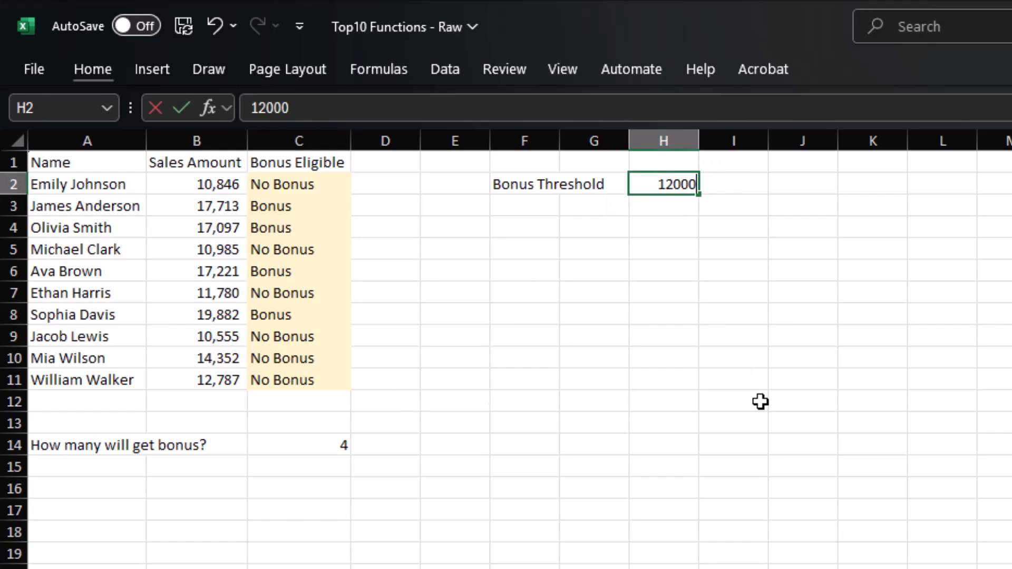
pyautogui.press('Return')
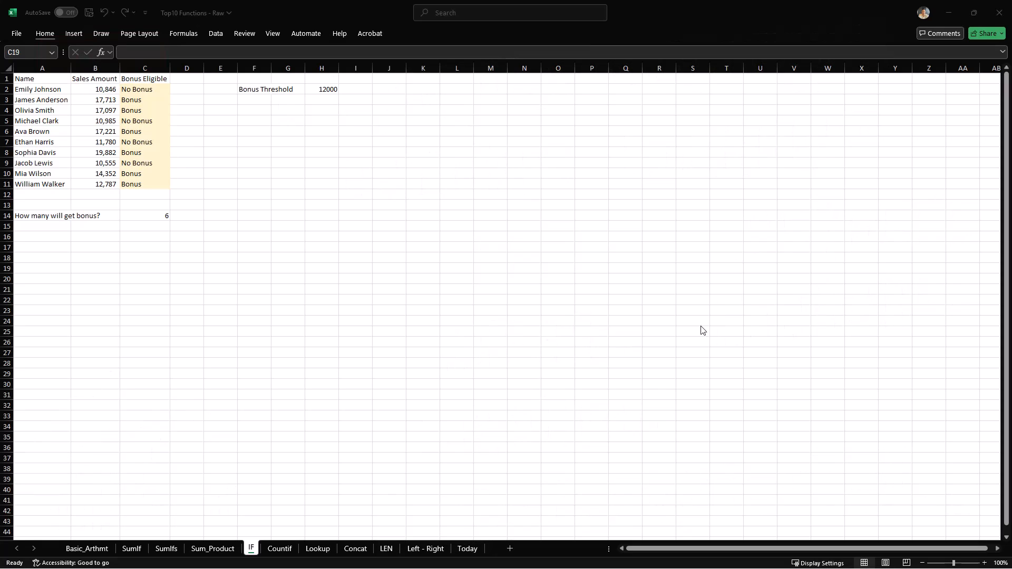
# - On the Lookup sheet, begin an XLOOKUP formula in cell G5
pyautogui.click(318, 548)
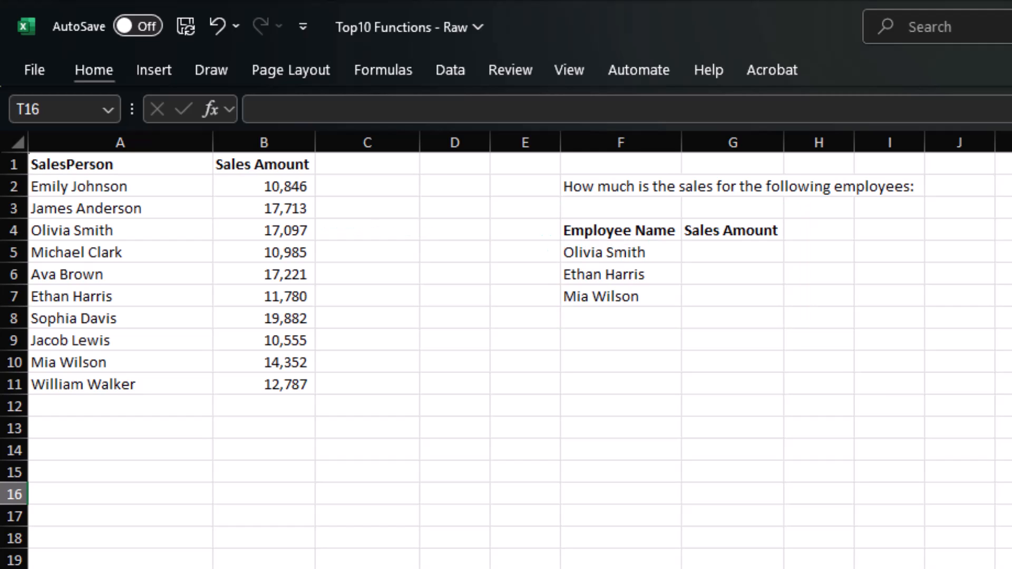
pyautogui.click(716, 242)
pyautogui.write('=xl')
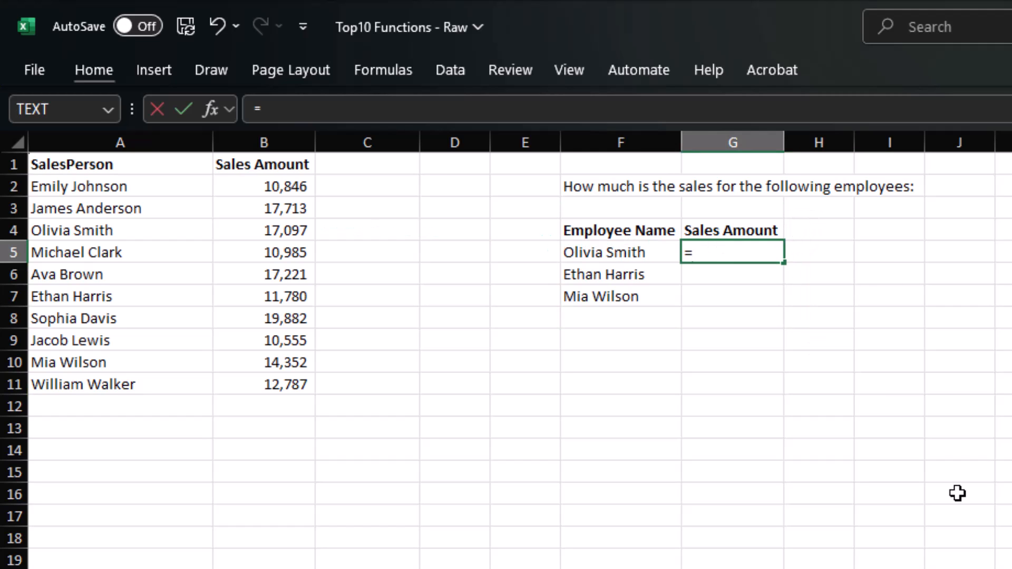
pyautogui.press('Tab')
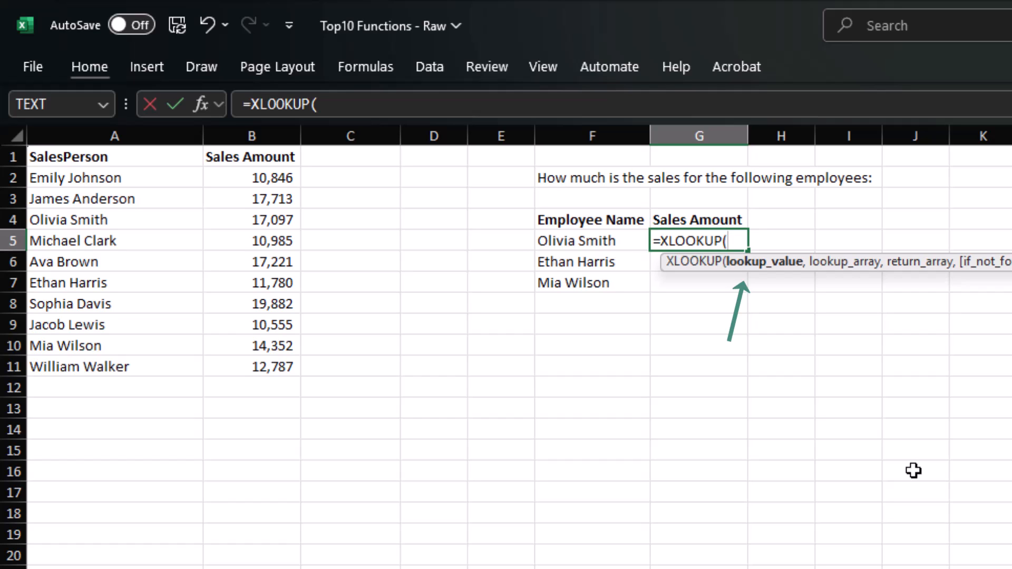
# - Complete =XLOOKUP(F5,A2:A11,B2:B11) in G5
pyautogui.click(589, 242)
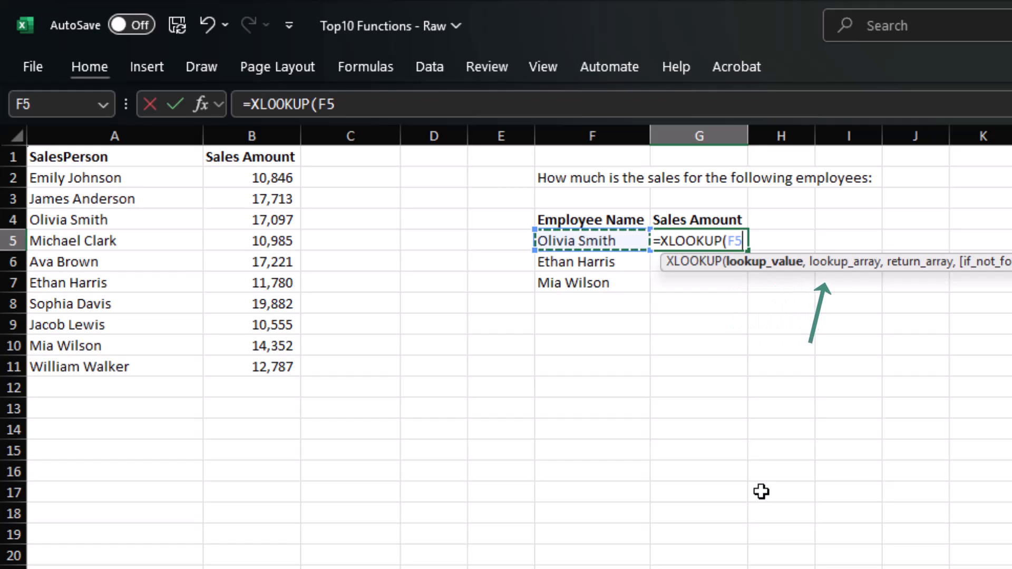
pyautogui.write(',')
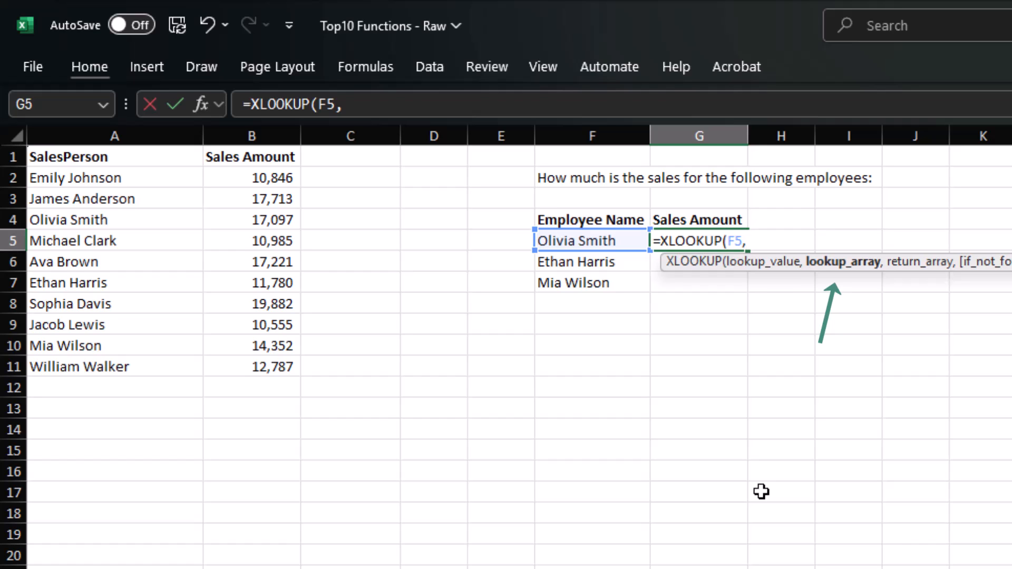
pyautogui.moveTo(165, 181); pyautogui.dragTo(164, 356)
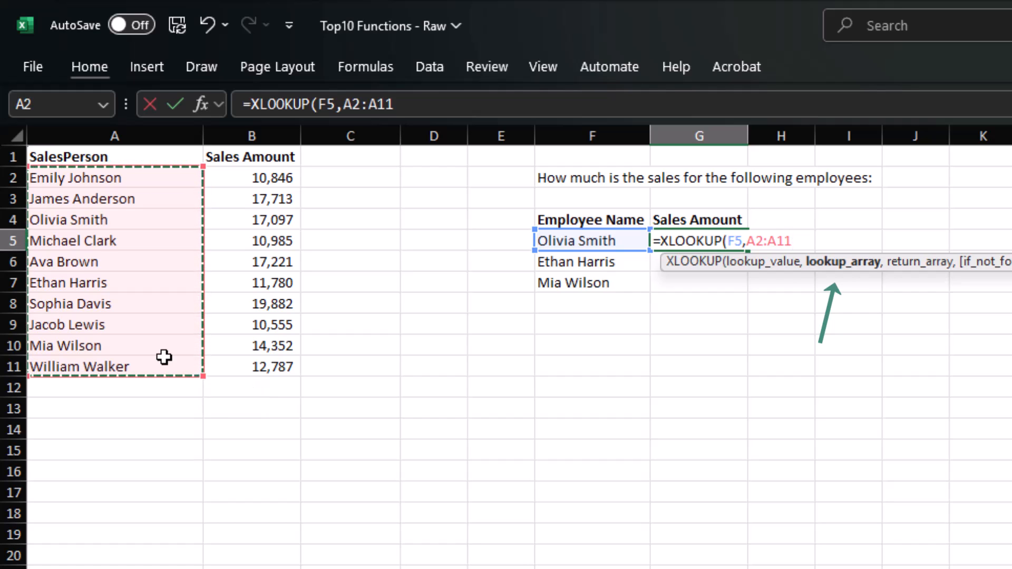
pyautogui.write(',')
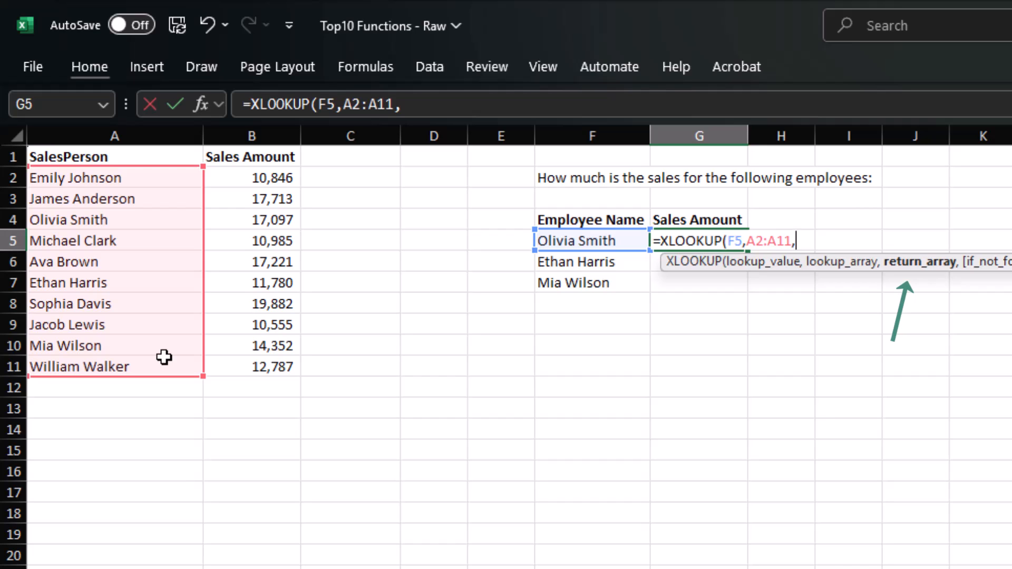
pyautogui.moveTo(257, 178); pyautogui.dragTo(267, 363)
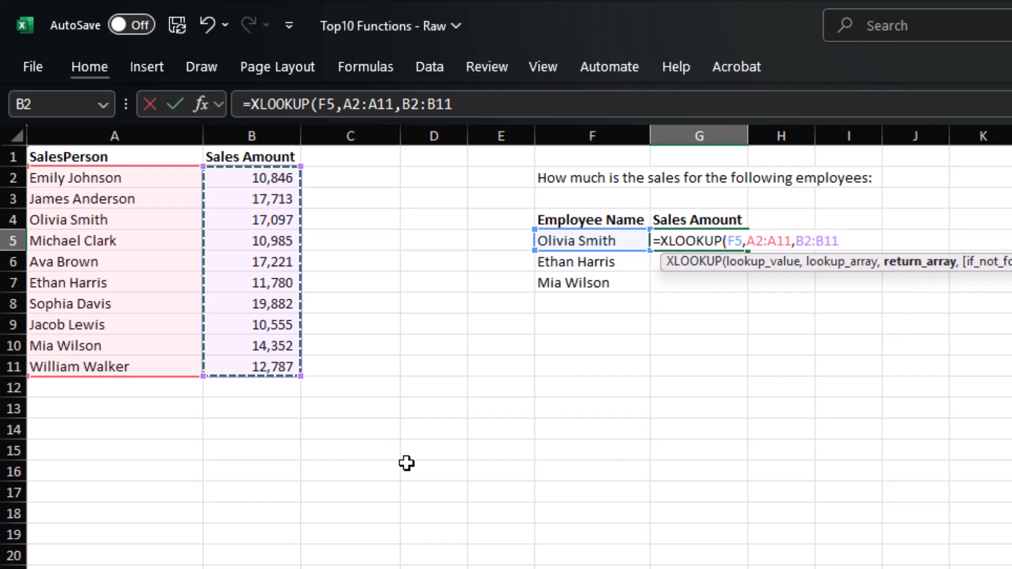
pyautogui.write(')')
pyautogui.press('Return')
# - Lock the lookup ranges as $A$2:$A$11 and $B$2:$B$11
pyautogui.press('Up')
pyautogui.click(393, 100)
pyautogui.press('F4')
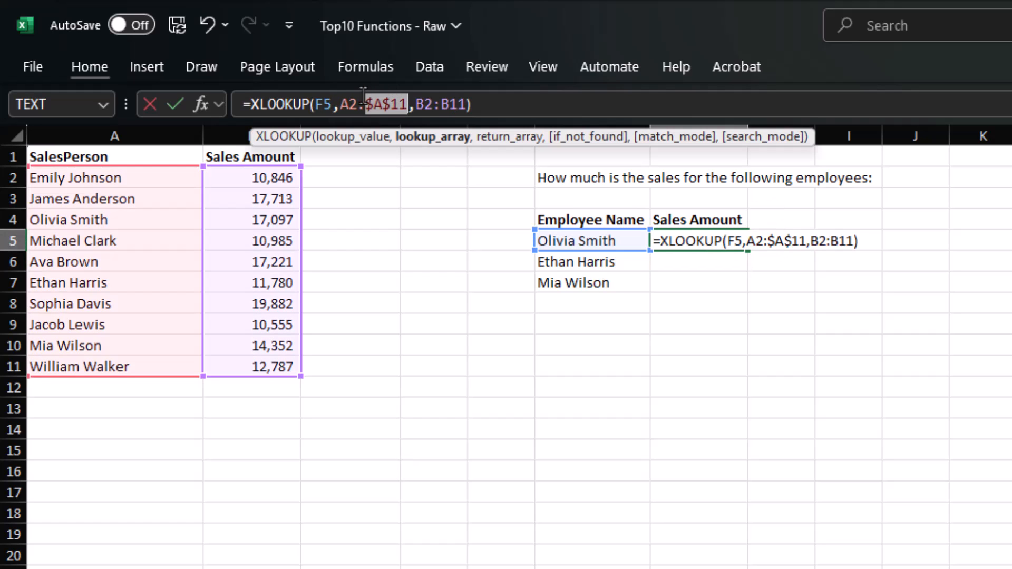
pyautogui.click(348, 105)
pyautogui.press('F4')
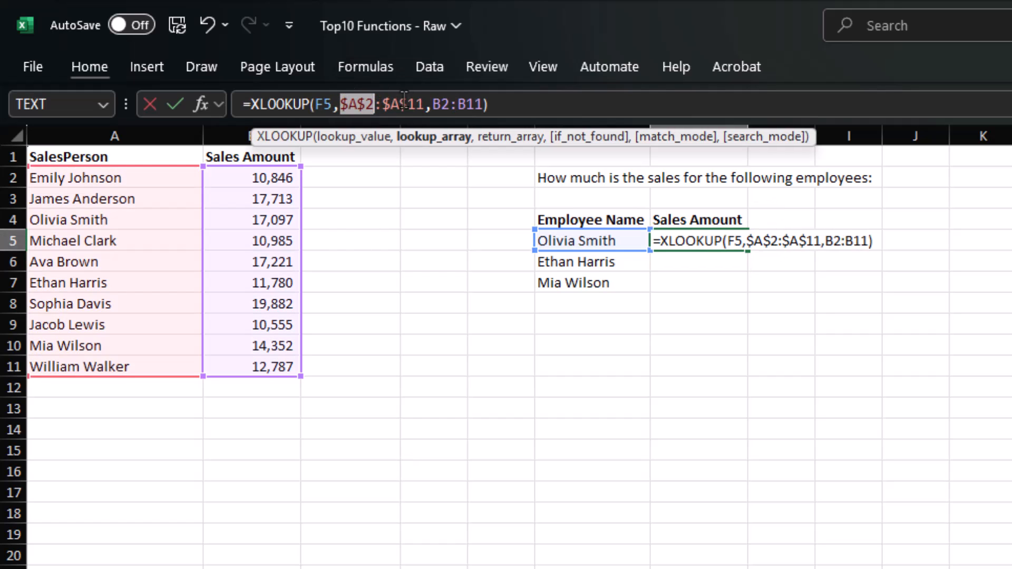
pyautogui.click(444, 100)
pyautogui.press('F4')
pyautogui.click(486, 104)
pyautogui.press('F4')
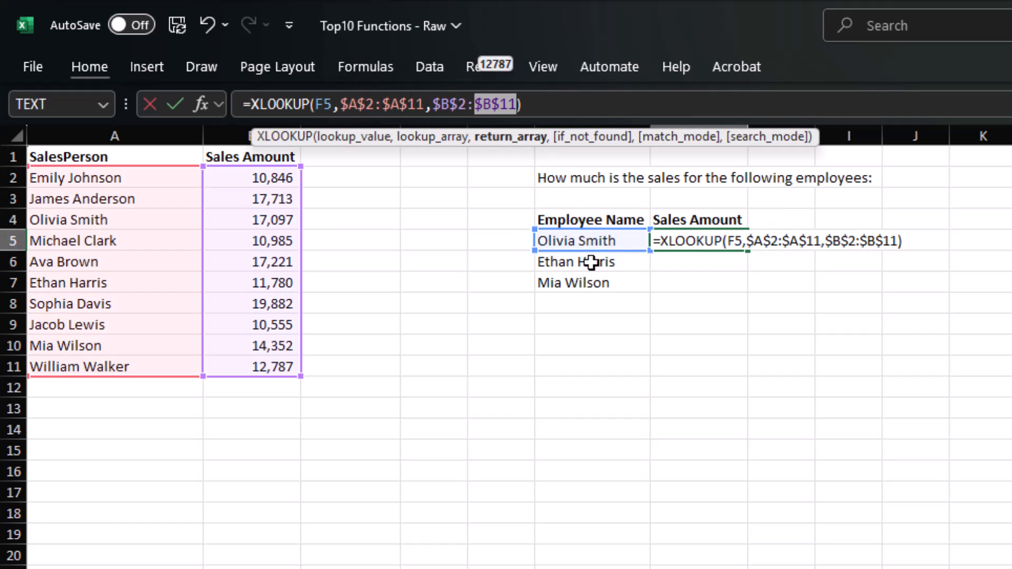
pyautogui.hotkey('ctrl', 'Return')
# - Fill the XLOOKUP formula from G5 down to G7
pyautogui.hotkey('shift', 'Down')
pyautogui.hotkey('shift', 'Down')
pyautogui.hotkey('ctrl', 'd')
pyautogui.click(1000, 562)
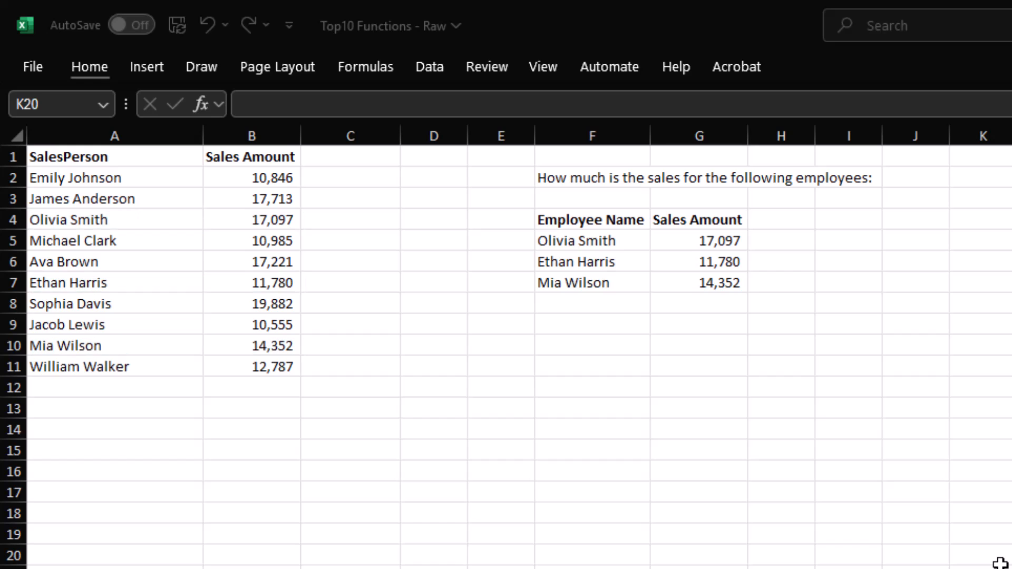
# - Clear the lookup results in G6:G7
pyautogui.click(710, 243)
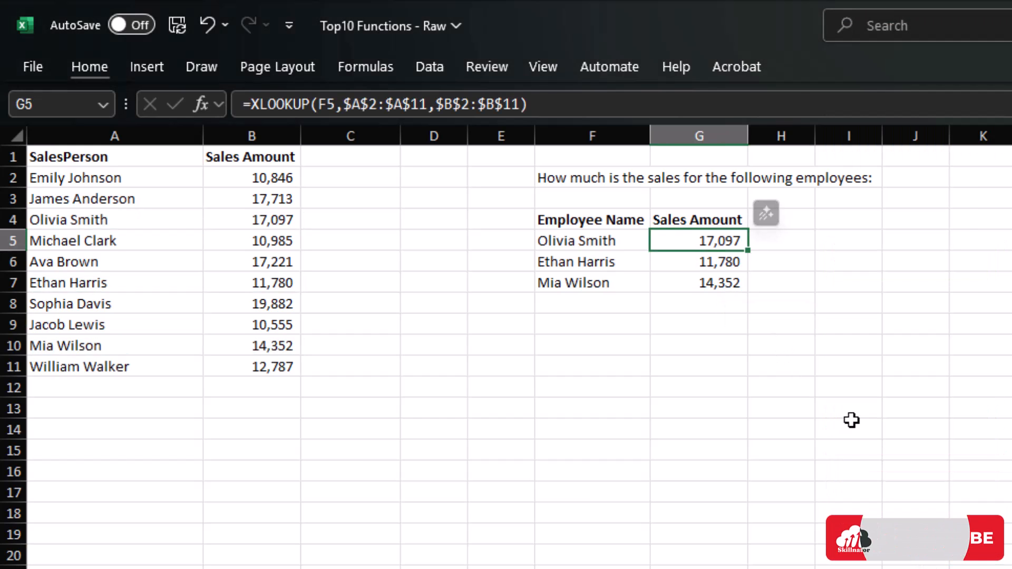
pyautogui.press('Down')
pyautogui.hotkey('shift', 'Down')
pyautogui.press('Delete')
# - Replace G5's formula with a direct link =B4
pyautogui.press('Up')
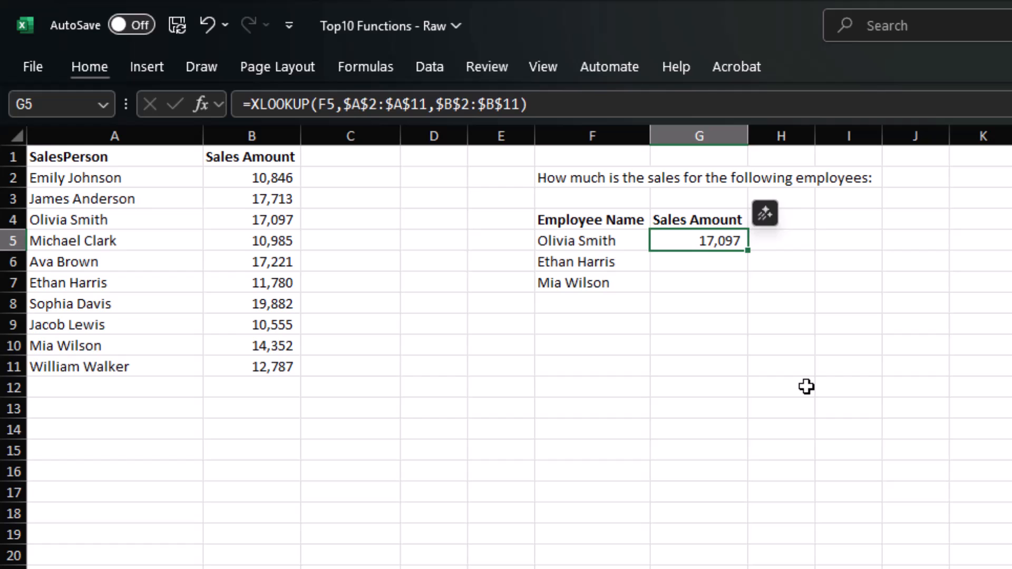
pyautogui.write('=')
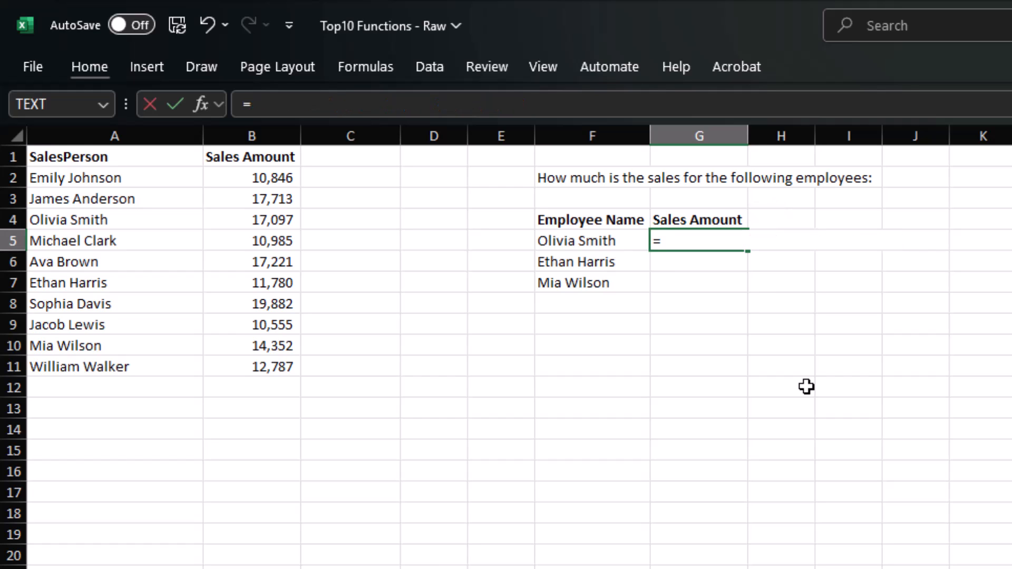
pyautogui.click(271, 216)
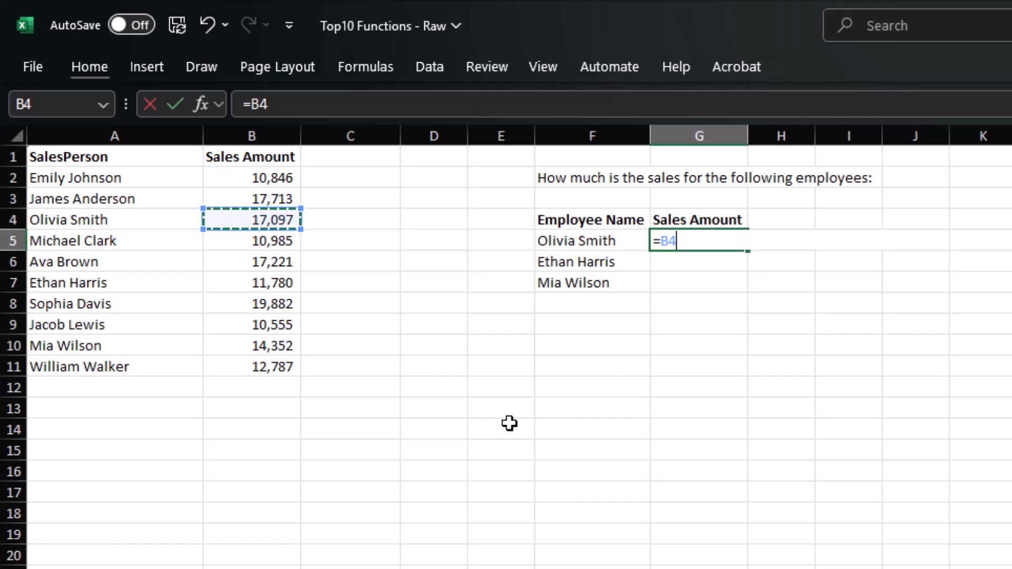
pyautogui.press('Return')
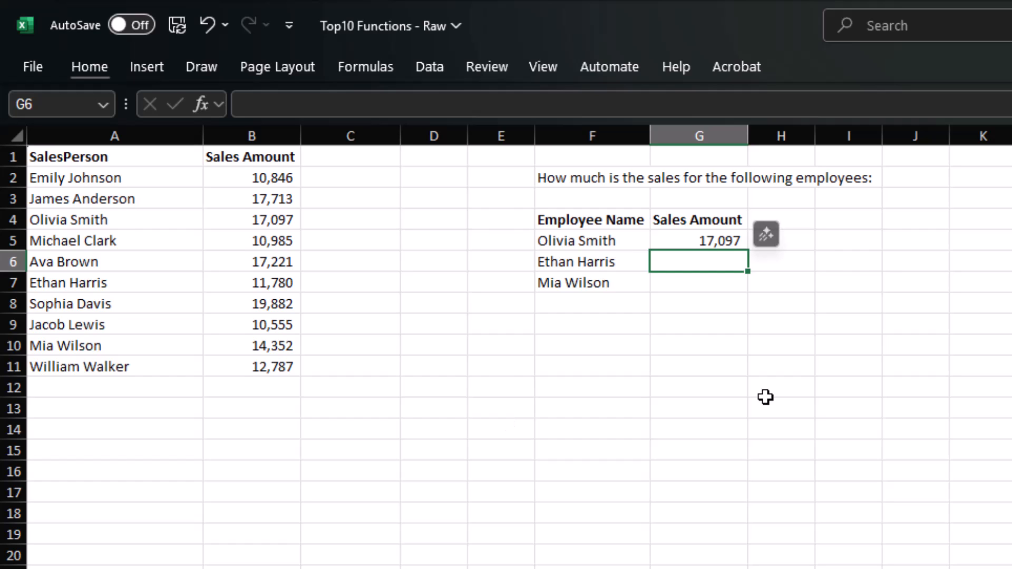
# - Overwrite the employee name in F5 with another salesperson
pyautogui.click(609, 245)
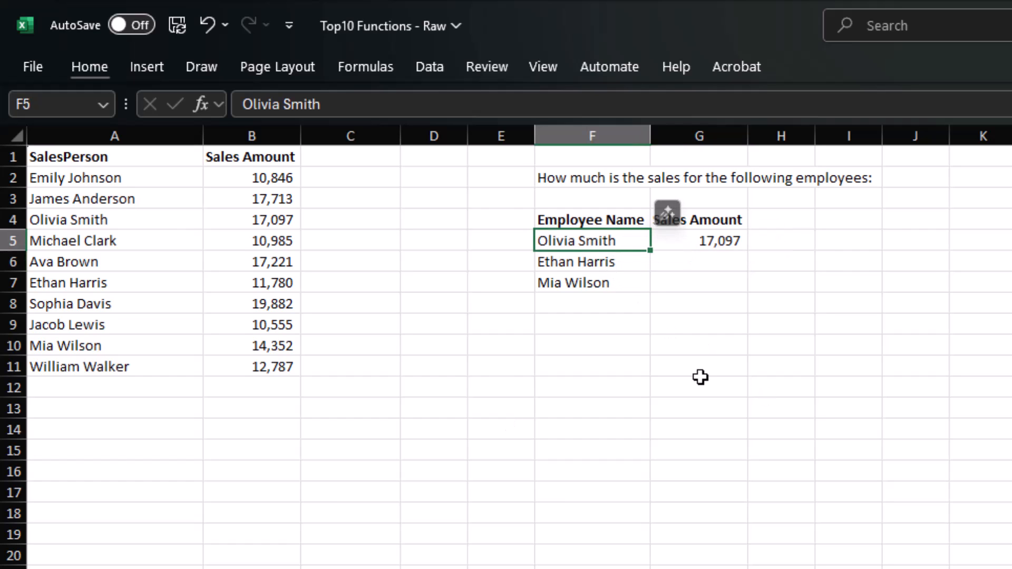
pyautogui.write('Et')
pyautogui.press('Escape')
pyautogui.write('Jacob')
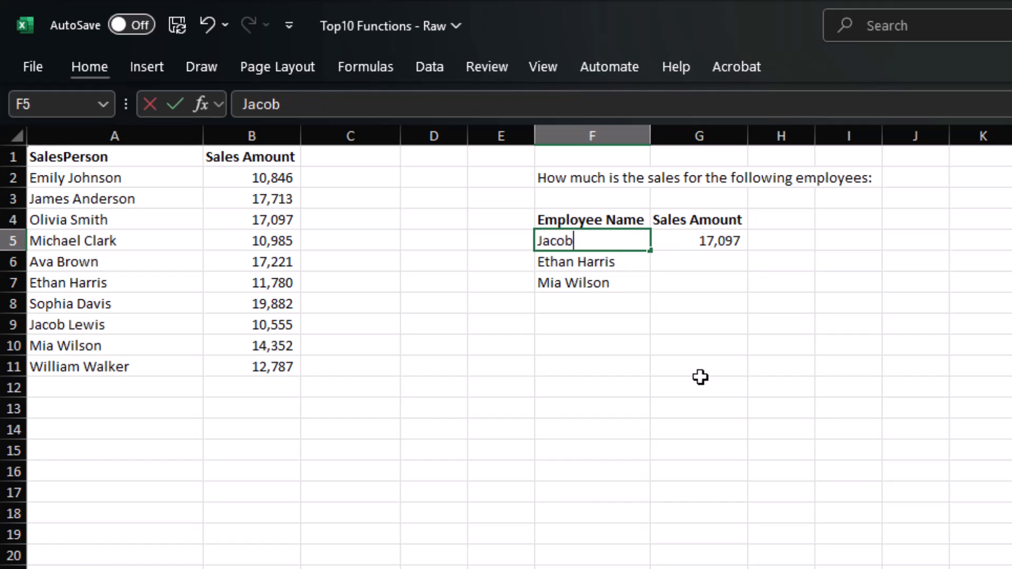
pyautogui.write(' Lewis')
pyautogui.click(772, 404)
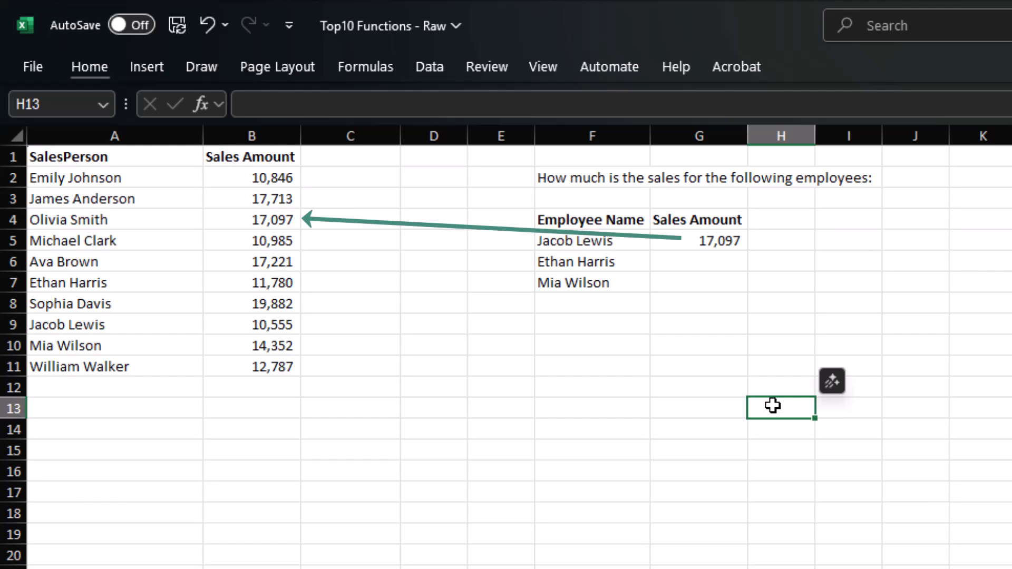
# - Rebuild G5 as =XLOOKUP(F5,$A$2:$A$11,$B$2:$B$11)
pyautogui.click(610, 249)
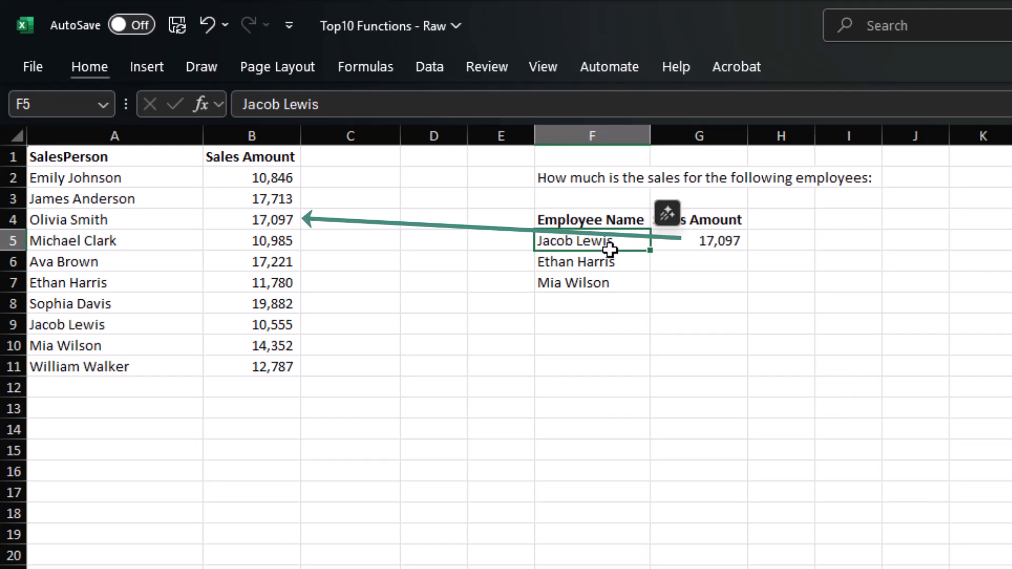
pyautogui.click(686, 249)
pyautogui.write('=xl')
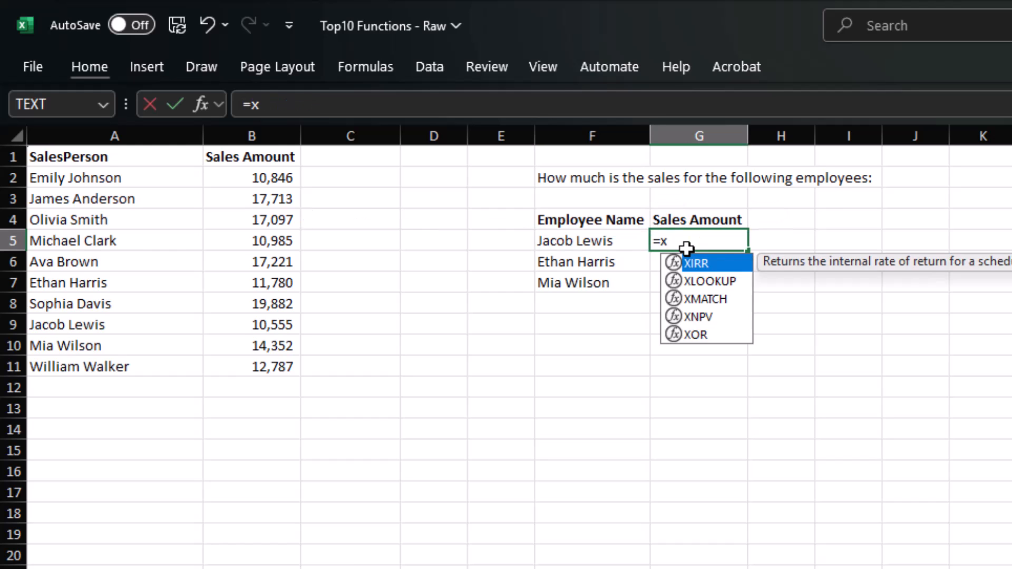
pyautogui.press('Tab')
pyautogui.press('Left')
pyautogui.write(',')
pyautogui.hotkey('ctrl', 'Left')
pyautogui.hotkey('ctrl', 'Left')
pyautogui.hotkey('ctrl', 'Left')
pyautogui.press('Up')
pyautogui.press('Up')
pyautogui.press('Up')
pyautogui.hotkey('ctrl', 'shift', 'Down')
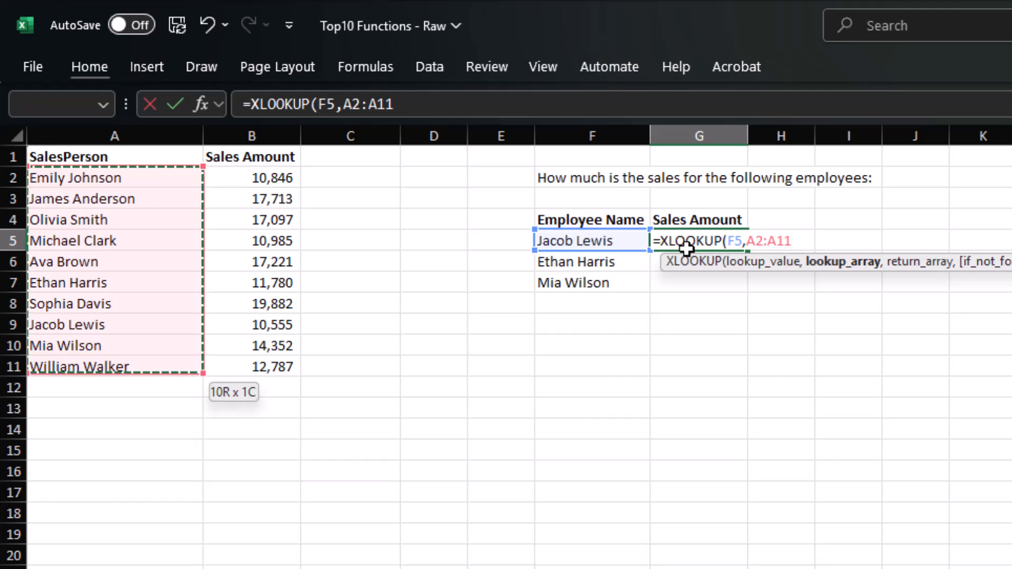
pyautogui.write(',')
pyautogui.hotkey('ctrl', 'Left')
pyautogui.hotkey('ctrl', 'Left')
pyautogui.press('Up')
pyautogui.press('Up')
pyautogui.press('Up')
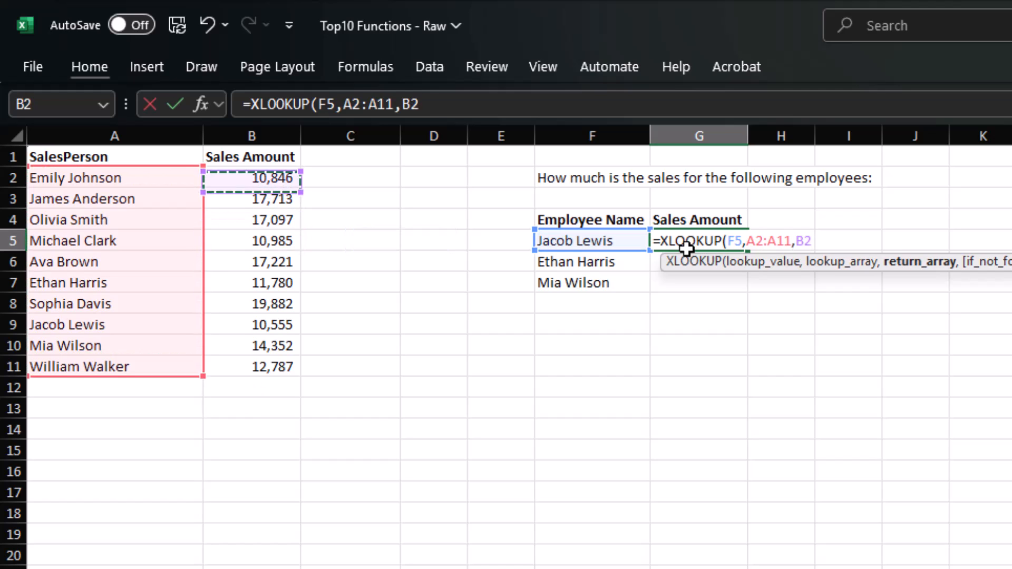
pyautogui.hotkey('ctrl', 'shift', 'Down')
pyautogui.write(')')
pyautogui.press('Return')
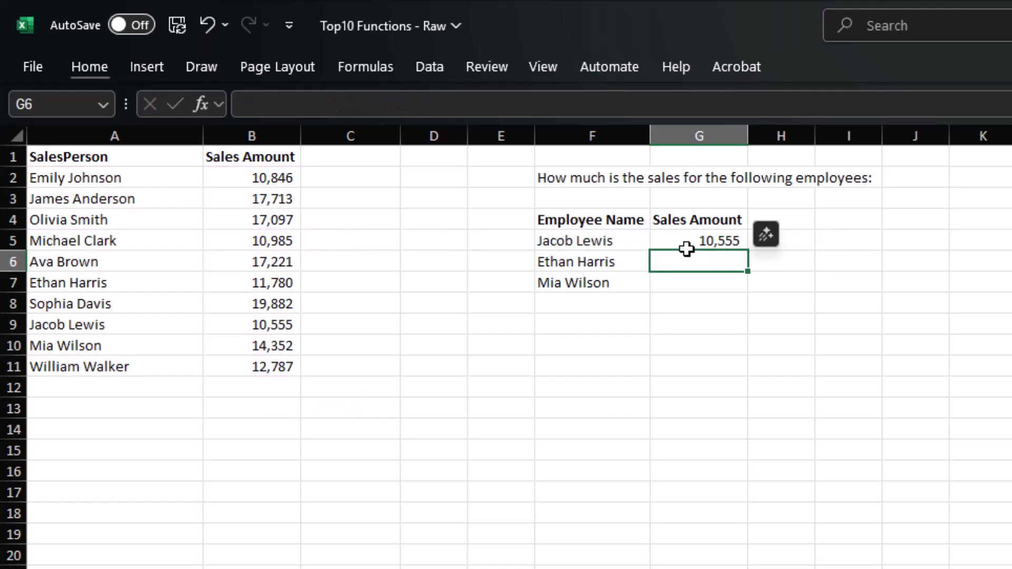
# - Change the F5 employee name so the lookup updates to 17,221
pyautogui.press('Left')
pyautogui.press('Up')
pyautogui.press('Right')
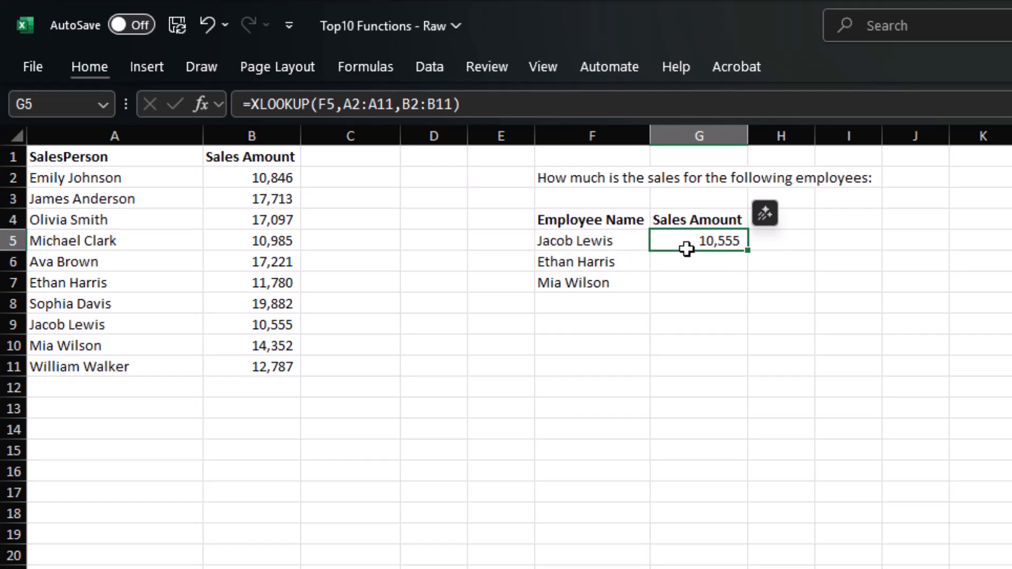
pyautogui.press('Left')
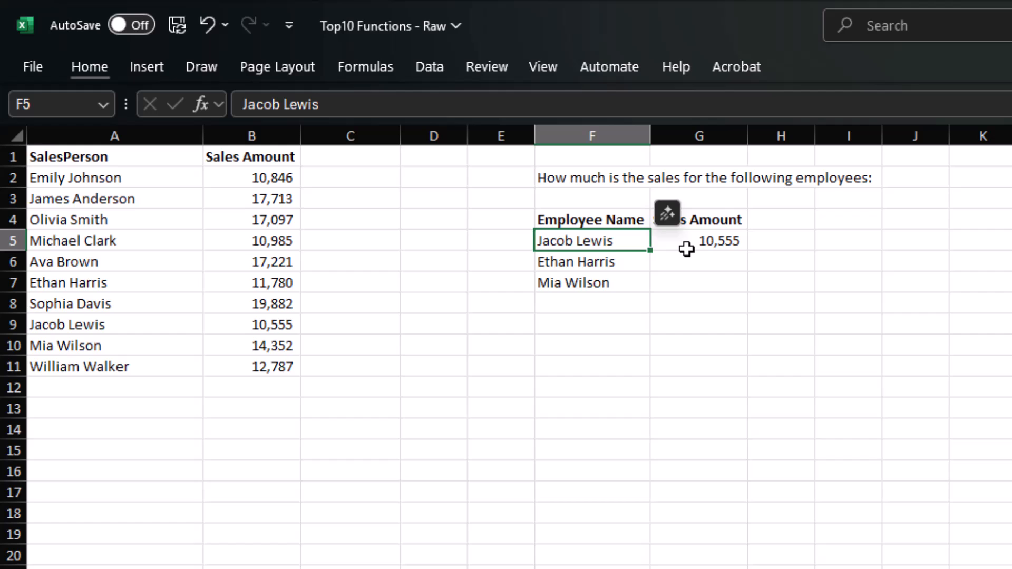
pyautogui.write('Ava Brown')
pyautogui.press('Return')
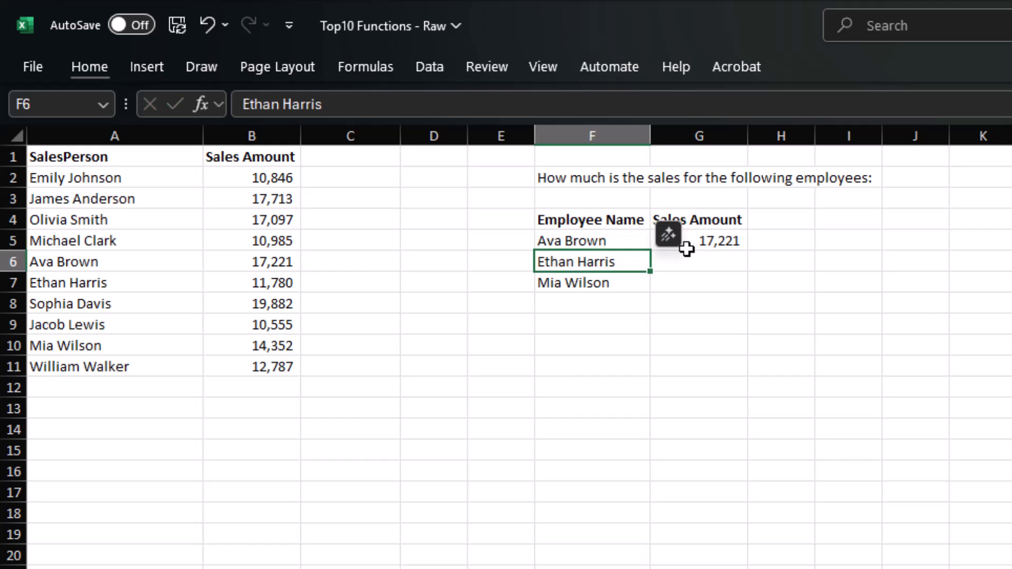
pyautogui.click(757, 404)
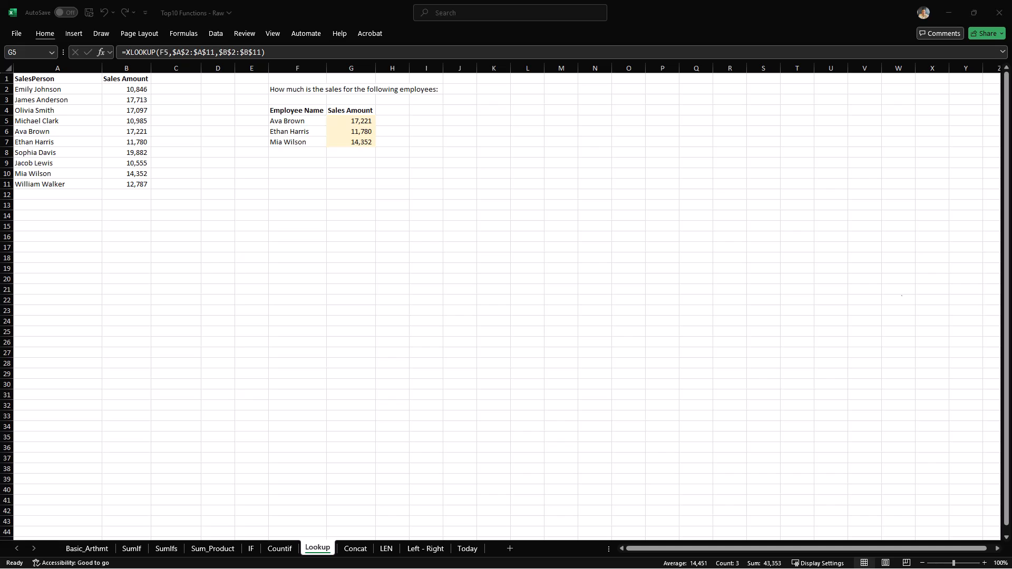
# - On the Concat sheet, enter =CONCATENATE(A2,B2) in C2
pyautogui.click(355, 548)
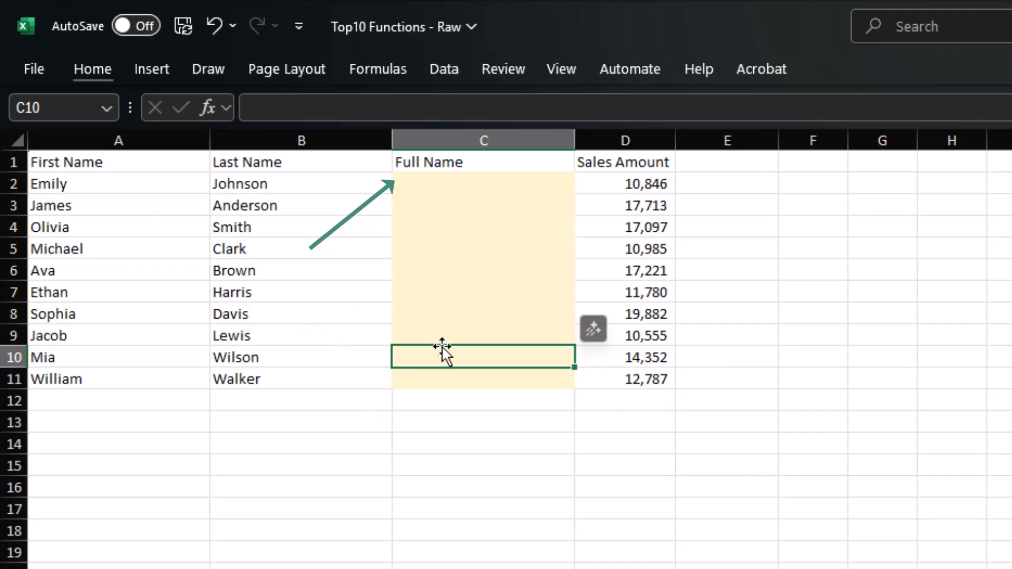
pyautogui.click(456, 177)
pyautogui.write('=conca')
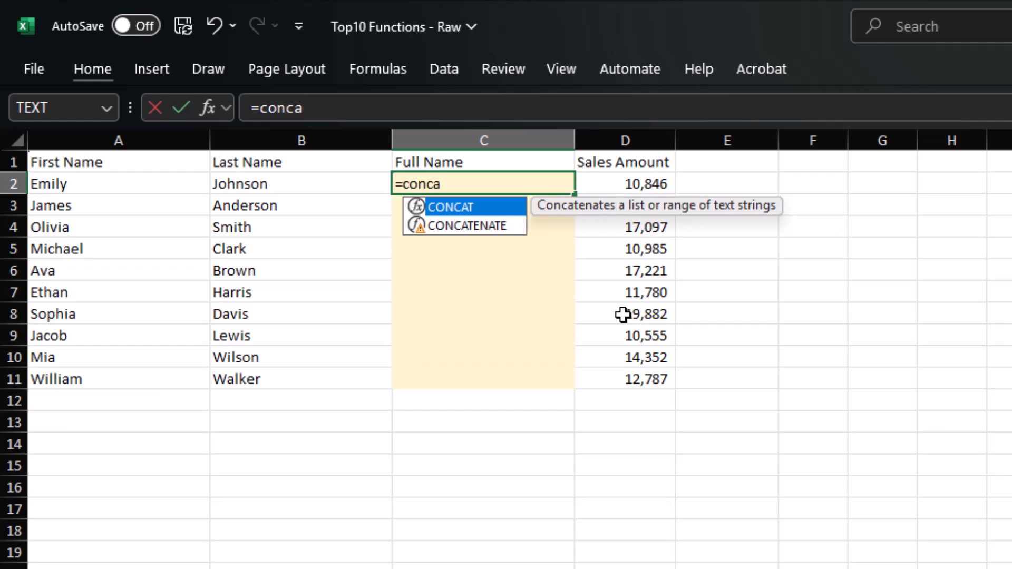
pyautogui.press('Down')
pyautogui.press('Tab')
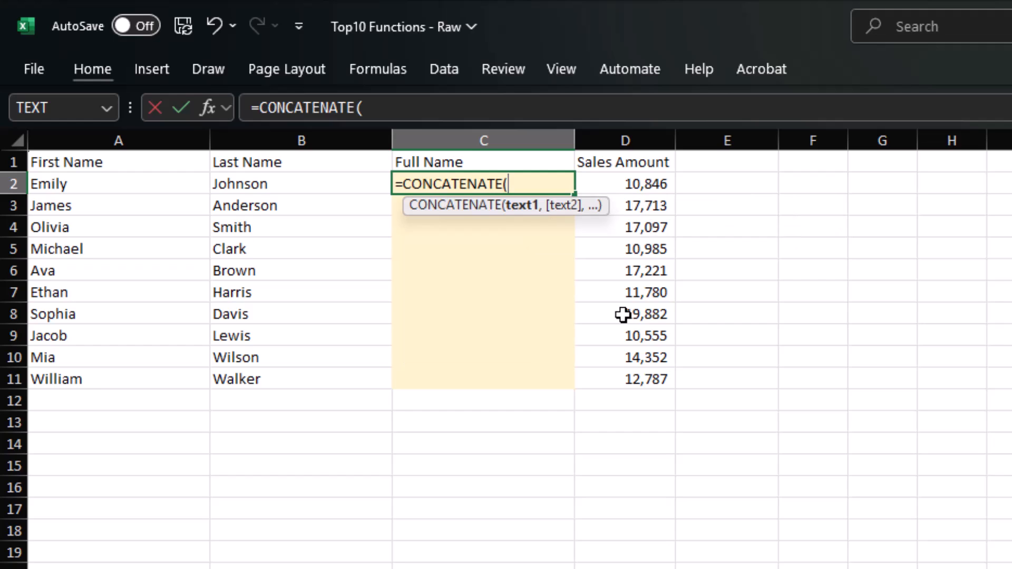
pyautogui.click(138, 190)
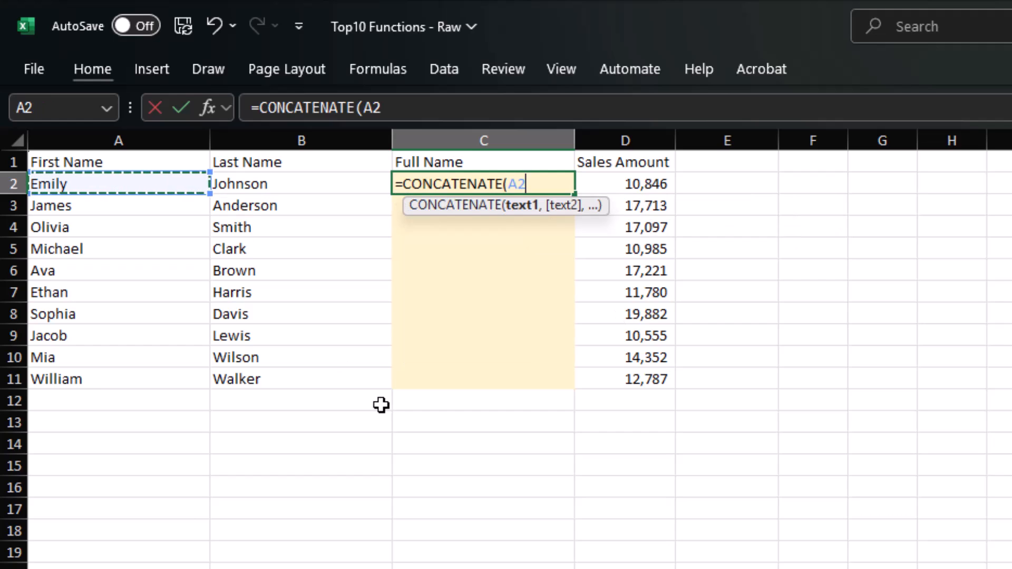
pyautogui.write(',')
pyautogui.click(267, 187)
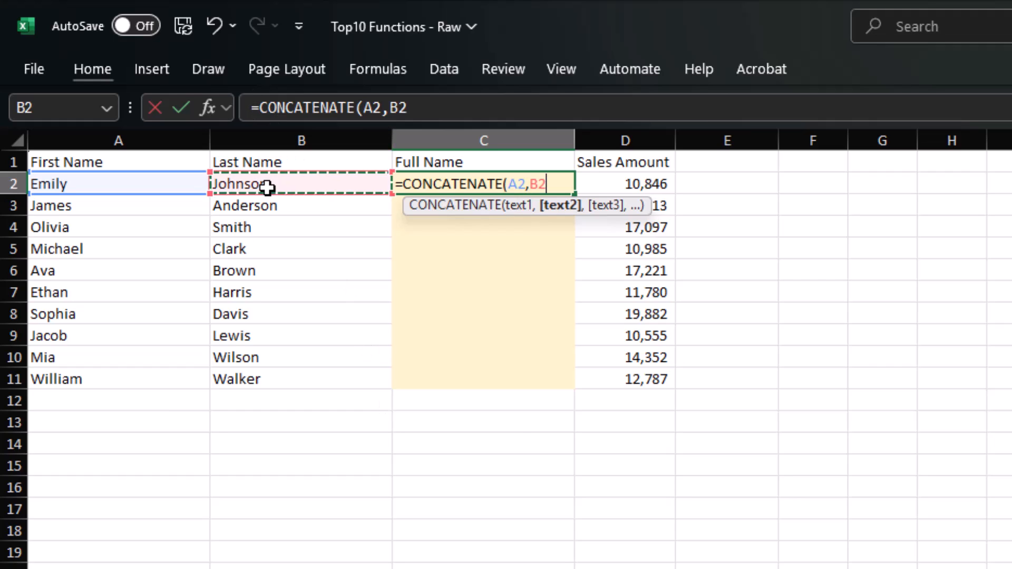
pyautogui.write(')')
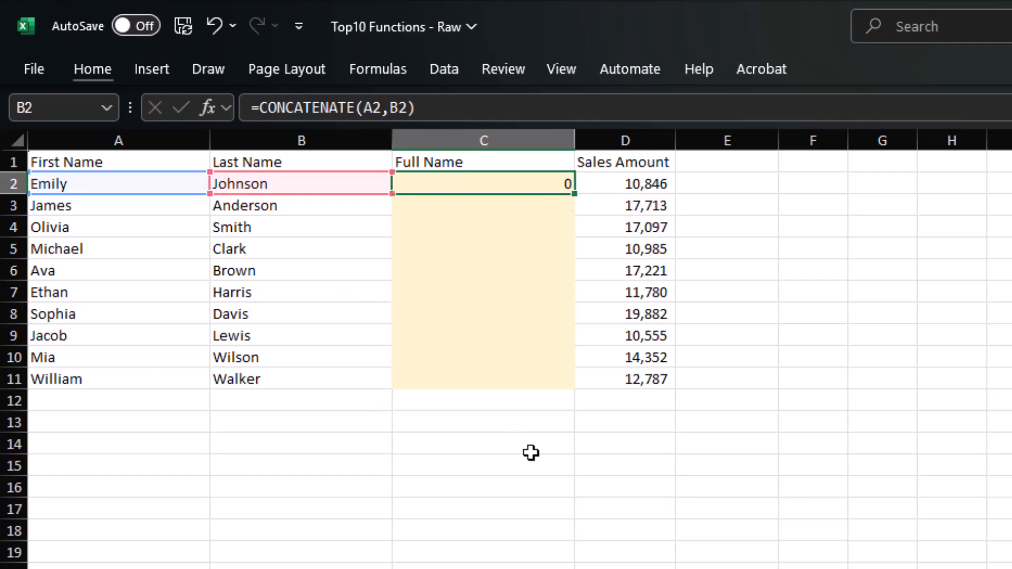
pyautogui.press('Return')
# - Fill the Full Name formula down from C2 to C11
pyautogui.press('Left')
pyautogui.hotkey('ctrl', 'Down')
pyautogui.press('Right')
pyautogui.hotkey('ctrl', 'shift', 'Up')
pyautogui.hotkey('ctrl', 'd')
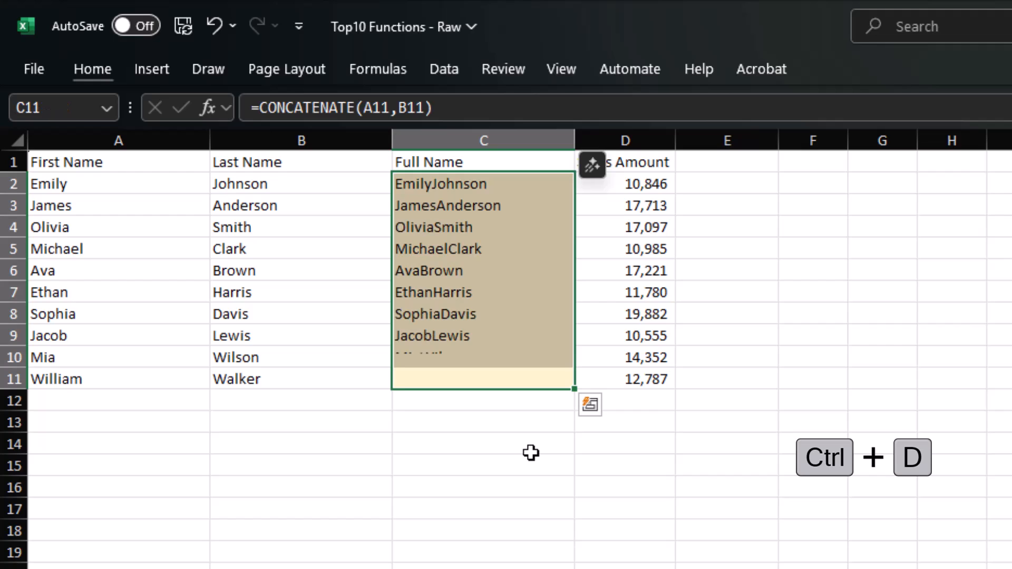
# - Reopen C2's formula with the cursor after the comma, ready to add a separator
pyautogui.press('Up')
pyautogui.press('Up')
pyautogui.press('Up')
pyautogui.press('Up')
pyautogui.press('Up')
pyautogui.press('Up')
pyautogui.press('Up')
pyautogui.press('Up')
pyautogui.press('Up')
pyautogui.press('F2')
pyautogui.click(527, 186)
pyautogui.press('Right')
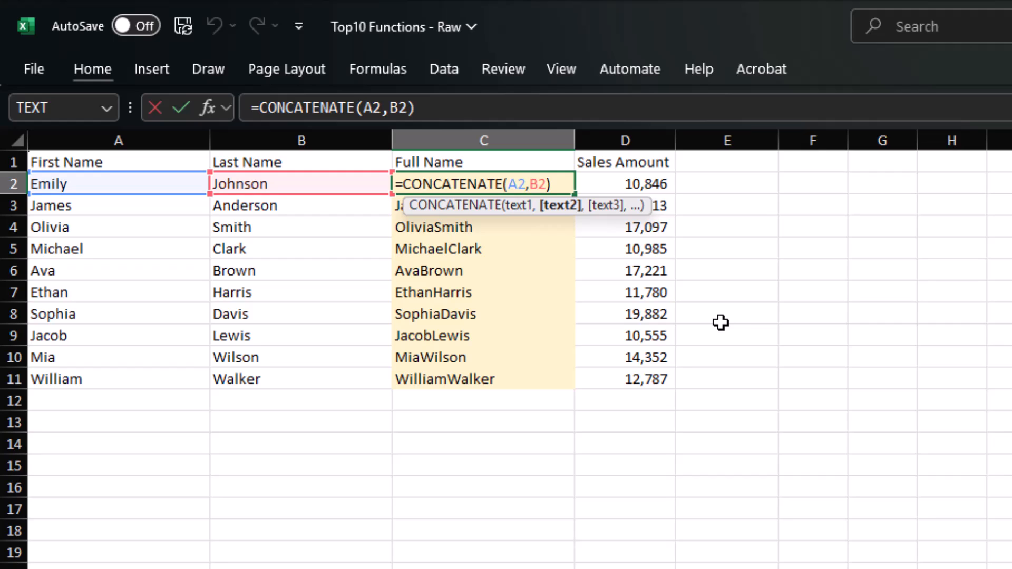
# - Change C2 to =CONCATENATE(A2," ",B2) and copy it down the Full Name column to C11
pyautogui.write('" ",')
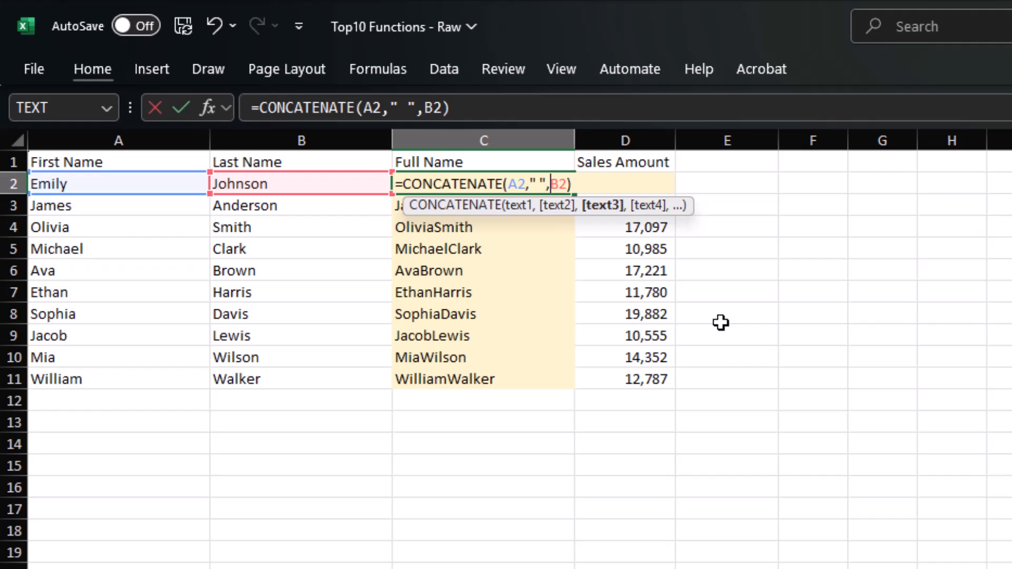
pyautogui.press('Return')
pyautogui.press('Up')
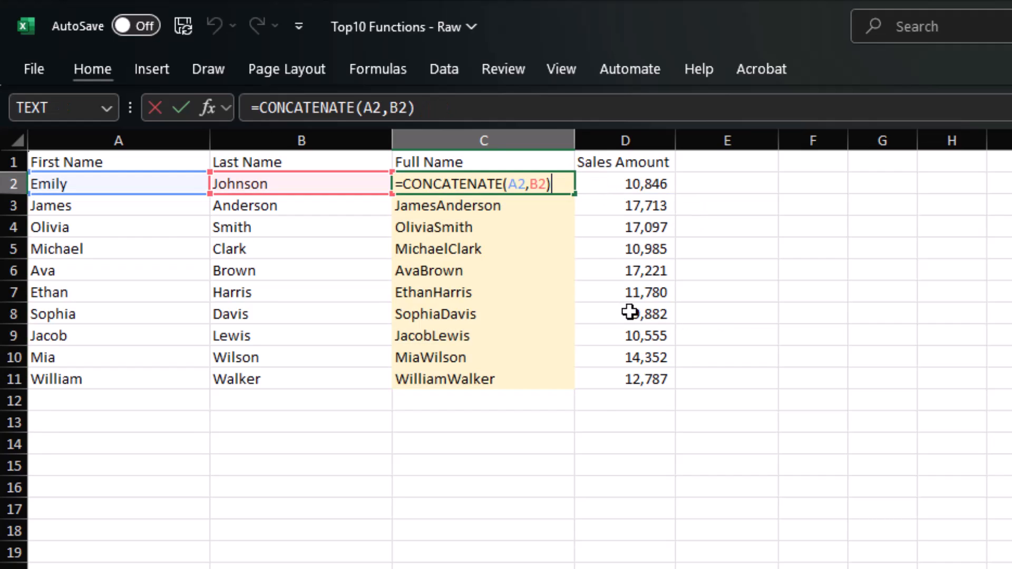
pyautogui.doubleClick(575, 193)
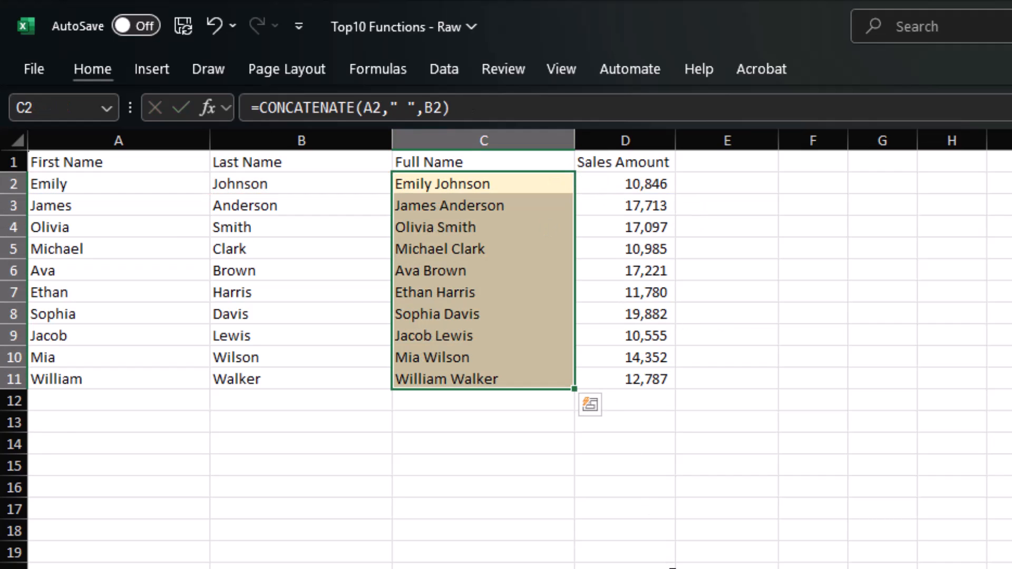
pyautogui.hotkey('alt', 'Tab')
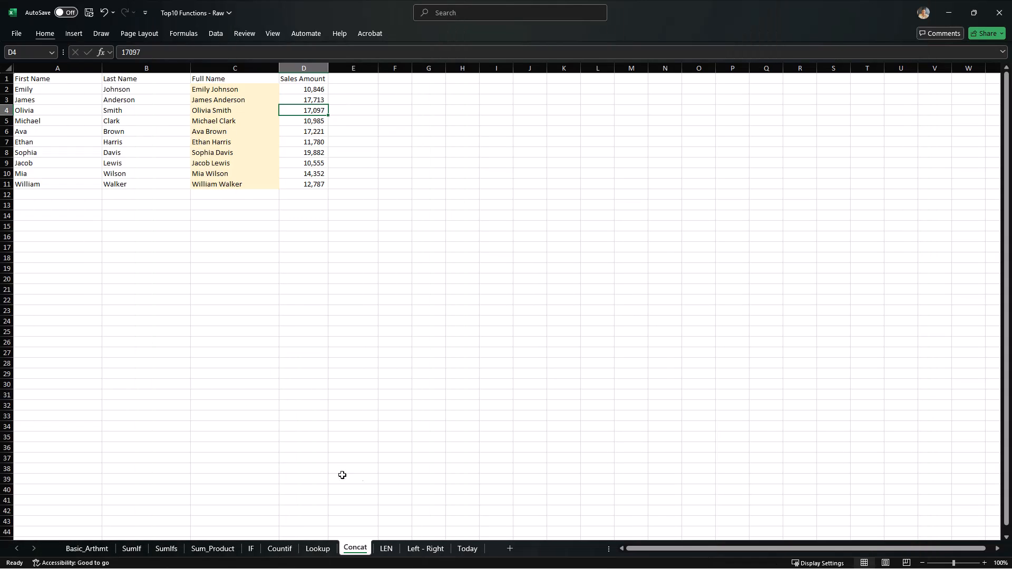
# - On the LEN sheet, enter =LEN(B4) in D4 to count the employee code's digits
pyautogui.click(388, 548)
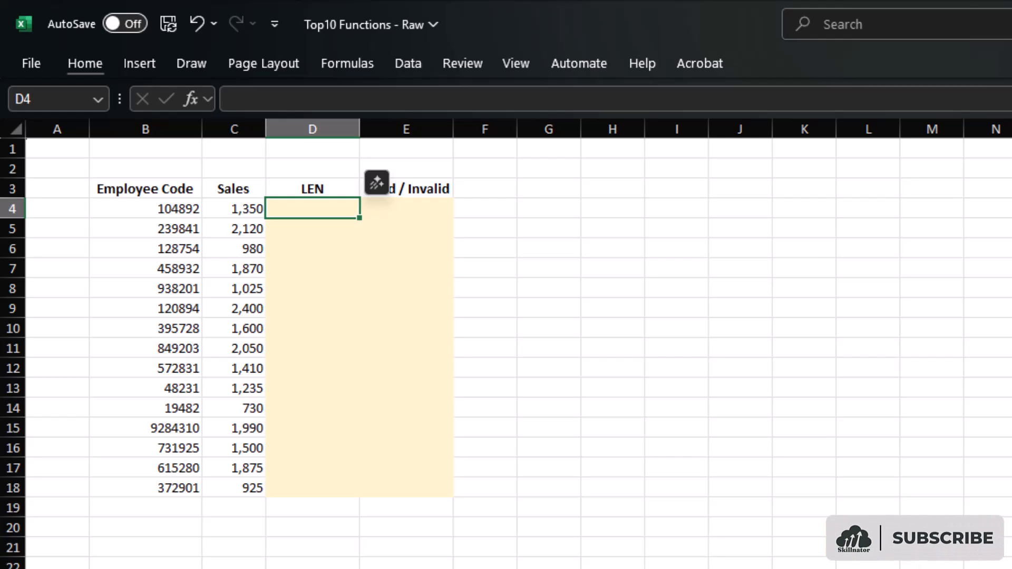
pyautogui.write('=le')
pyautogui.press('Down')
pyautogui.press('Tab')
pyautogui.press('Left')
pyautogui.press('Left')
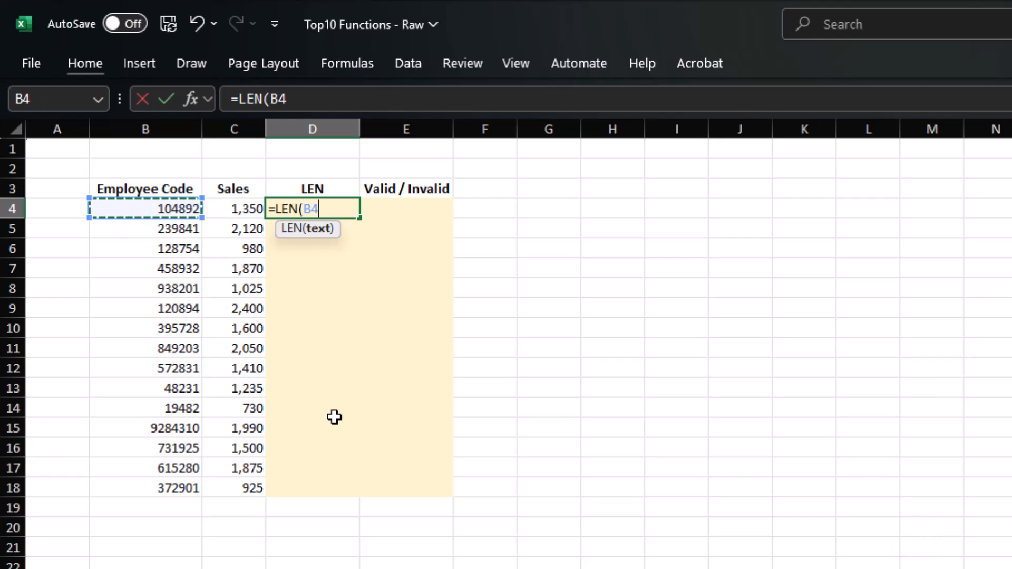
pyautogui.write(')')
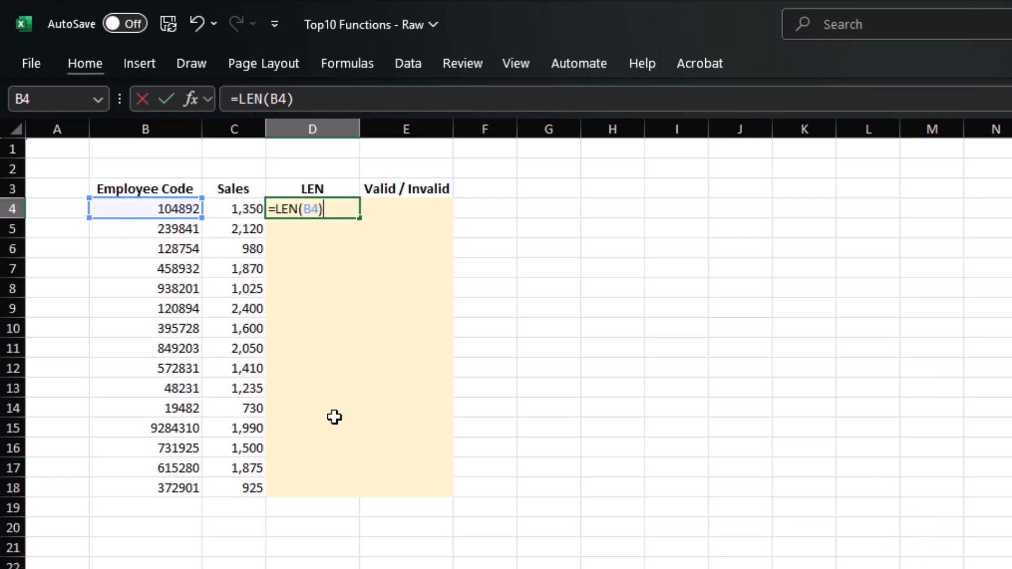
pyautogui.press('Return')
# - Fill the LEN formula down D4:D18
pyautogui.press('Left')
pyautogui.hotkey('ctrl', 'Down')
pyautogui.press('Right')
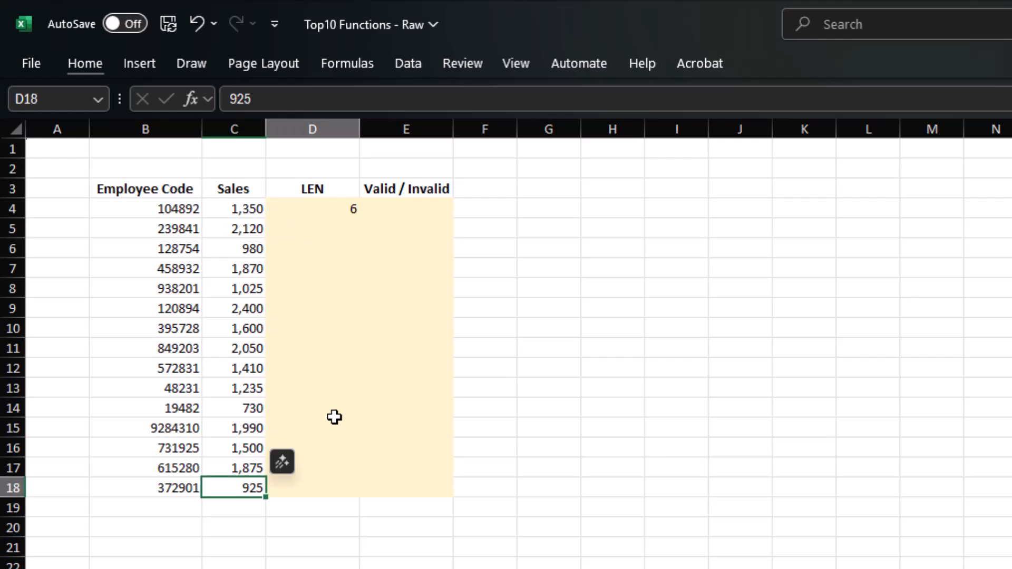
pyautogui.hotkey('ctrl', 'shift', 'Up')
pyautogui.hotkey('ctrl', 'd')
pyautogui.hotkey('ctrl', 'Up')
pyautogui.press('Right')
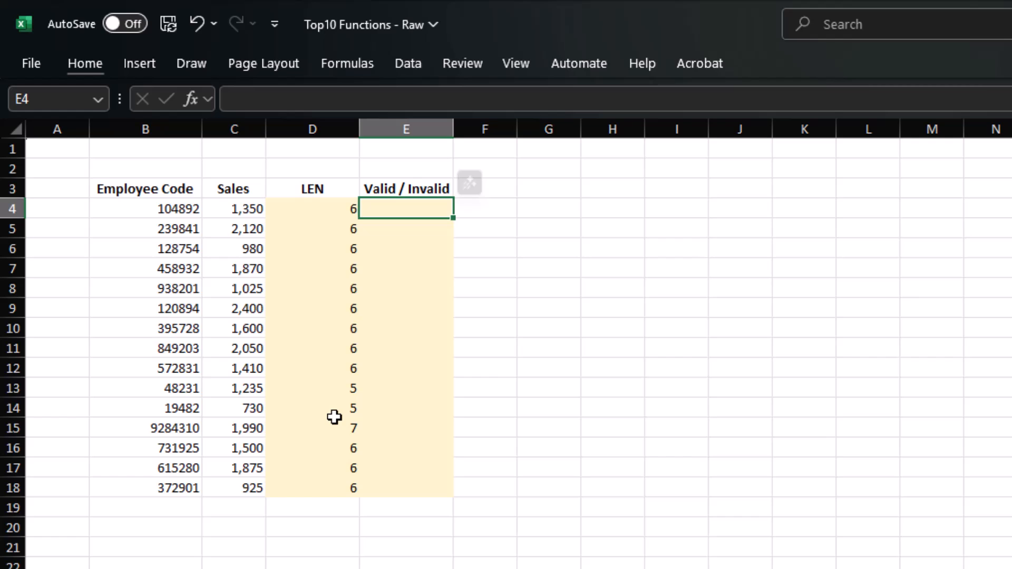
# - Enter =IF(D4=6,"Okay","Invalid") in E4
pyautogui.write('=IF(')
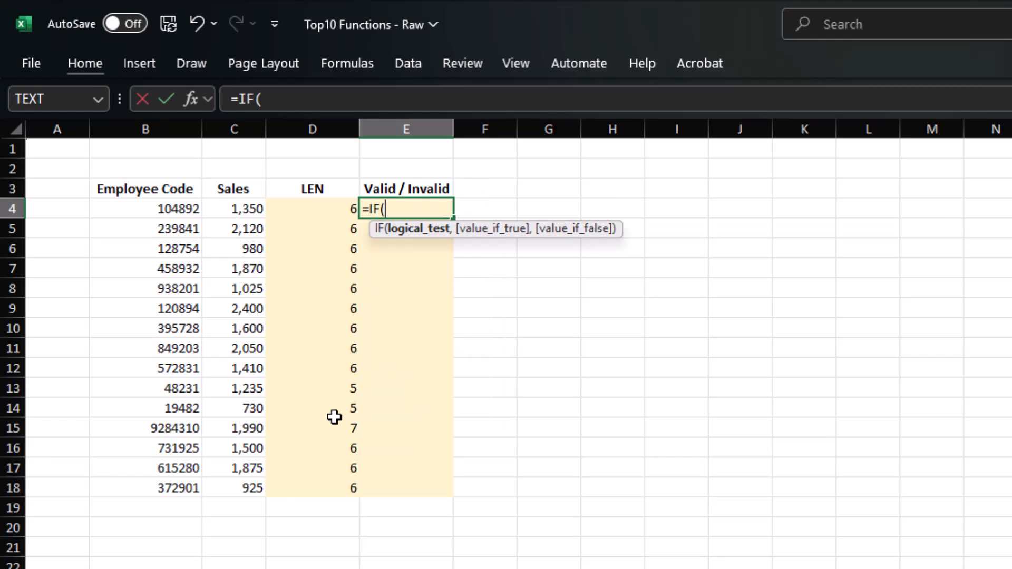
pyautogui.press('Left')
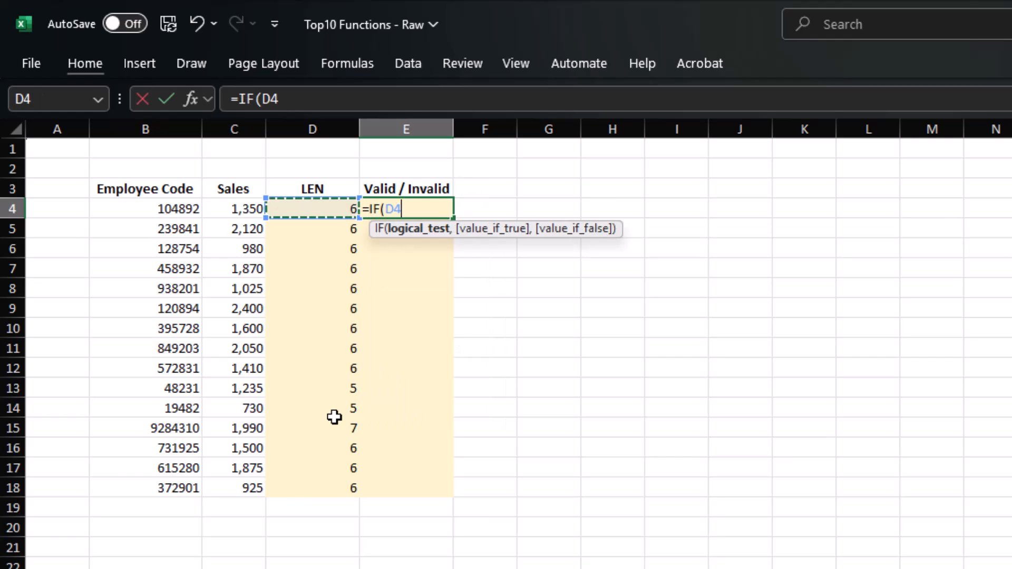
pyautogui.write('=6,')
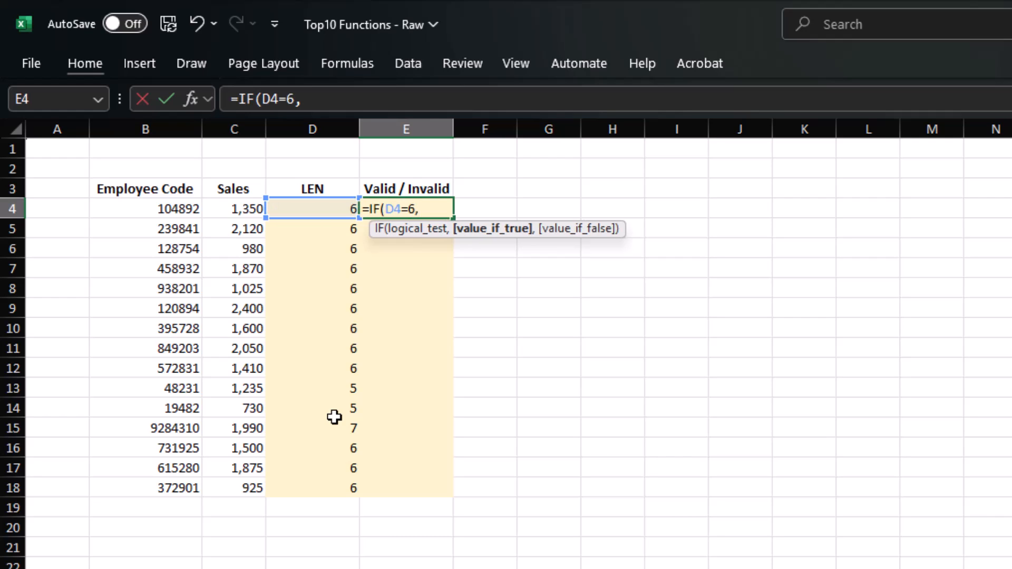
pyautogui.write('"Okay')
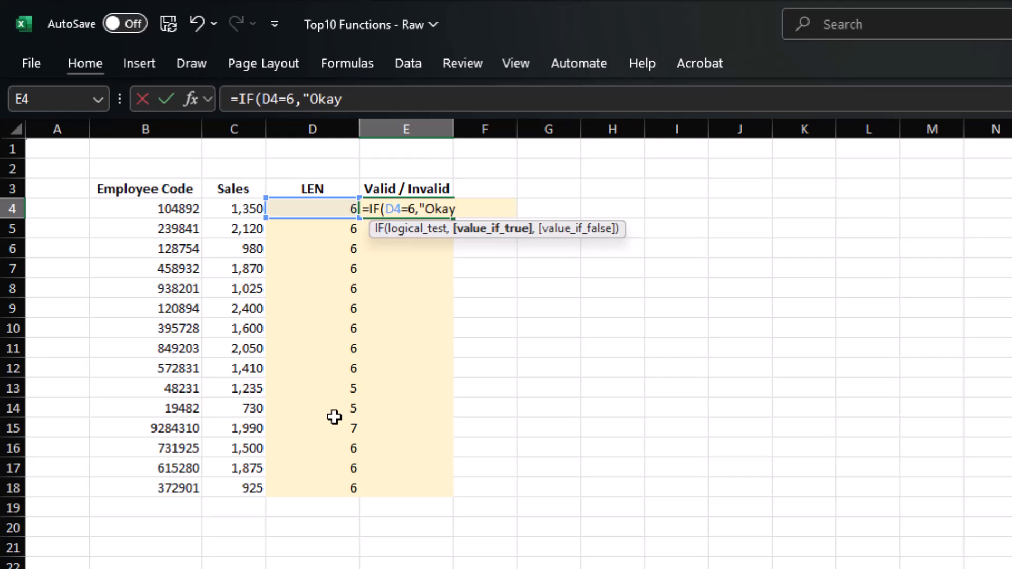
pyautogui.write('",')
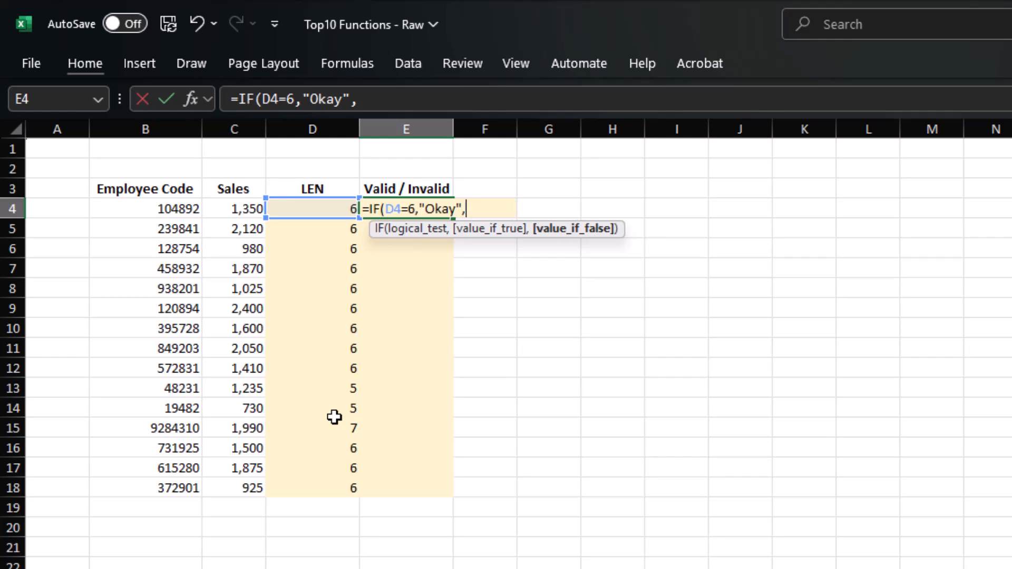
pyautogui.write('"Invalid')
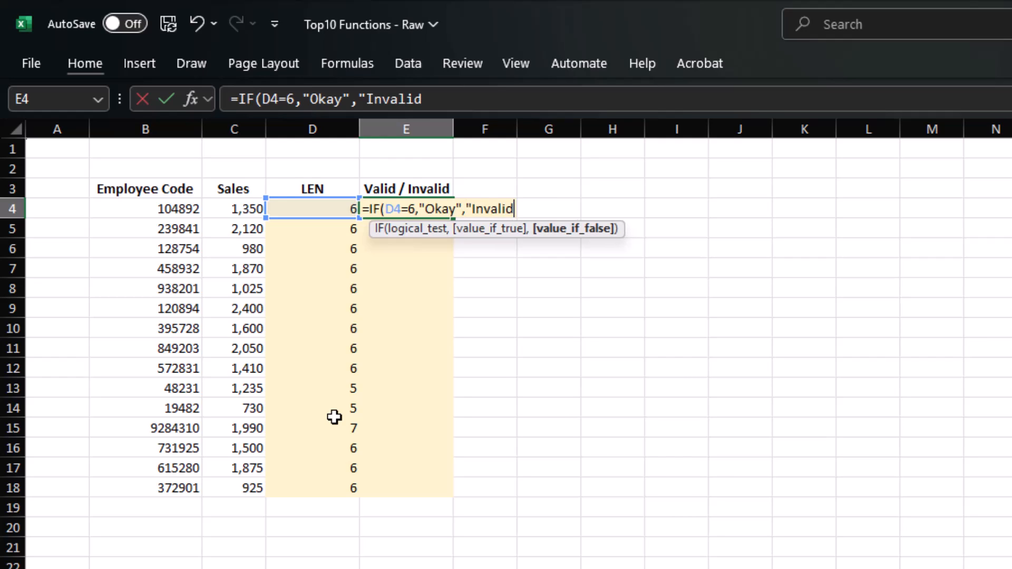
pyautogui.write('")')
pyautogui.press('Return')
# - Copy the IF formula down the Valid / Invalid column to E18
pyautogui.press('Left')
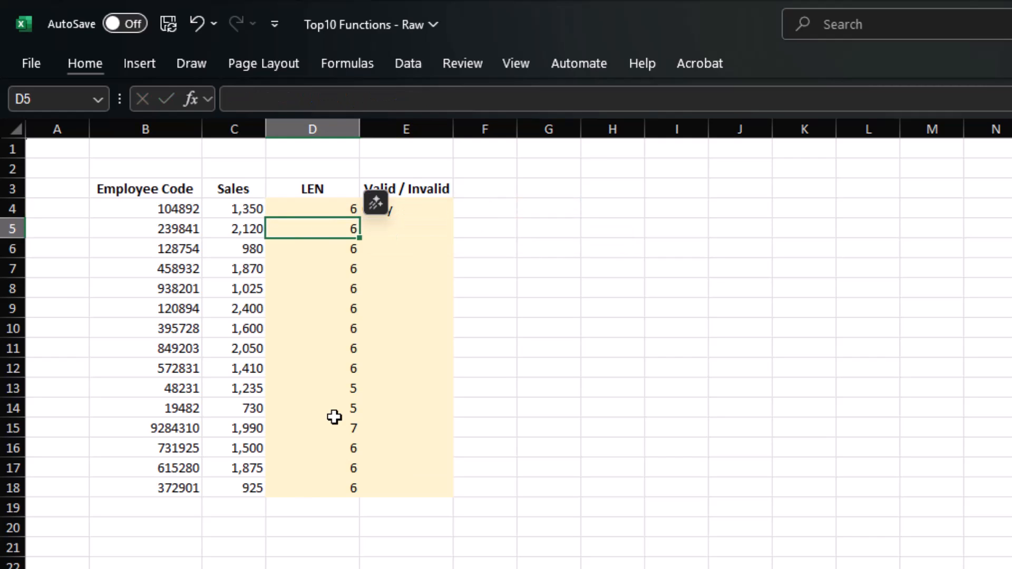
pyautogui.press('Down')
pyautogui.hotkey('ctrl', 'Down')
pyautogui.press('Right')
pyautogui.hotkey('ctrl', 'shift', 'Up')
pyautogui.hotkey('ctrl', 'd')
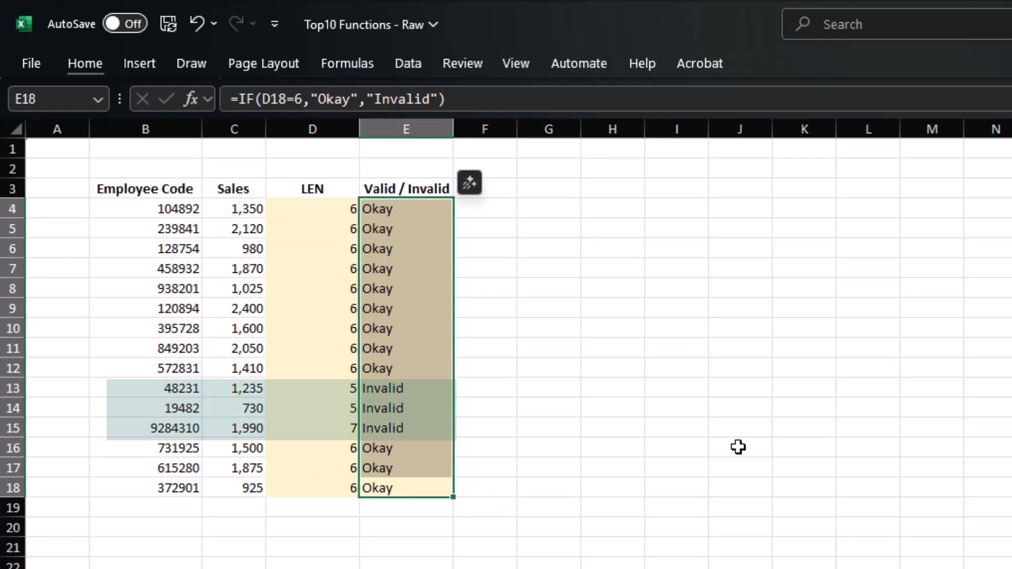
pyautogui.click(717, 480)
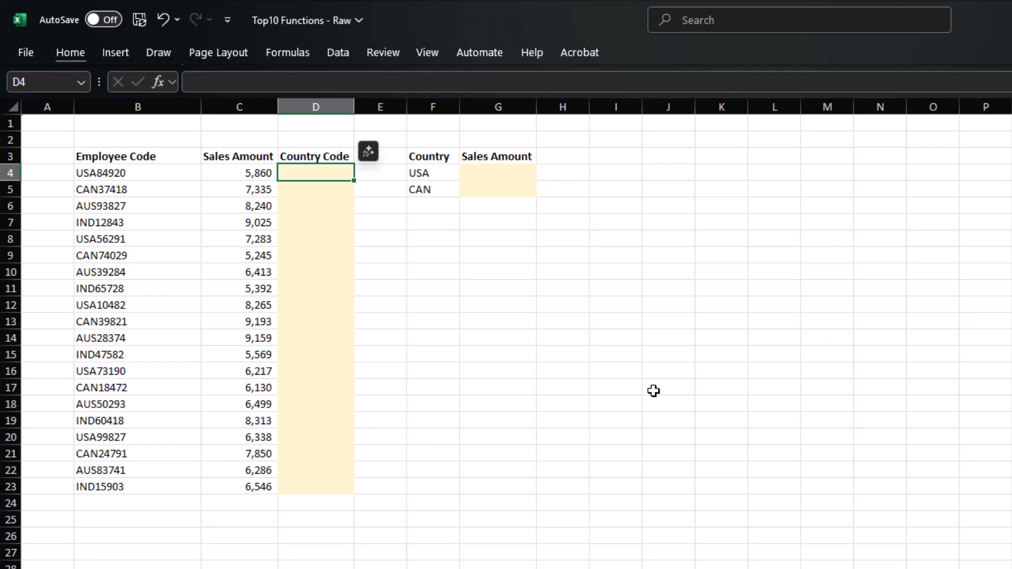
# - Enter =LEFT(B4,3) in D4 to extract the country code
pyautogui.write('=')
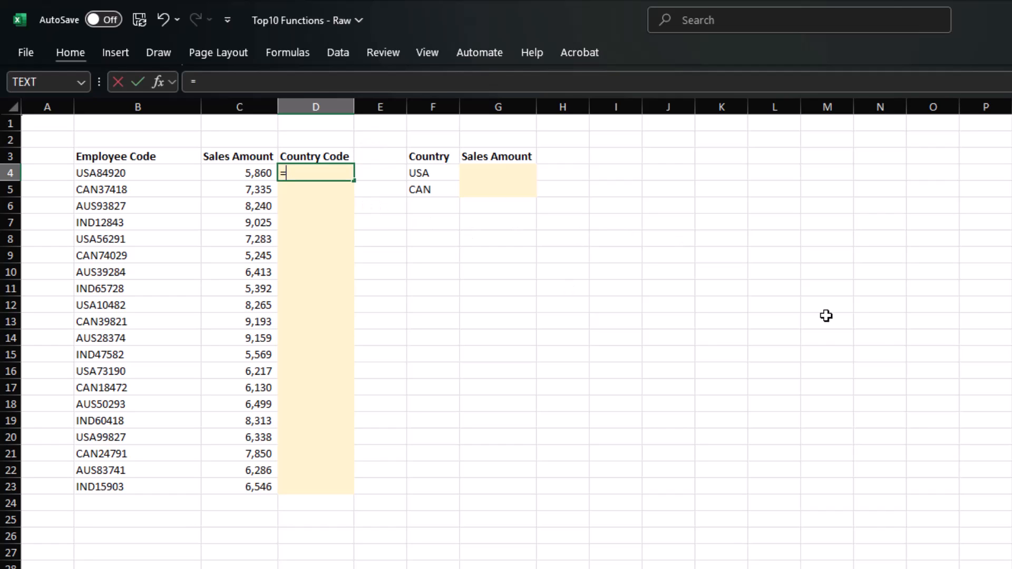
pyautogui.write('lef')
pyautogui.press('Tab')
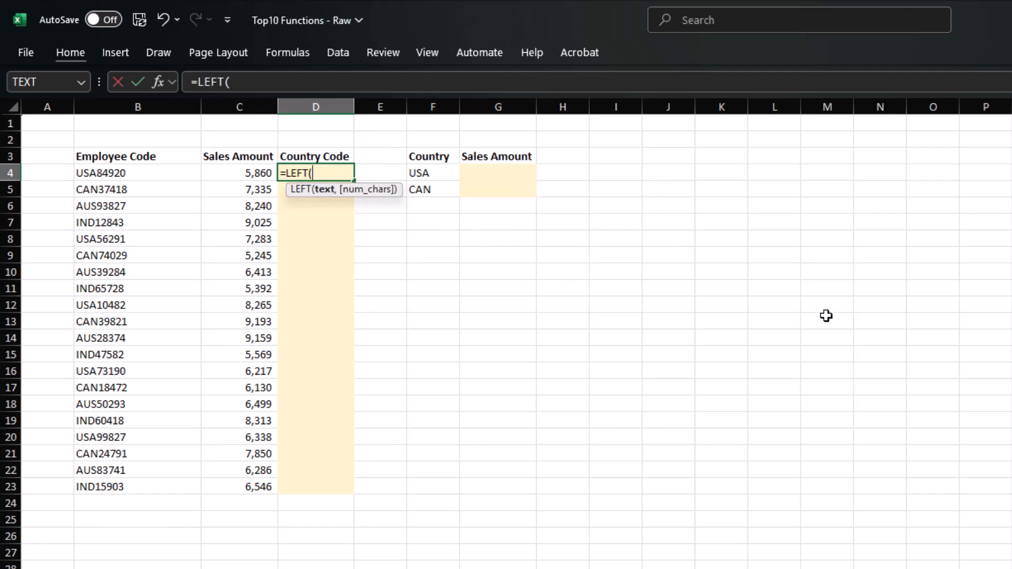
pyautogui.press('Left')
pyautogui.press('Left')
pyautogui.write(',')
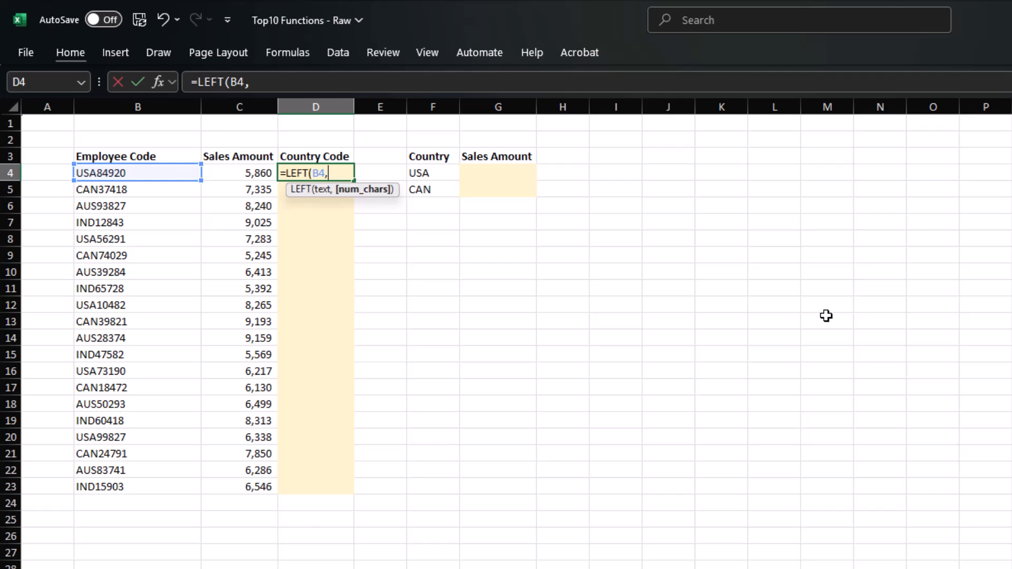
pyautogui.write('3)')
pyautogui.press('Return')
# - Fill the LEFT formula down the Country Code column to D23
pyautogui.press('Left')
pyautogui.hotkey('ctrl', 'Down')
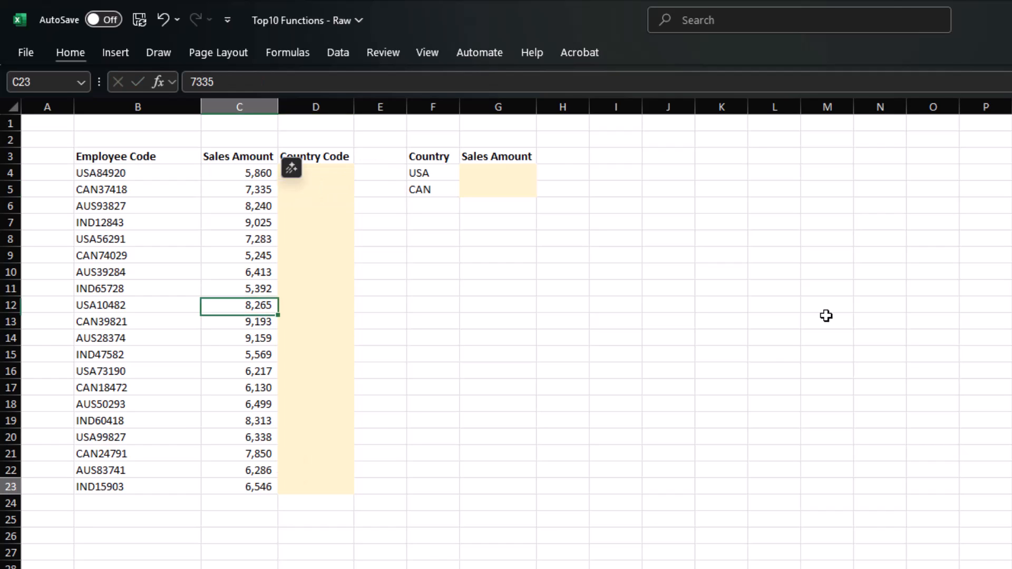
pyautogui.press('Right')
pyautogui.hotkey('ctrl', 'shift', 'Up')
pyautogui.hotkey('ctrl', 'd')
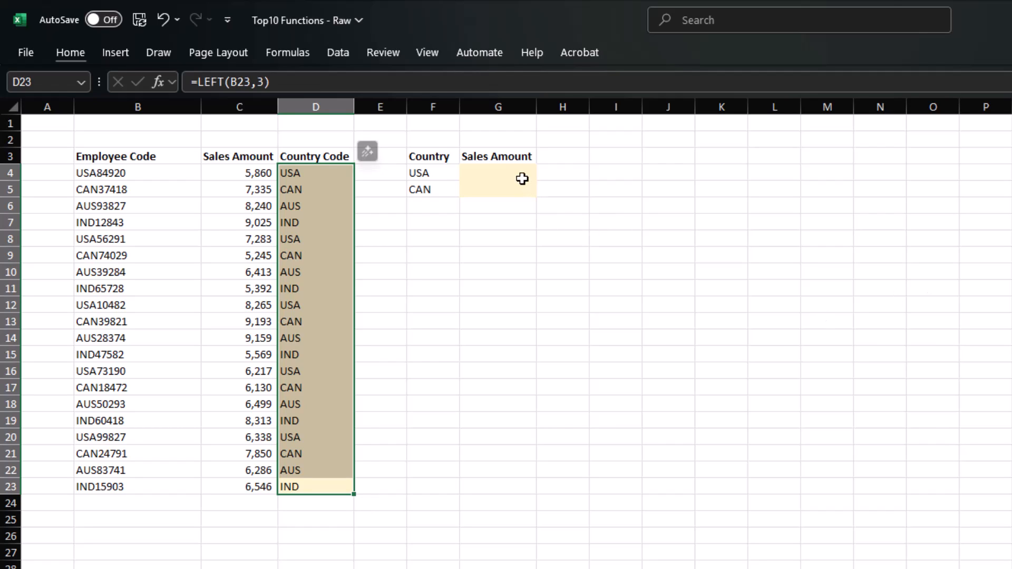
pyautogui.click(522, 176)
# - Build a SUMIF in G4 over country codes D4:D23, criteria F4, summing C4:C23
pyautogui.write('=')
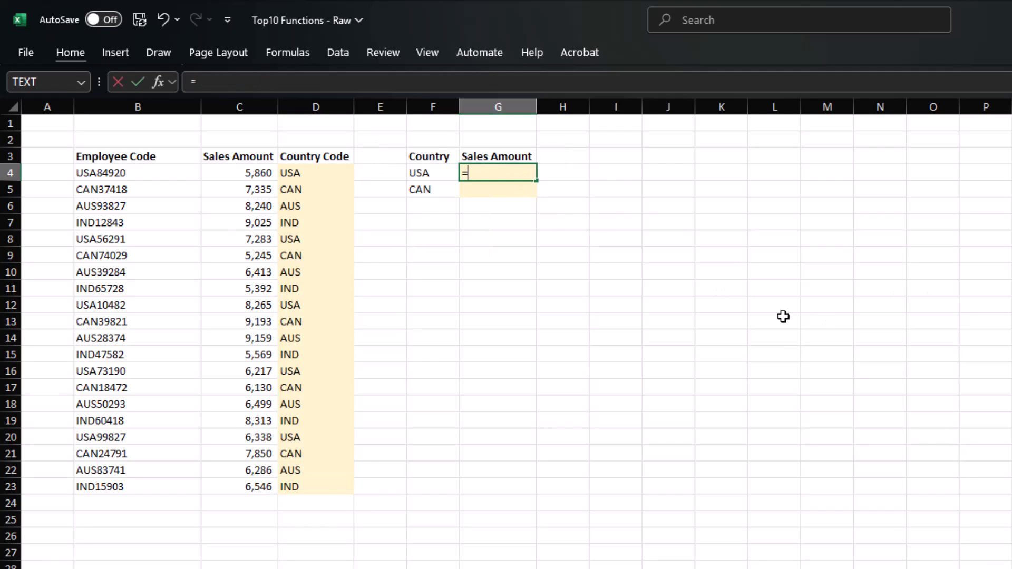
pyautogui.write('sumif')
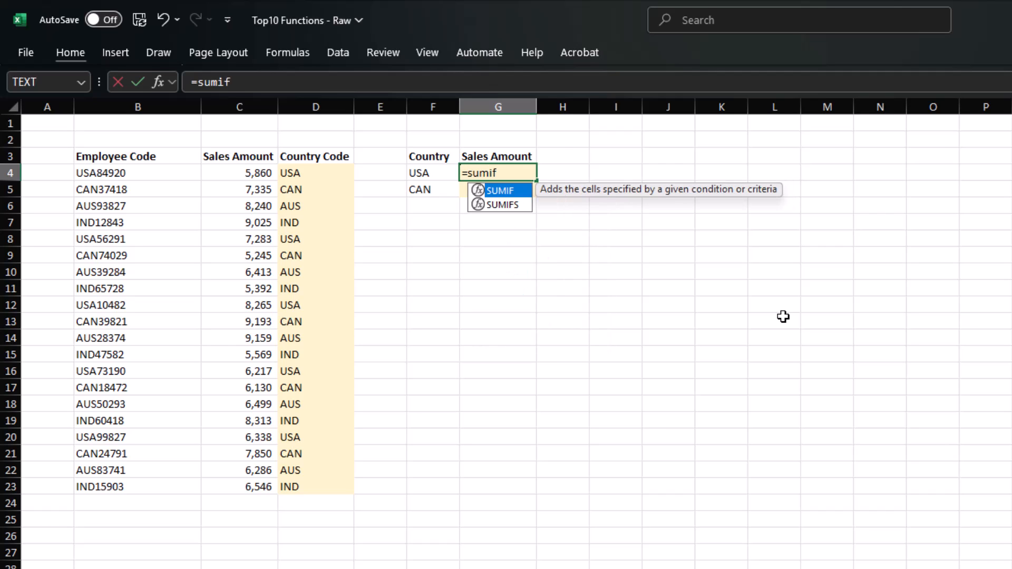
pyautogui.press('Tab')
pyautogui.press('Left')
pyautogui.press('Left')
pyautogui.press('Left')
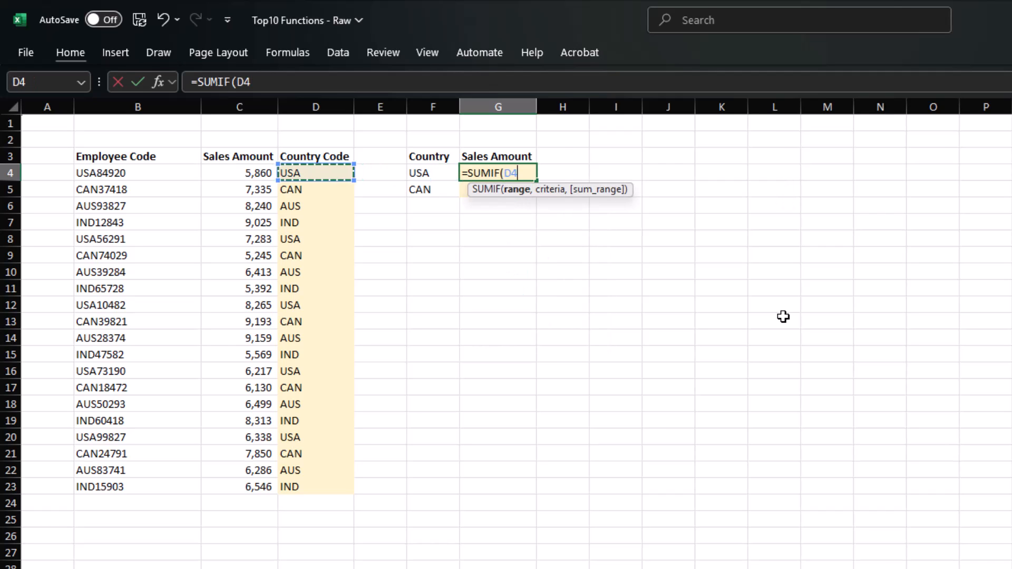
pyautogui.hotkey('ctrl', 'shift', 'Down')
pyautogui.write(',')
pyautogui.press('Left')
pyautogui.write(',')
pyautogui.press('Left')
pyautogui.press('Left')
pyautogui.press('Left')
pyautogui.press('Left')
pyautogui.hotkey('ctrl', 'shift', 'Down')
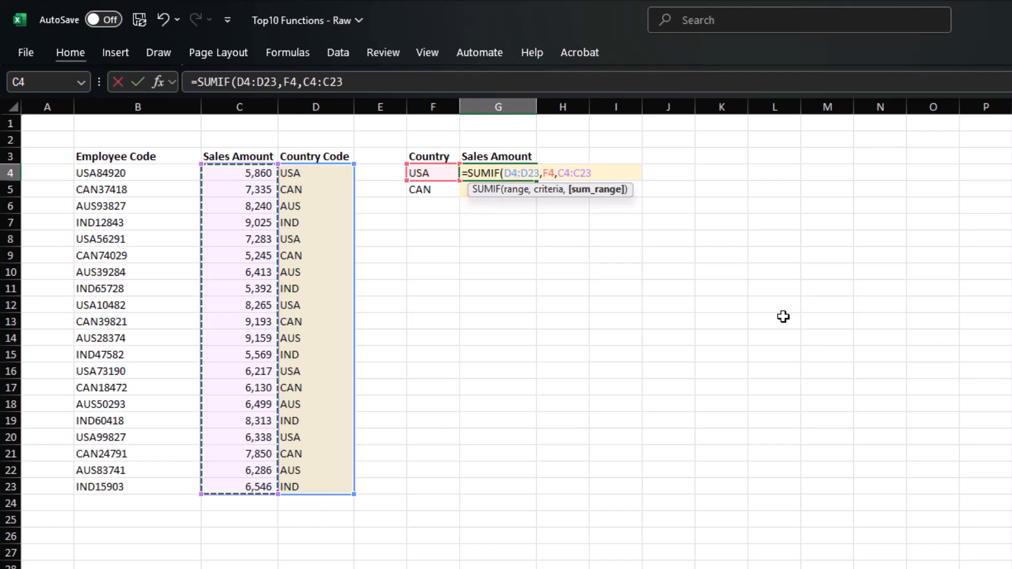
pyautogui.write(')')
# - Make both SUMIF ranges absolute, giving =SUMIF($D$4:$D$23,F4,$C$4:$C$23)
pyautogui.click(586, 175)
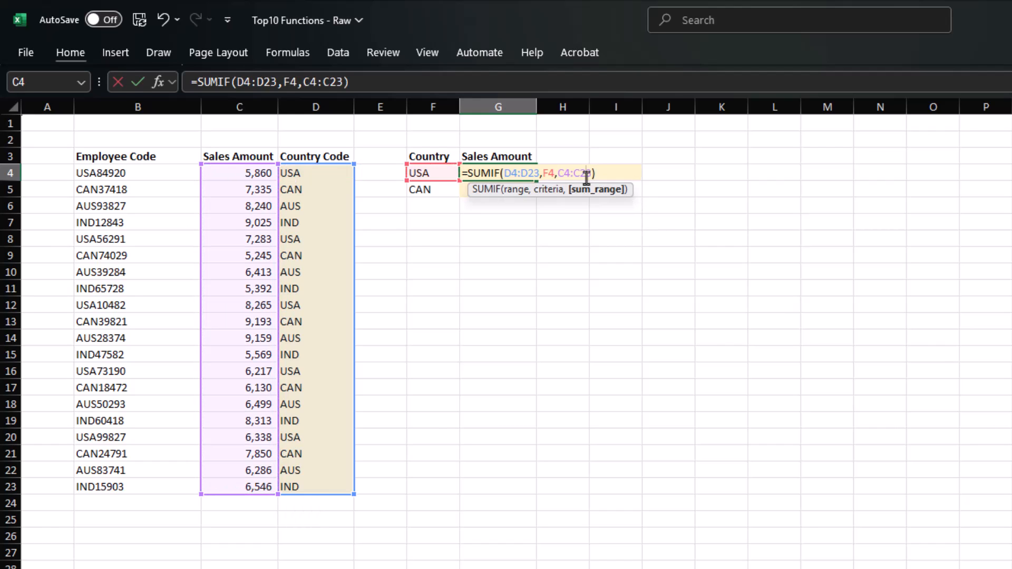
pyautogui.press('F4')
pyautogui.press('F4')
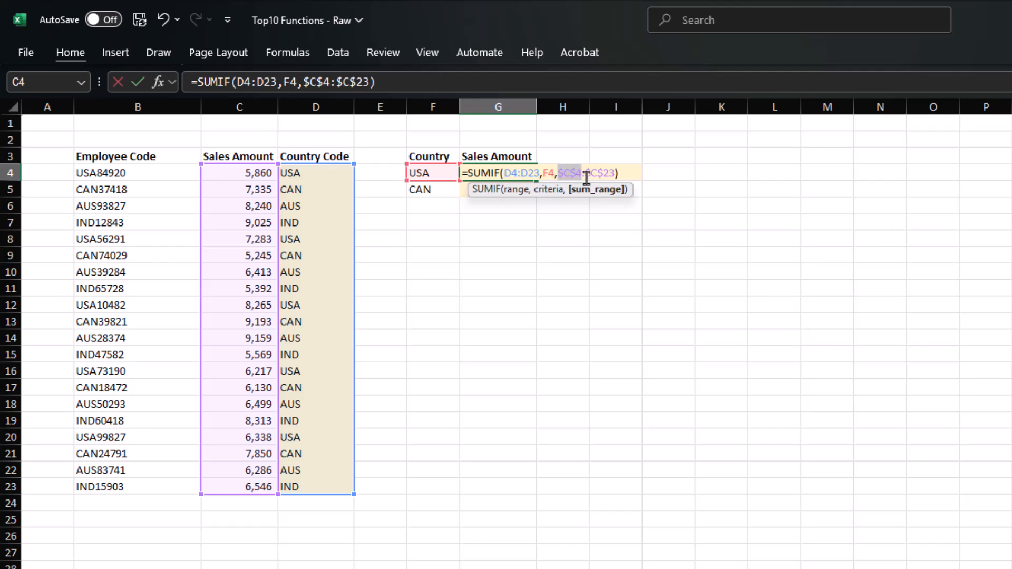
pyautogui.hotkey('ctrl', 'Left')
pyautogui.hotkey('ctrl', 'Left')
pyautogui.hotkey('ctrl', 'Left')
pyautogui.press('F4')
pyautogui.press('Return')
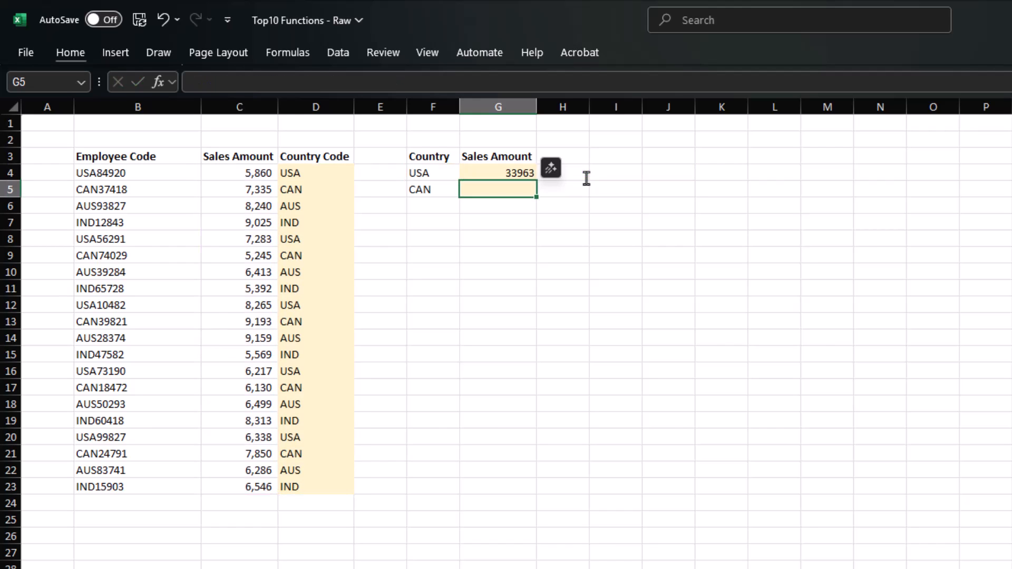
# - Copy the SUMIF into G5 and format the totals with Comma Style and no decimals
pyautogui.hotkey('shift', 'Up')
pyautogui.hotkey('ctrl', 'd')
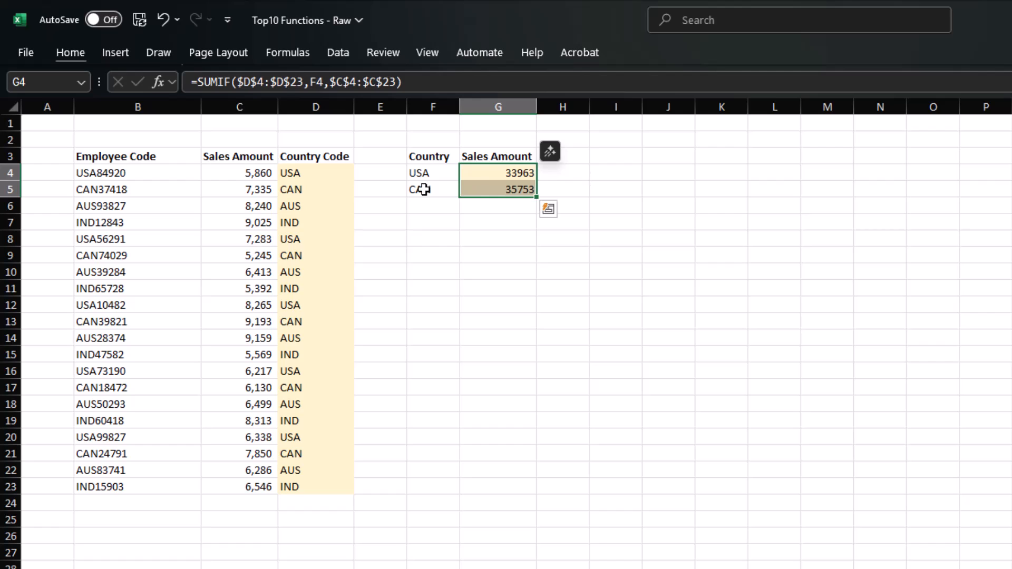
pyautogui.click(73, 58)
pyautogui.click(613, 111)
pyautogui.click(661, 110)
pyautogui.click(661, 111)
pyautogui.click(504, 241)
pyautogui.click(503, 238)
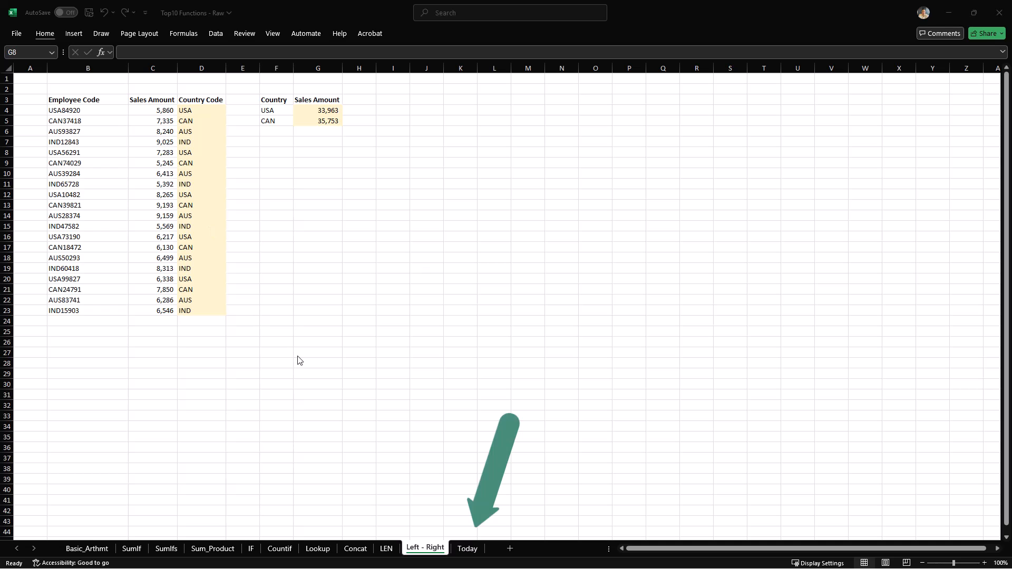
# - Go to the Today sheet of customer receivables and due dates
pyautogui.click(318, 152)
pyautogui.click(467, 549)
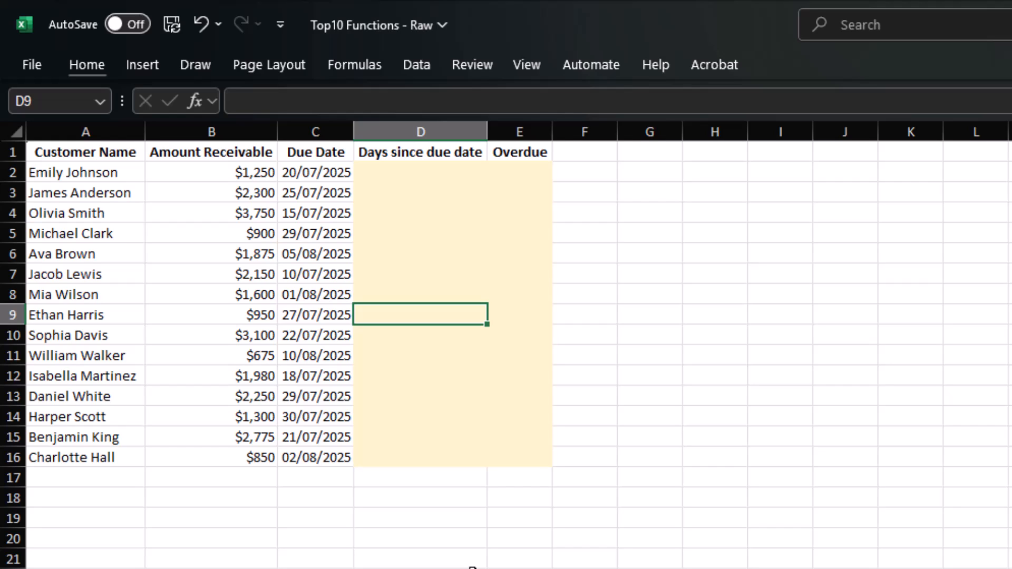
# - Enter =TODAY()-C2 in D2 to count days since the due date
pyautogui.click(425, 176)
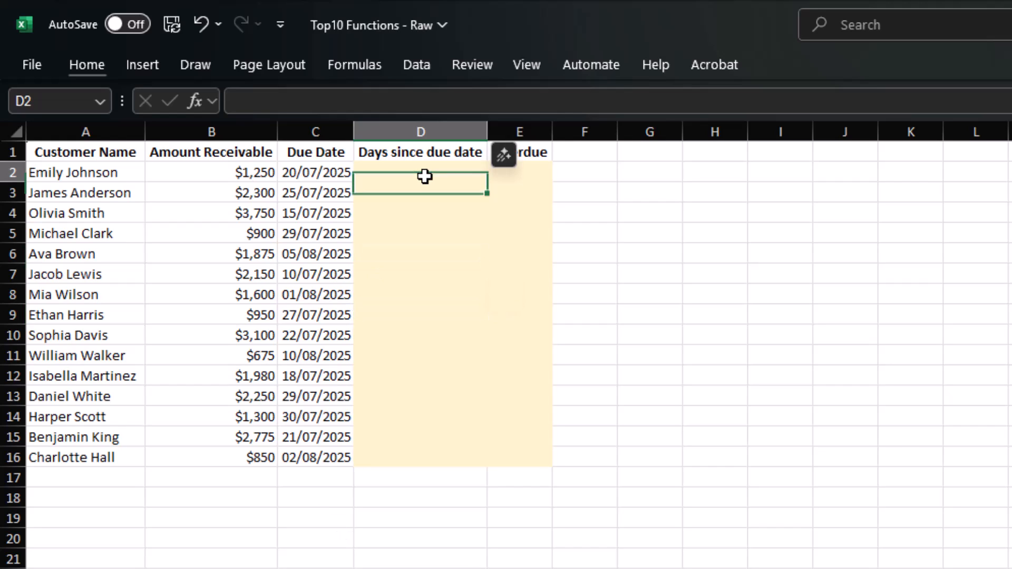
pyautogui.write('=TODAY(')
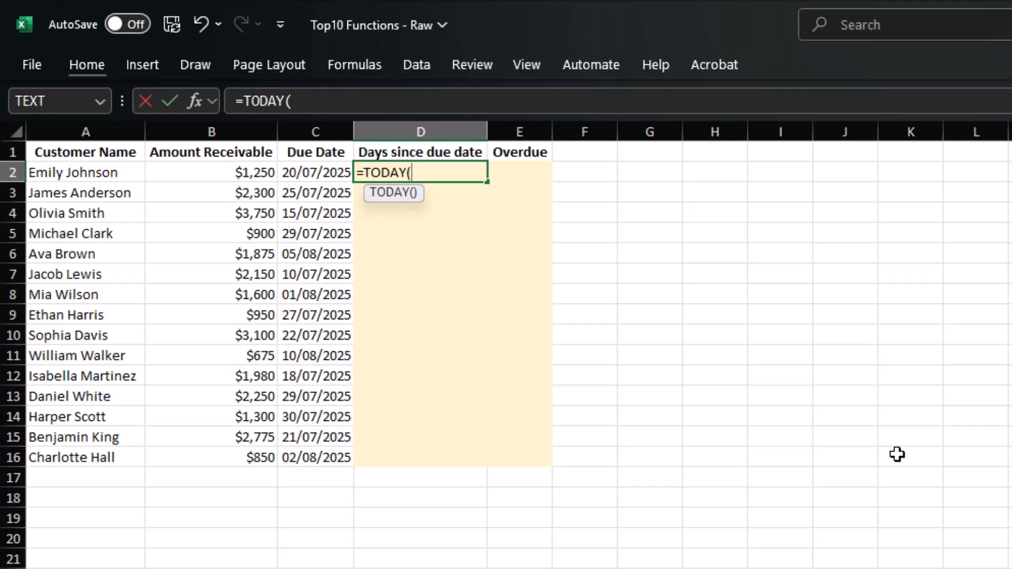
pyautogui.write(')')
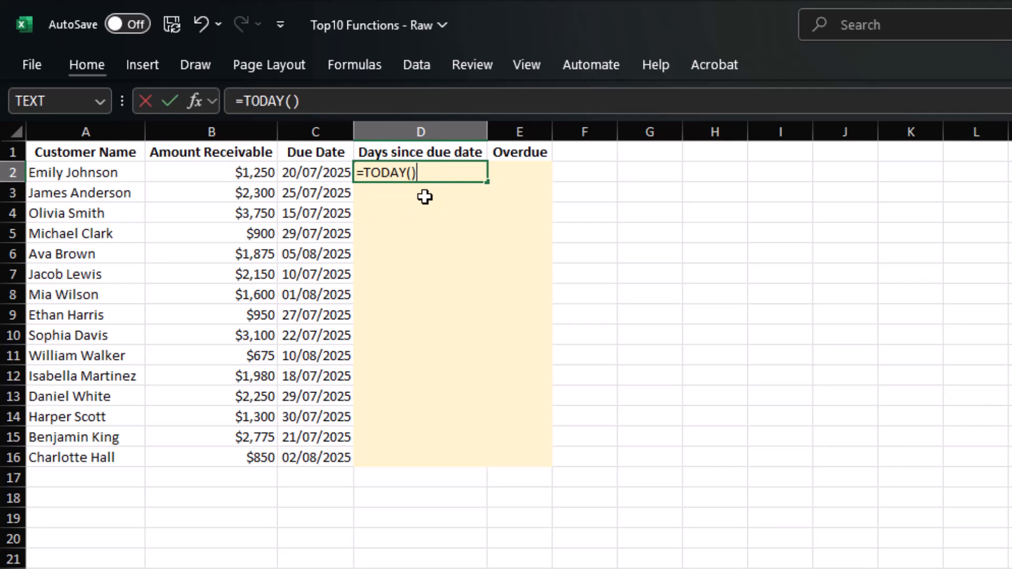
pyautogui.moveTo(417, 172); pyautogui.dragTo(365, 172)
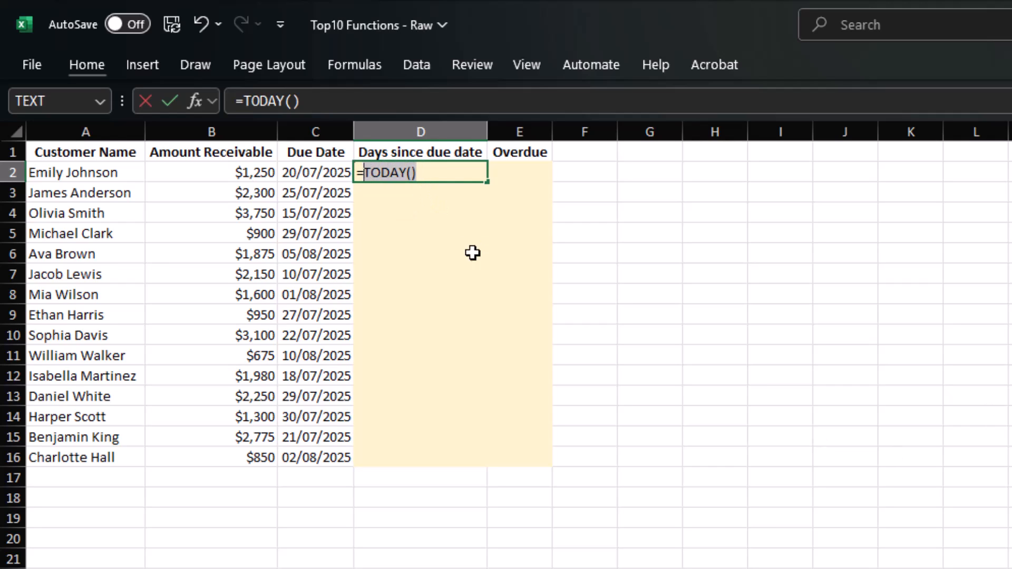
pyautogui.press('End')
pyautogui.write('-')
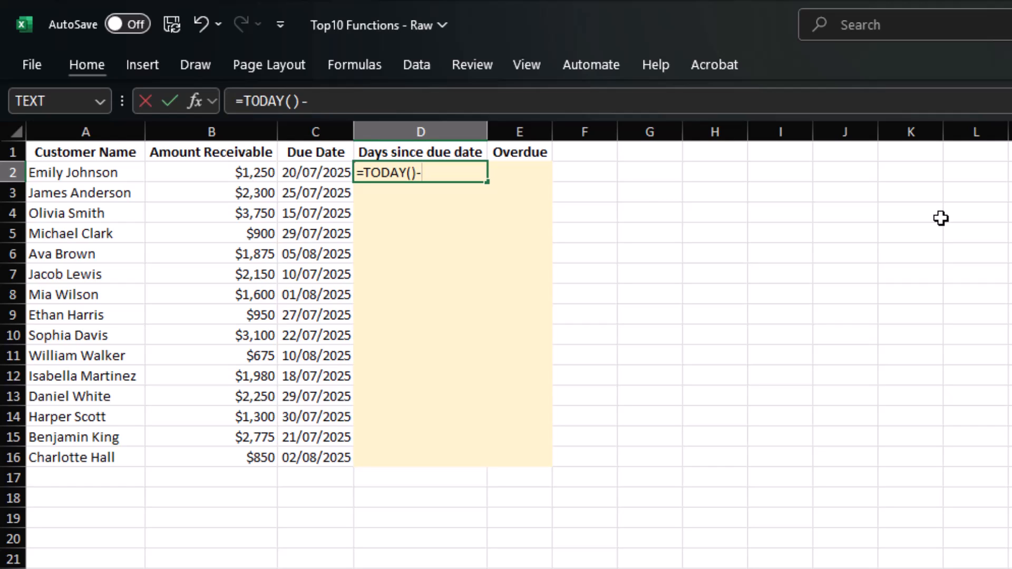
pyautogui.press('Left')
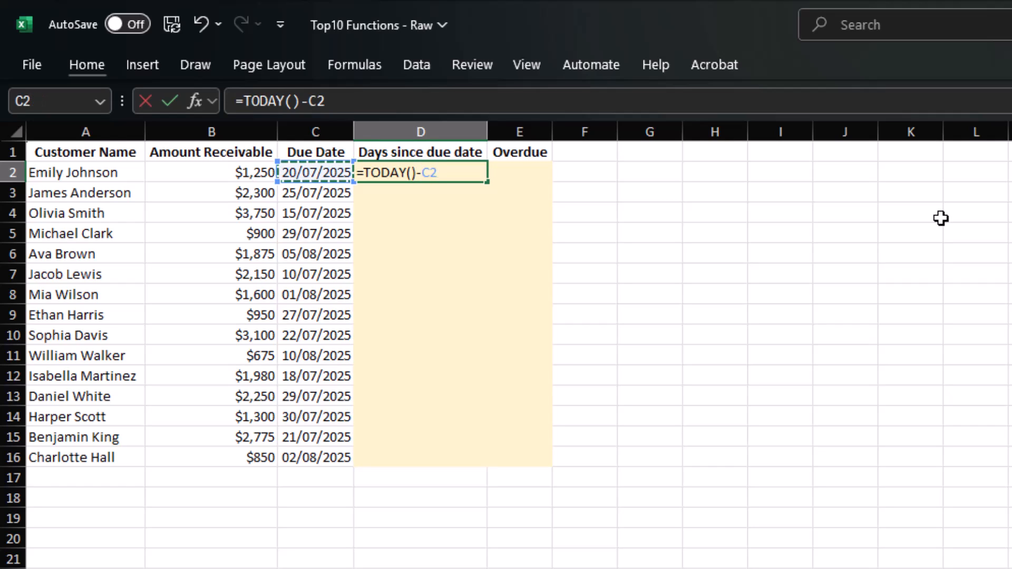
pyautogui.press('Return')
# - Fill the days-since-due formula down column D to D16
pyautogui.press('Left')
pyautogui.hotkey('ctrl', 'Down')
pyautogui.press('Right')
pyautogui.hotkey('ctrl', 'shift', 'Up')
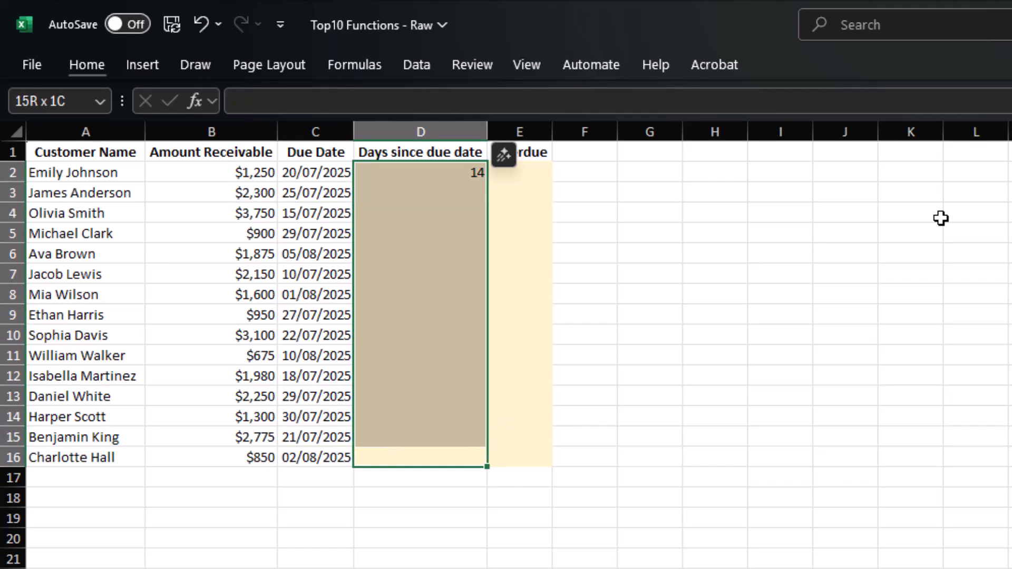
pyautogui.hotkey('ctrl', 'd')
pyautogui.press('Right')
pyautogui.press('Right')
pyautogui.press('Right')
pyautogui.press('Right')
pyautogui.press('Right')
# - Enter =TODAY() in I2 to show today's date, 03/08/2025
pyautogui.press('Up')
pyautogui.press('Up')
pyautogui.press('Up')
pyautogui.press('Up')
pyautogui.press('Up')
pyautogui.press('Up')
pyautogui.press('Up')
pyautogui.press('Up')
pyautogui.press('Up')
pyautogui.press('Up')
pyautogui.press('Up')
pyautogui.press('Up')
pyautogui.press('Up')
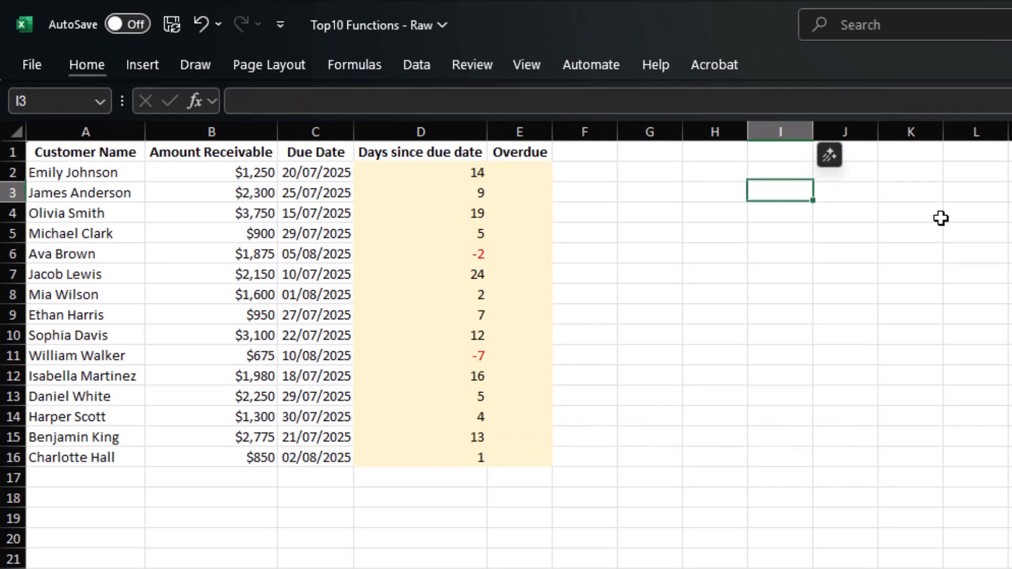
pyautogui.press('Up')
pyautogui.write('=tod')
pyautogui.press('Tab')
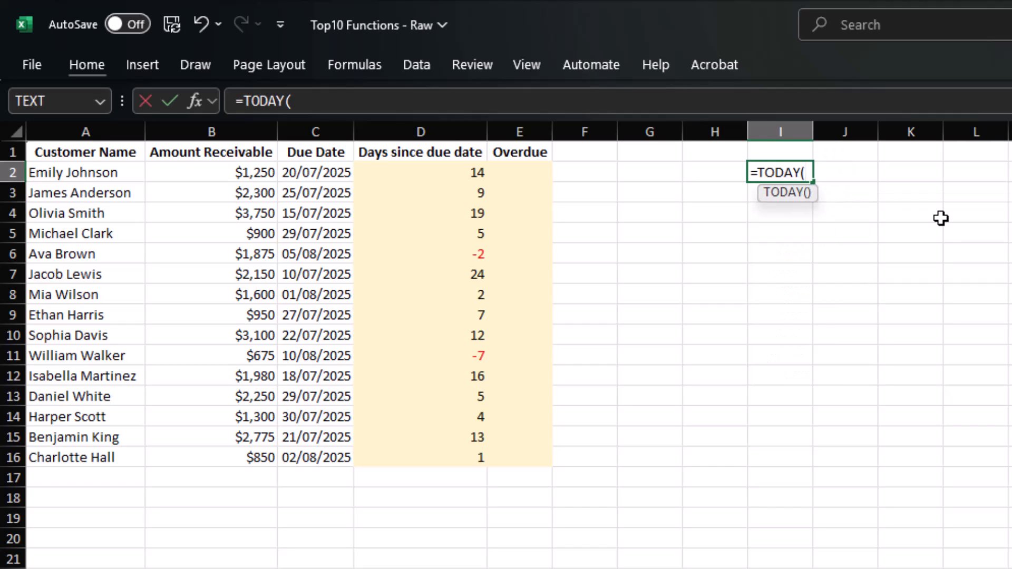
pyautogui.write(')')
pyautogui.press('Return')
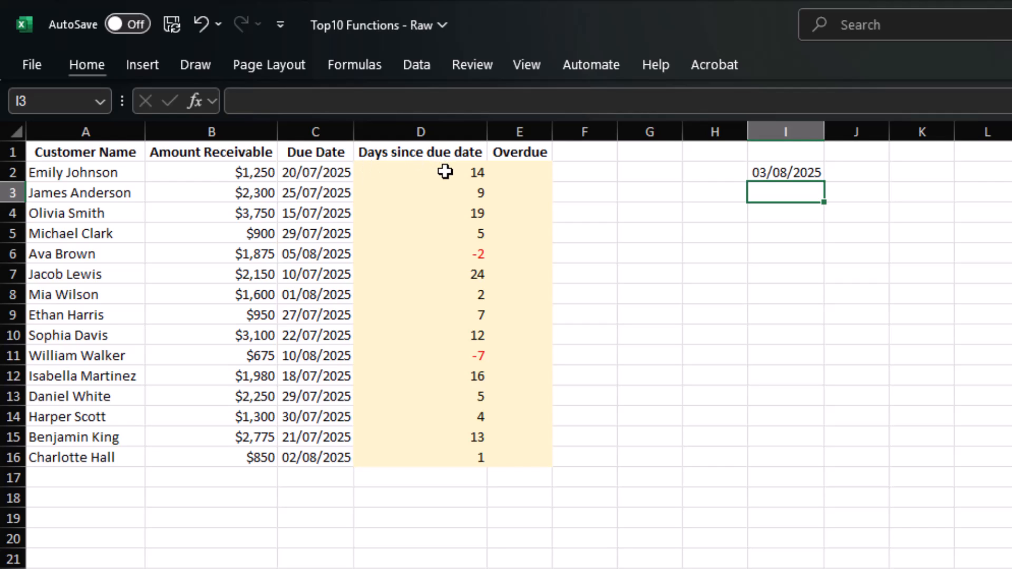
pyautogui.click(505, 173)
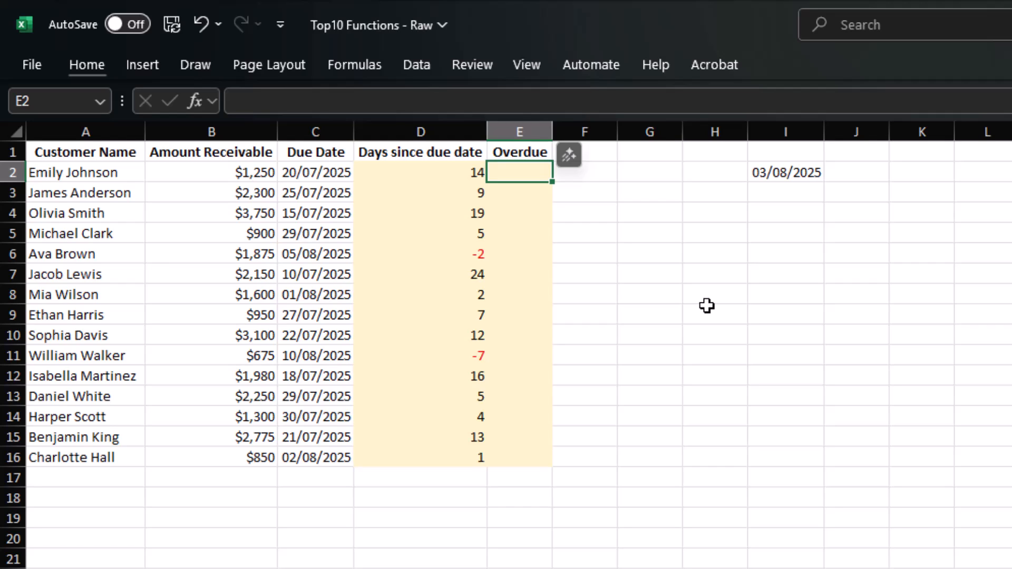
# - Enter =IF(D2>0,"overdue","Not Due Yet") in E2
pyautogui.write('=')
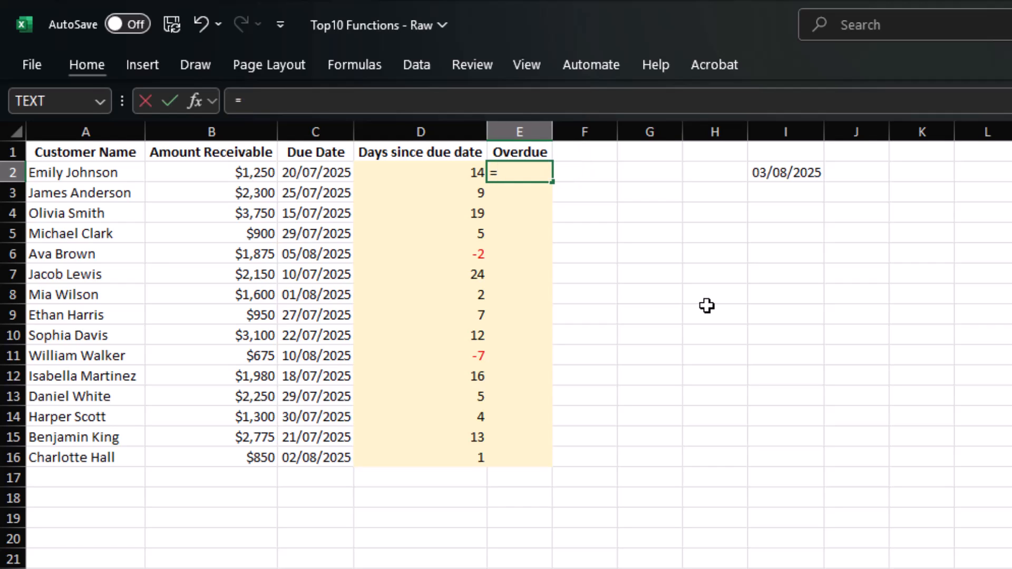
pyautogui.write('IF')
pyautogui.press('BackSpace')
pyautogui.write('IF(')
pyautogui.press('Left')
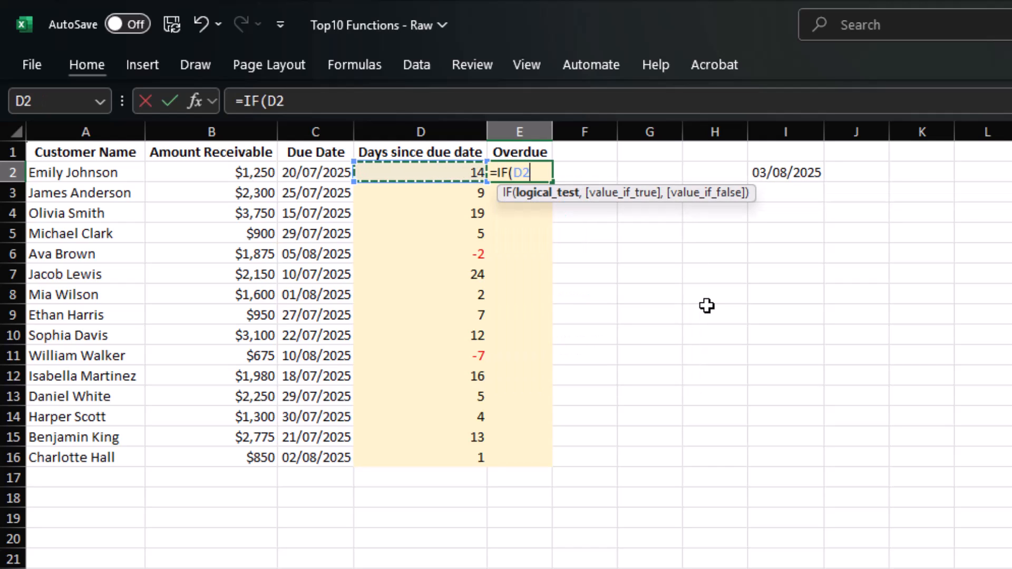
pyautogui.write('>')
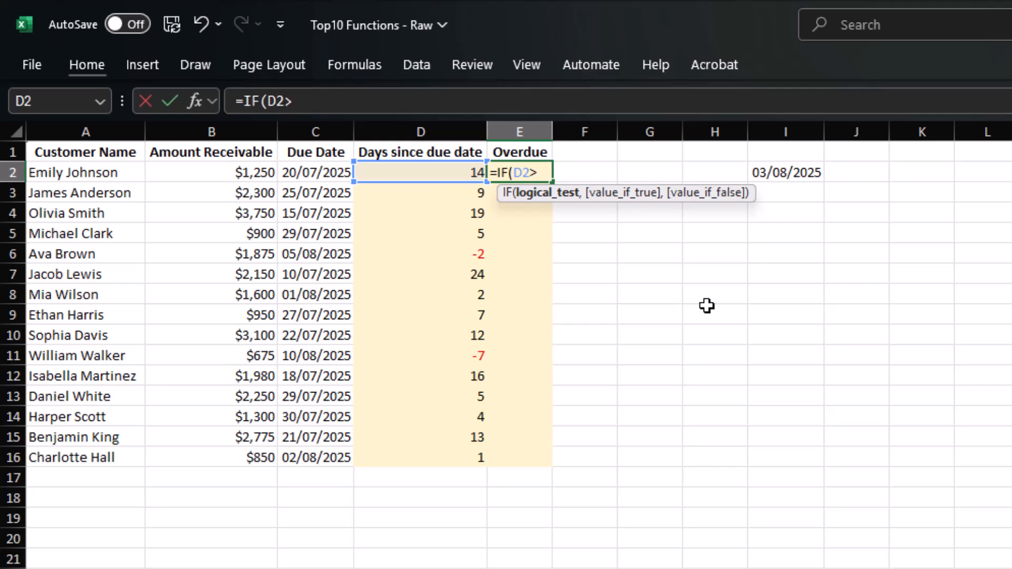
pyautogui.write('0,')
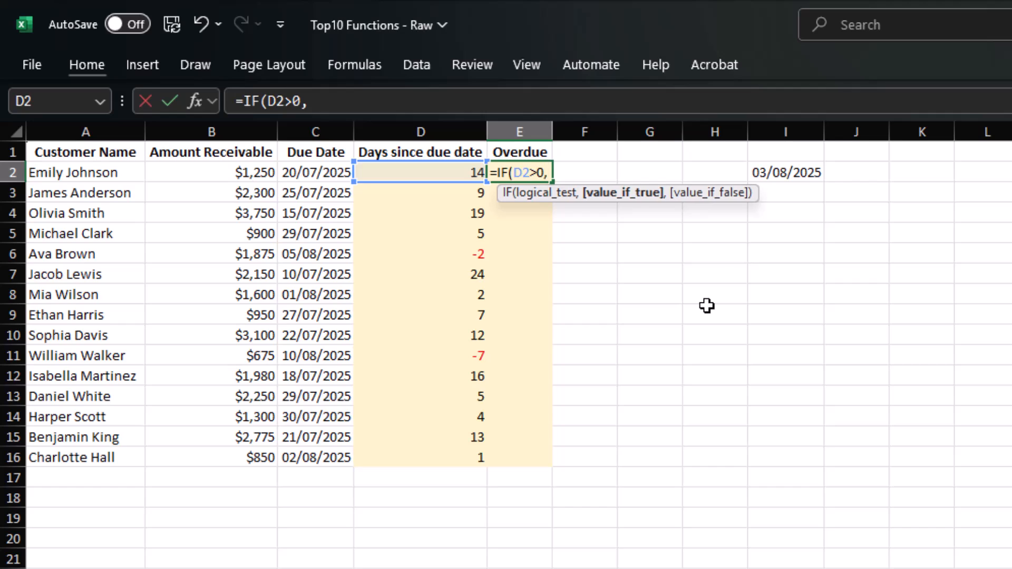
pyautogui.write('"over due')
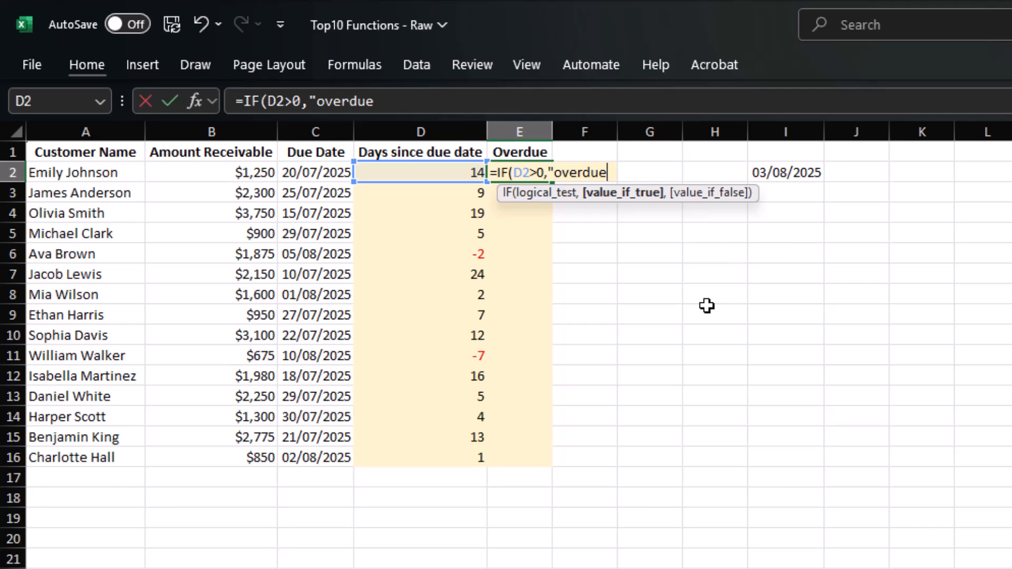
pyautogui.write('","Not Due Yet)')
pyautogui.press('Return')
pyautogui.press('Return')
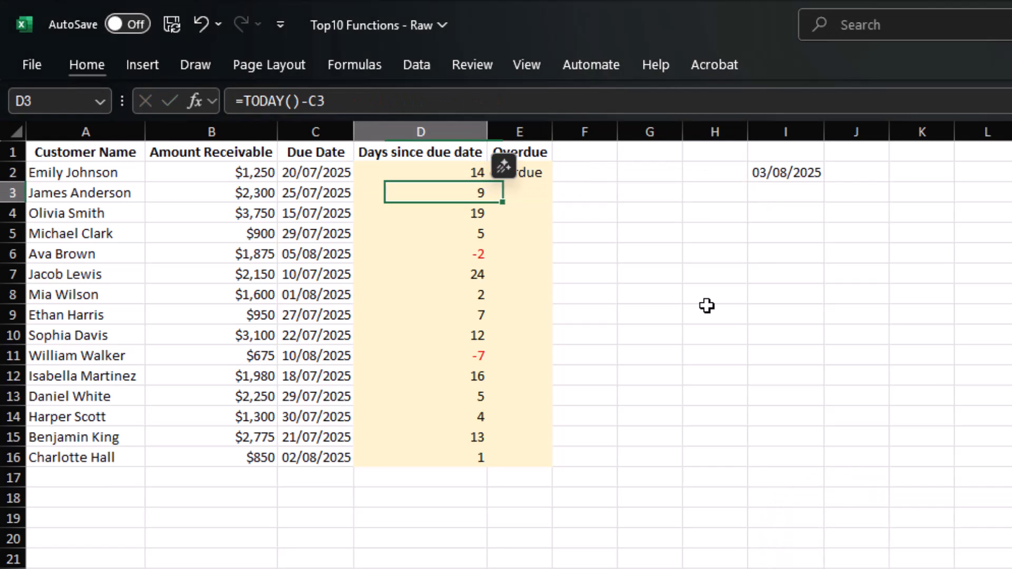
# - Fill the Overdue formula down E2:E16
pyautogui.press('Left')
pyautogui.hotkey('ctrl', 'Down')
pyautogui.press('Right')
pyautogui.hotkey('ctrl', 'shift', 'Up')
pyautogui.hotkey('ctrl', 'd')
pyautogui.press('Right')
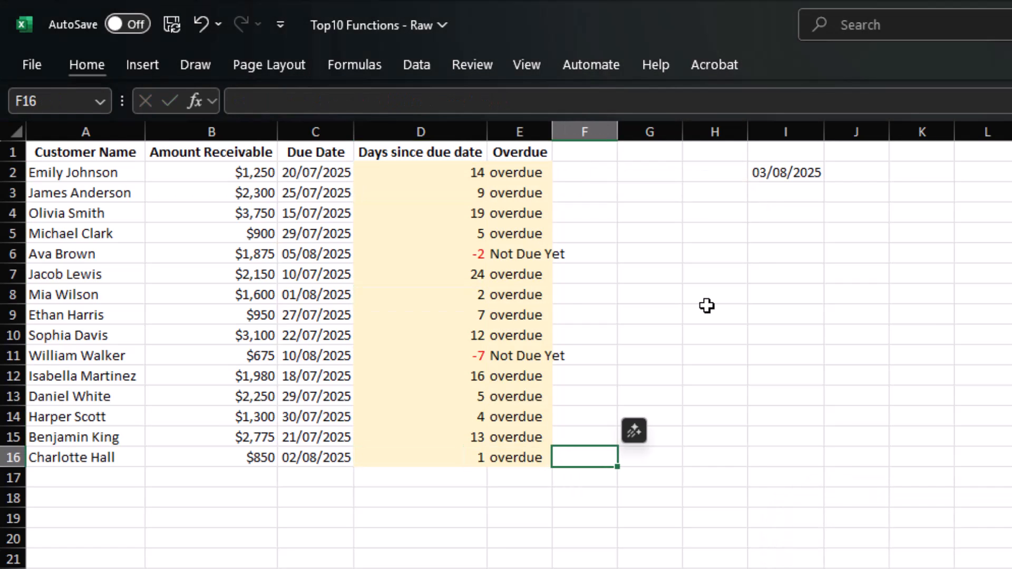